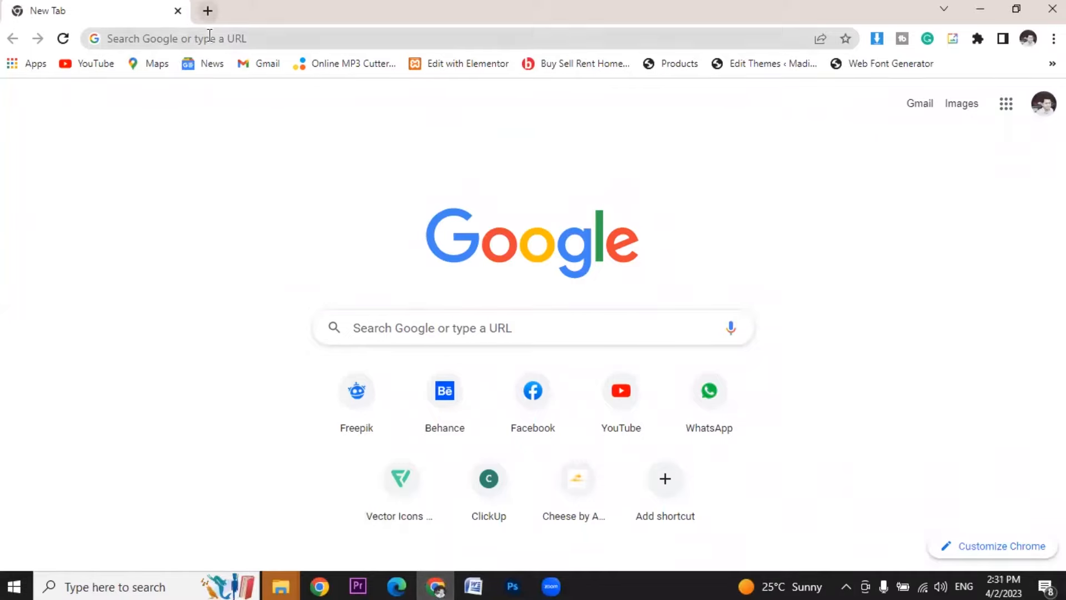
Open the Unsplash website at unsplash.com.
click(210, 37)
text(unsplash.com)
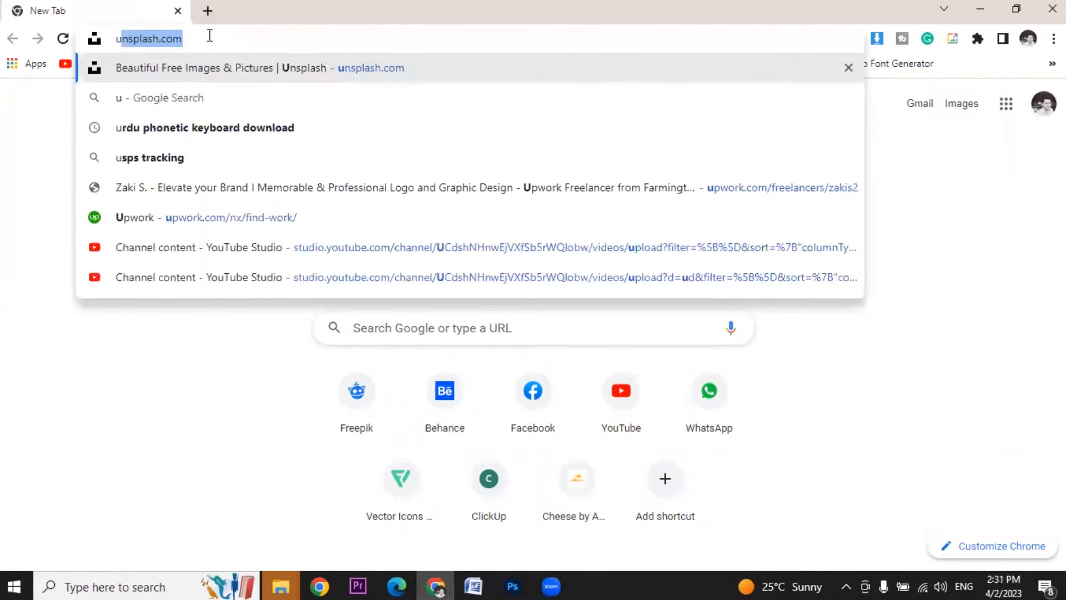
key(Return)
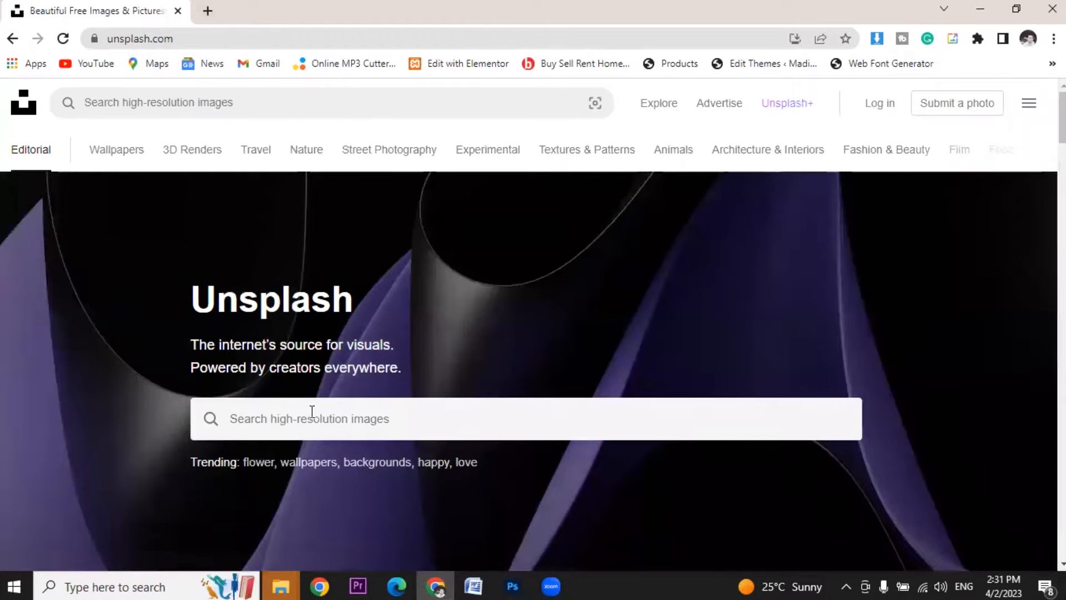
Search Unsplash for beach photos.
click(303, 415)
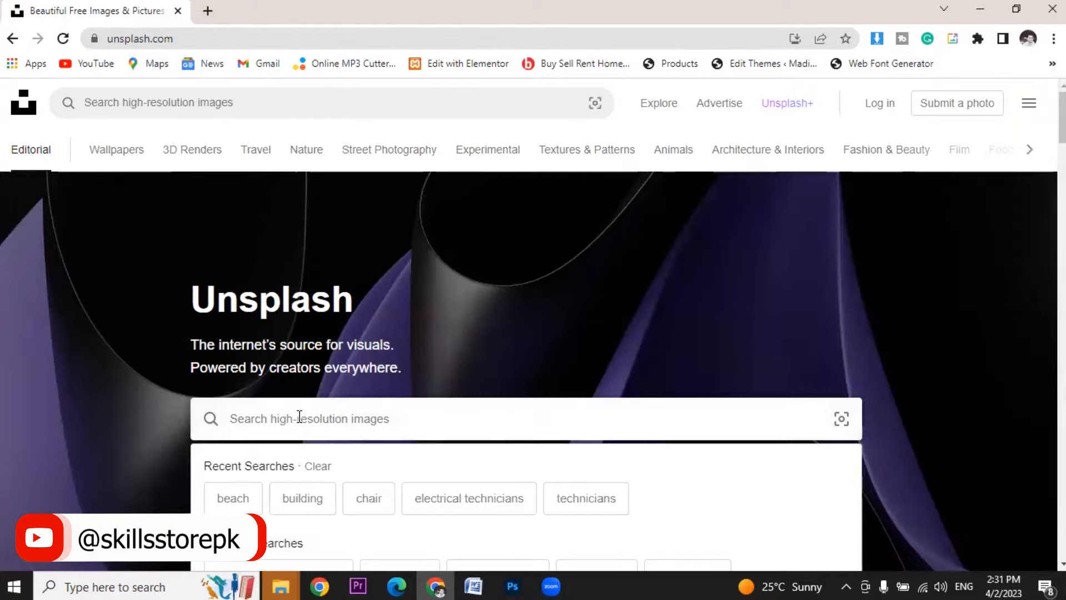
text(bes)
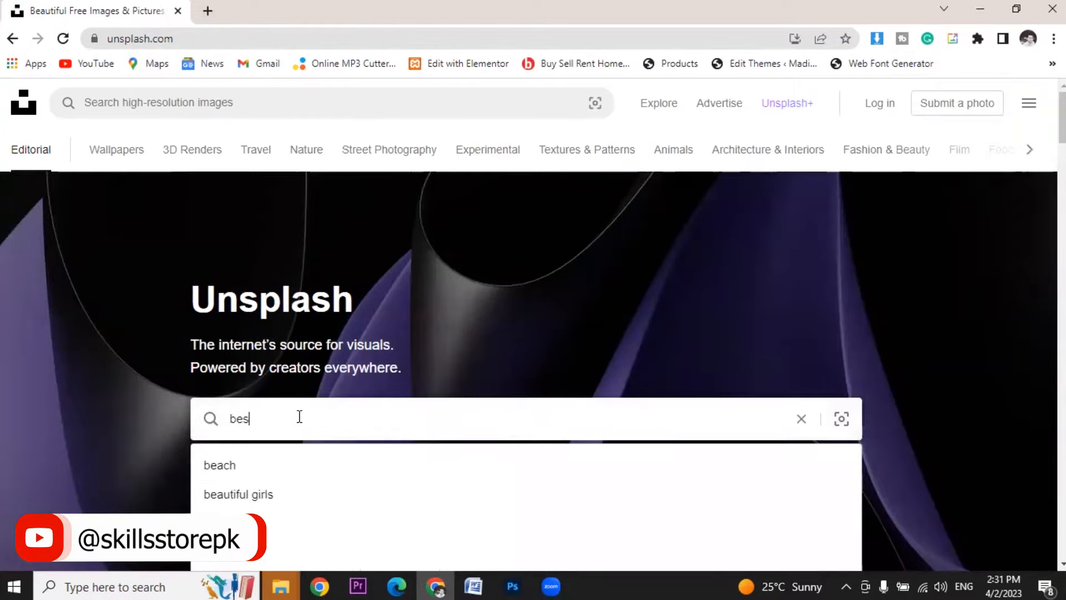
key(BackSpace)
text(ch)
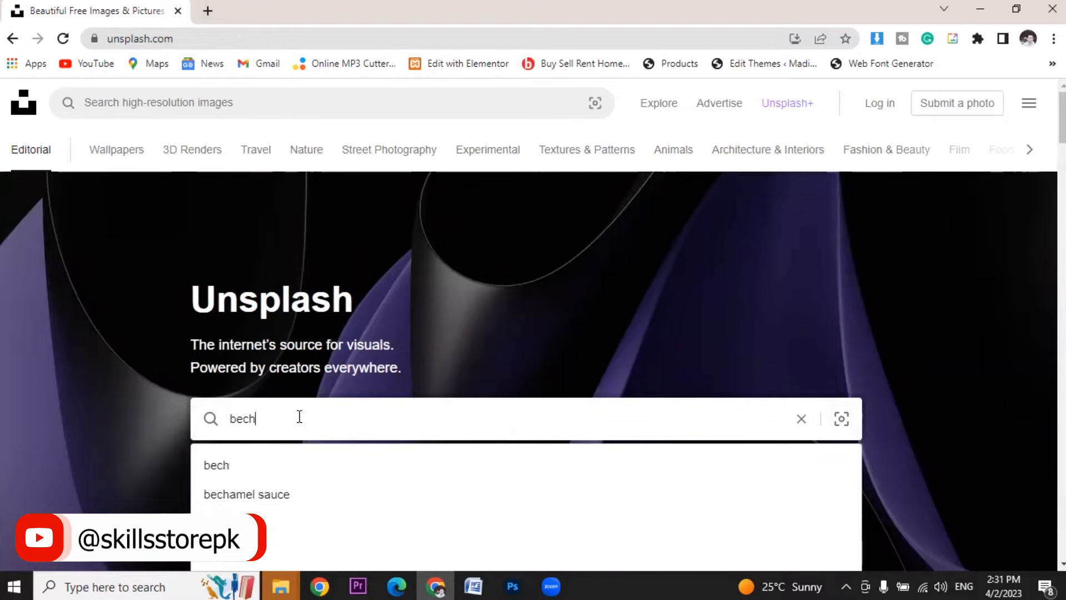
click(225, 466)
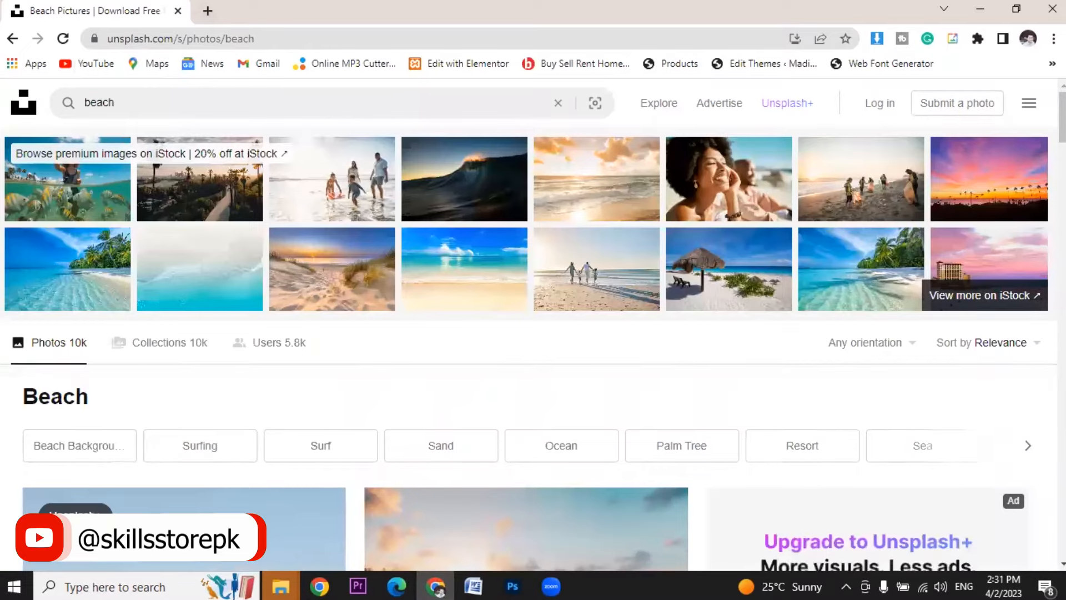
Download the palm-tree beach photo tagged Dominican Republic from the beach results and dismiss the thank-you popup.
scroll(533, 350, down, 10)
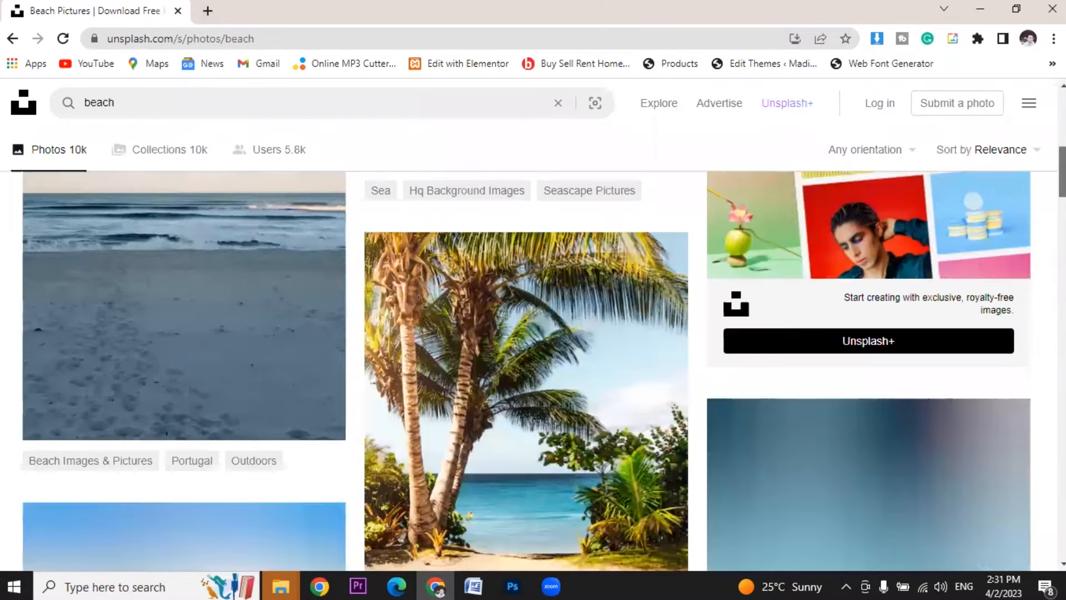
scroll(533, 349, up, 3)
scroll(533, 371, down, 10)
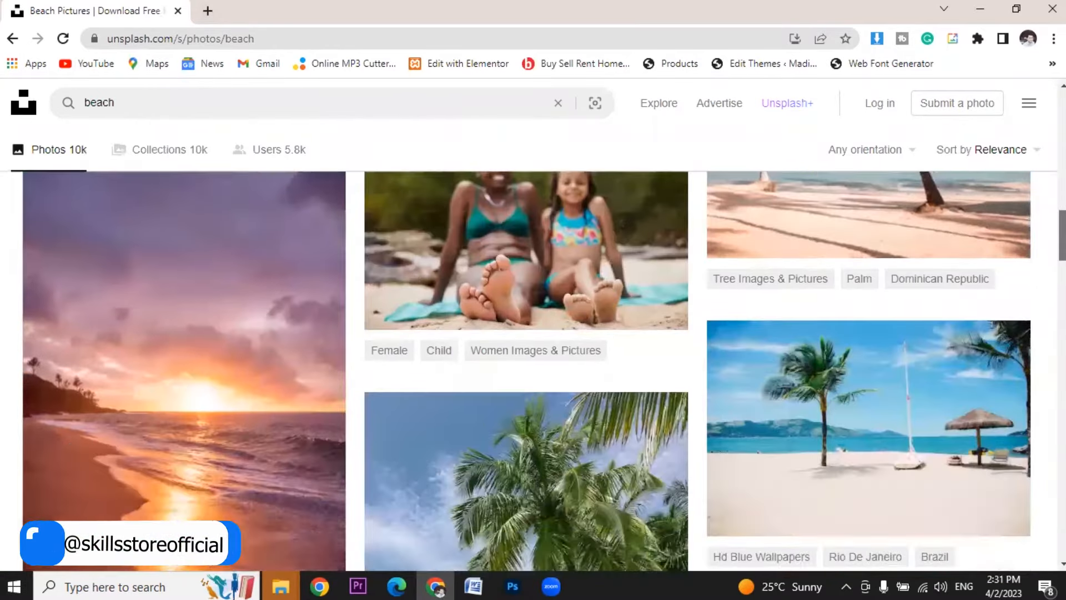
scroll(533, 370, up, 5)
scroll(533, 371, up, 3)
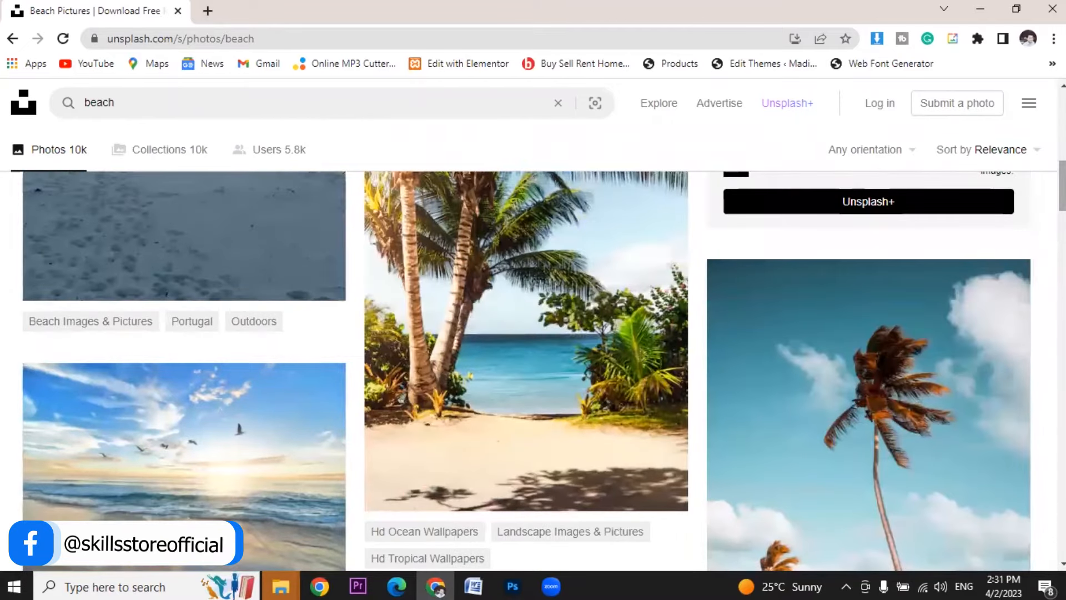
scroll(533, 371, down, 5)
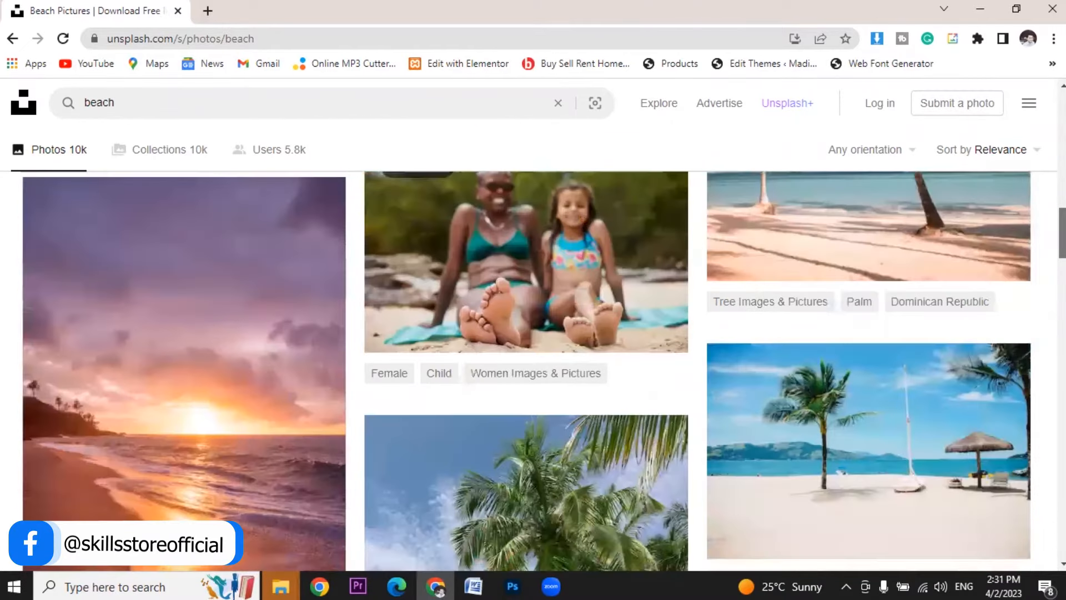
scroll(999, 249, down, 1)
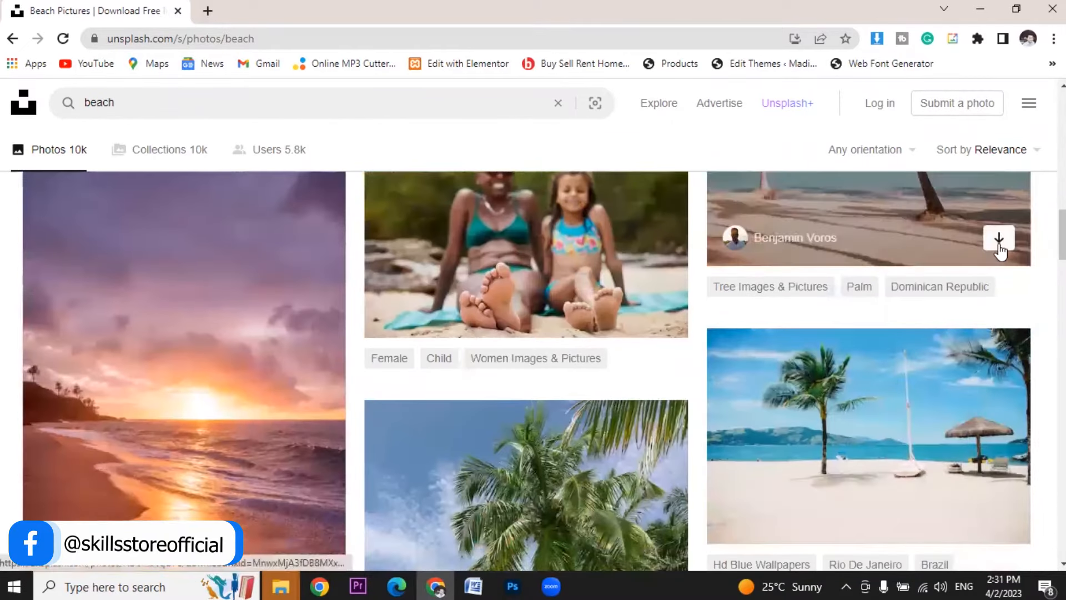
click(999, 240)
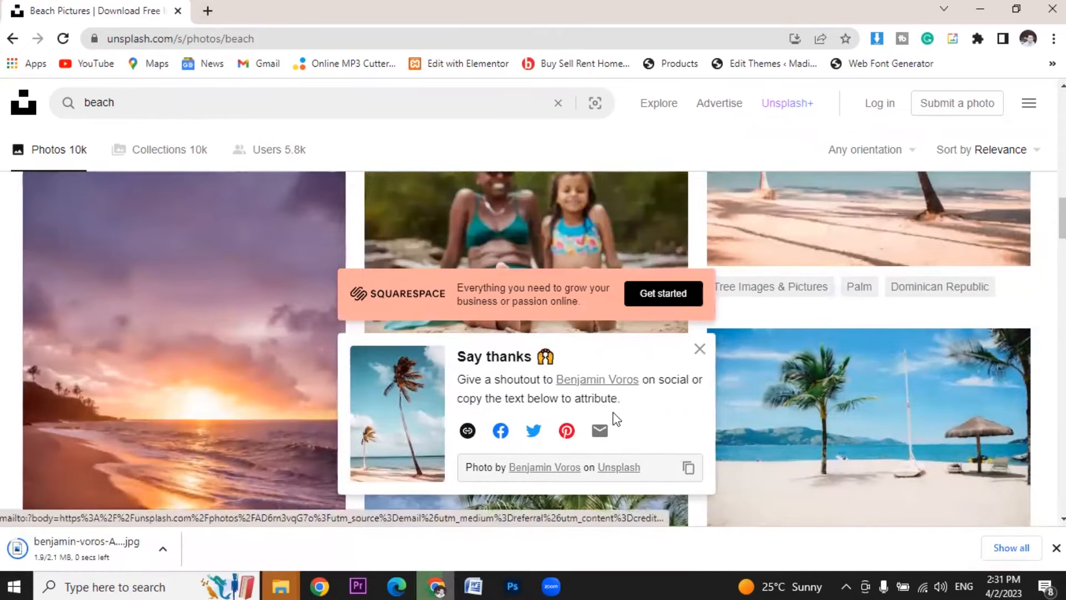
click(701, 350)
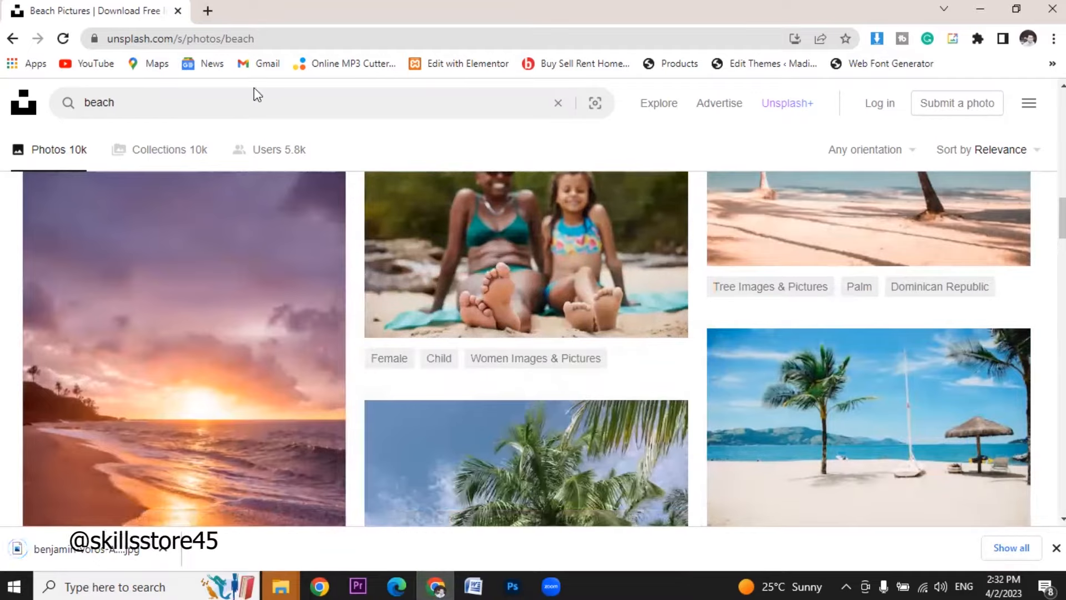
Open the Pexels website at pexels.com in a new browser tab.
click(206, 11)
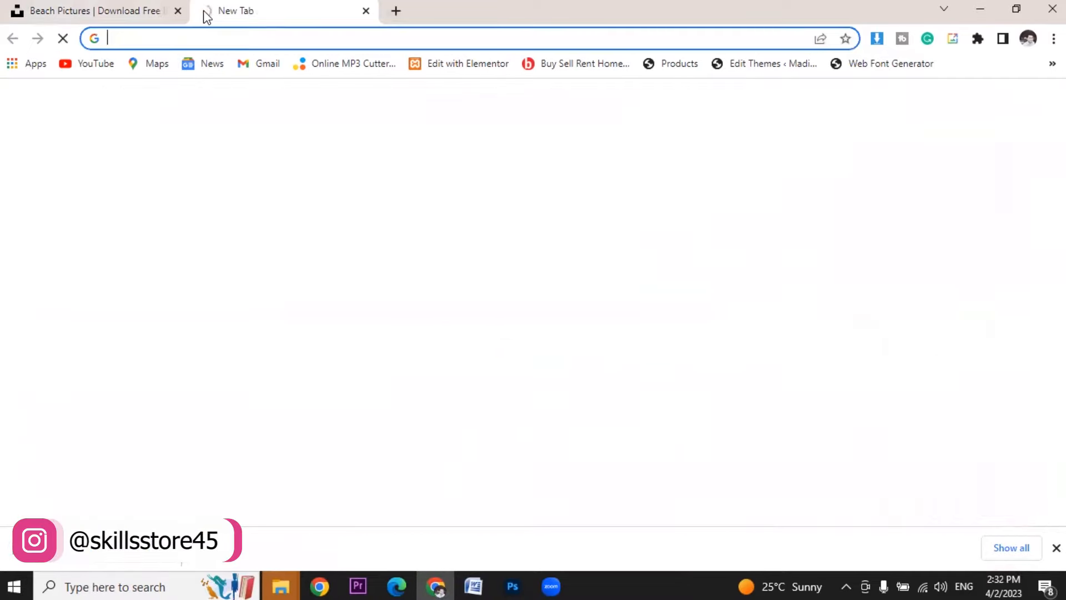
text(pix)
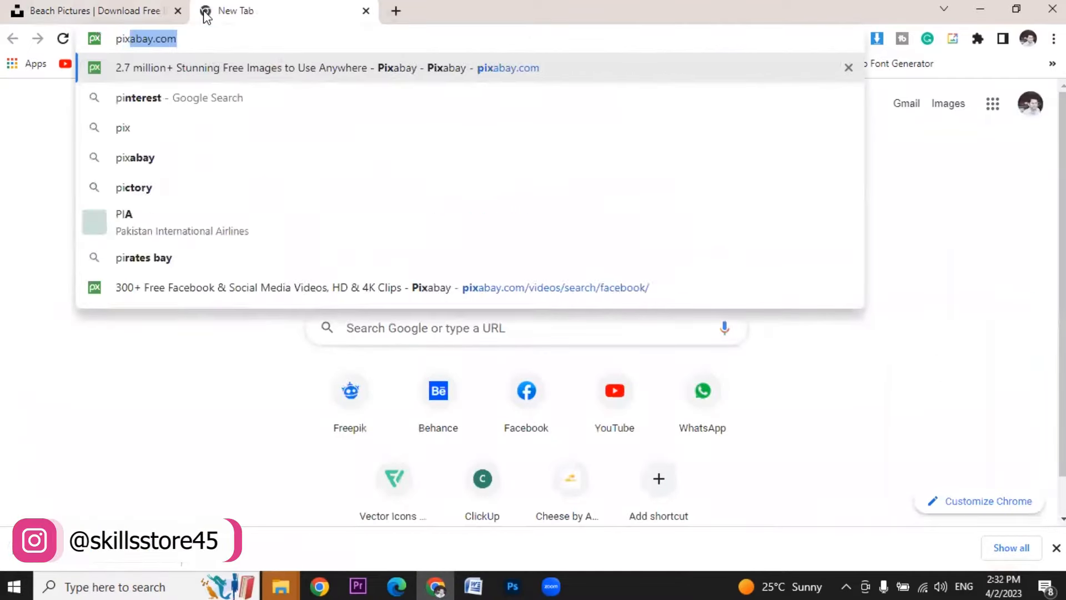
text(el)
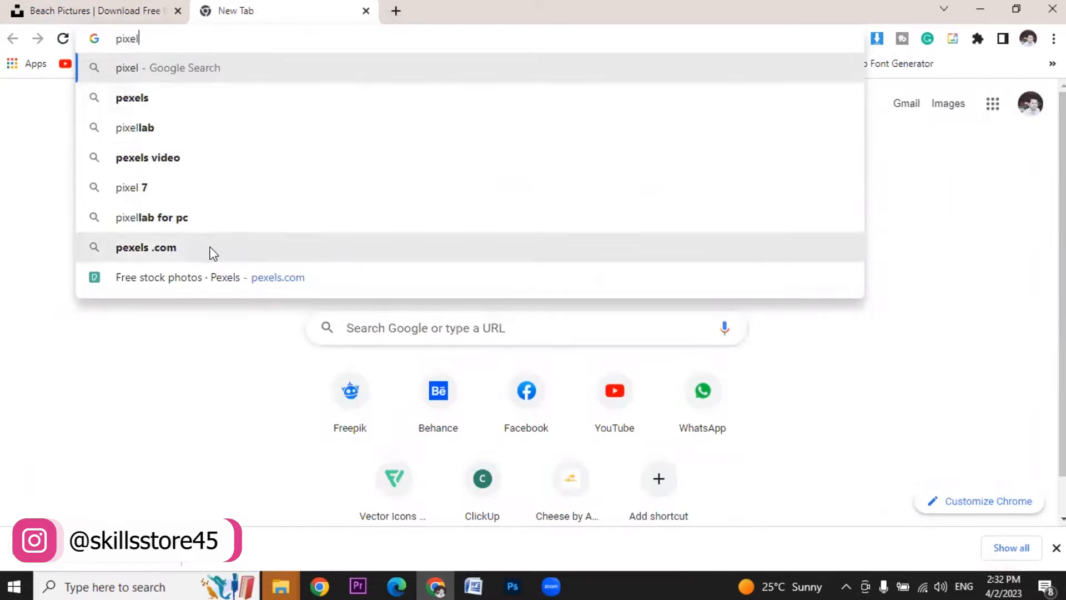
click(229, 281)
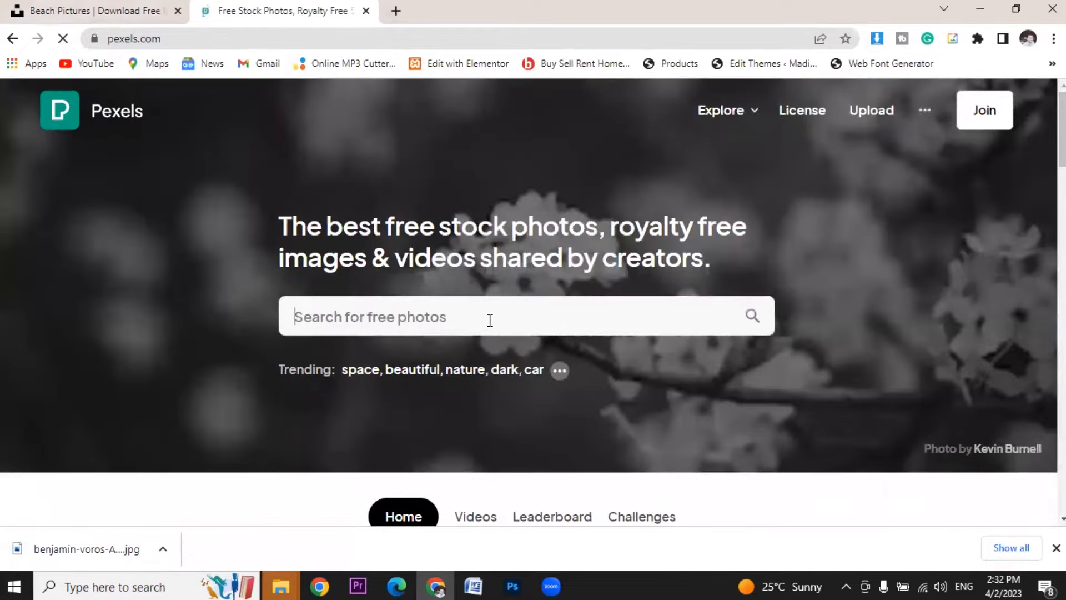
Search Pexels for building and download the photo of the tall angular office block against a pale blue sky.
click(490, 320)
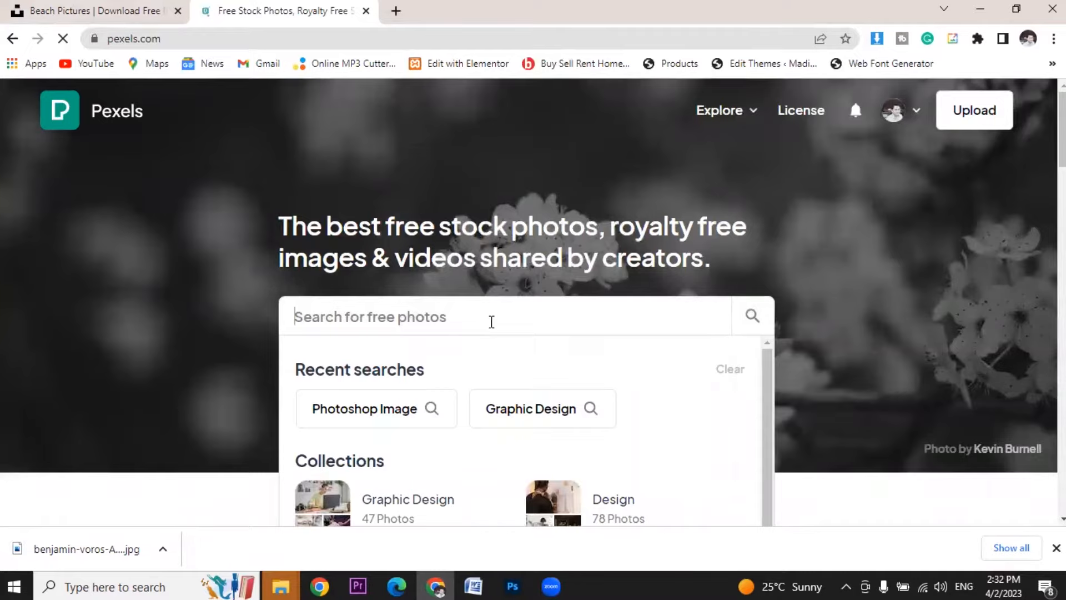
text(b)
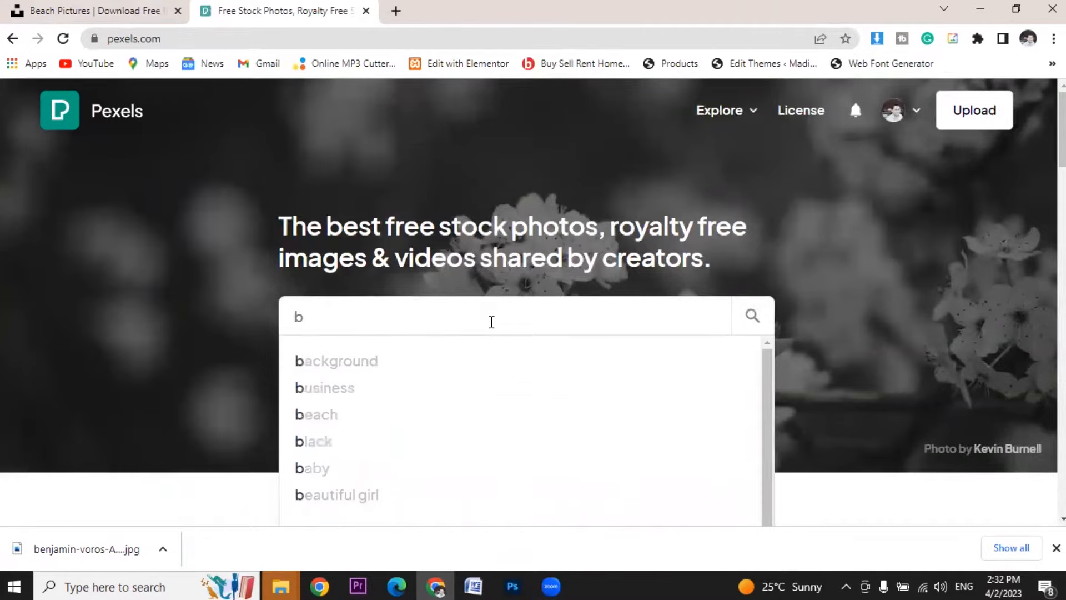
text(uildin)
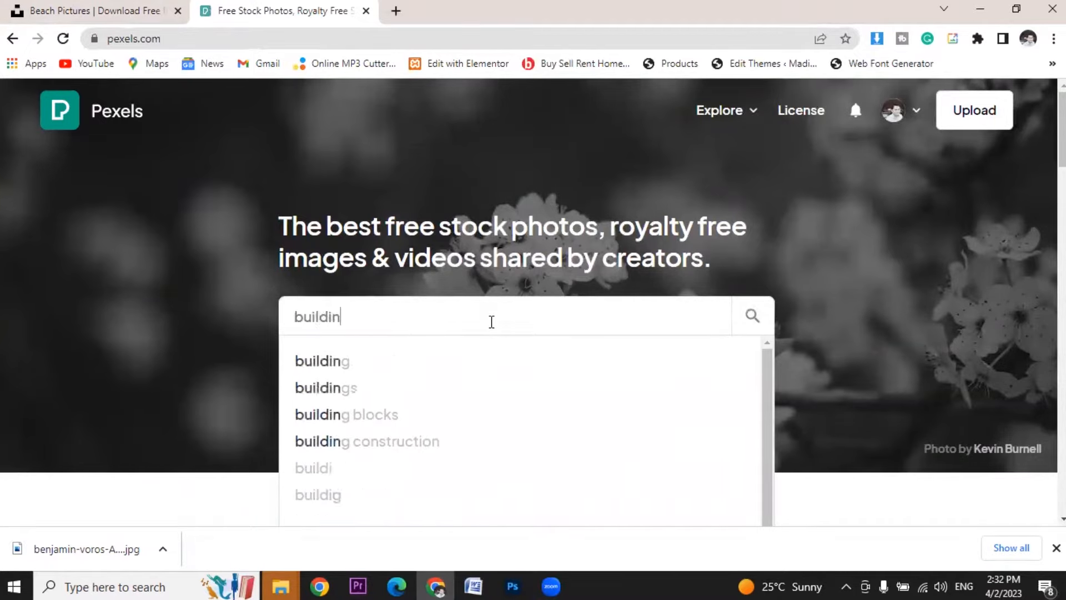
text(g)
key(Return)
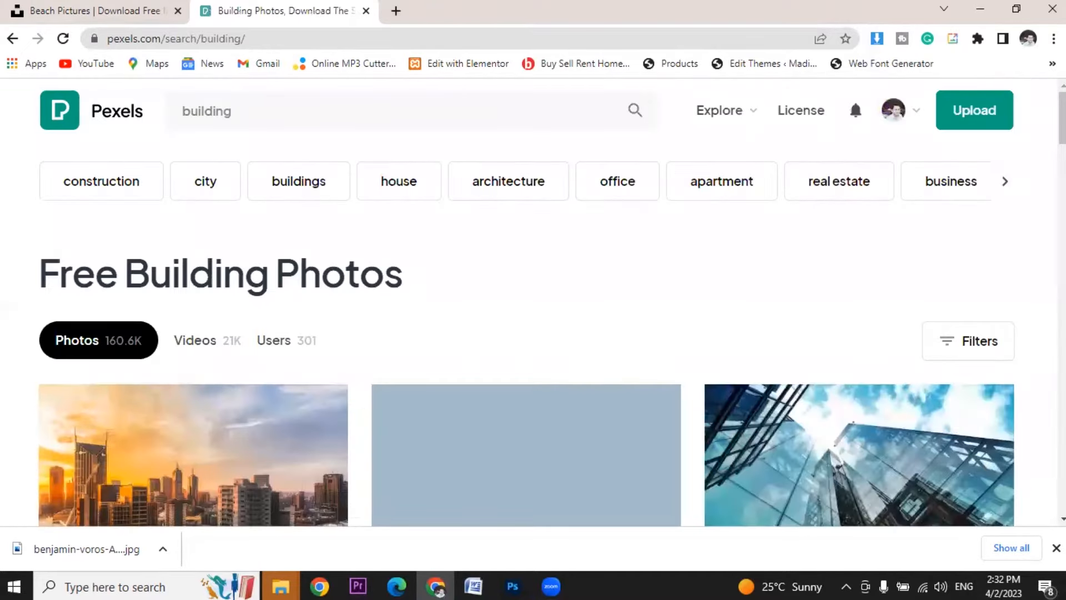
scroll(525, 253, down, 4)
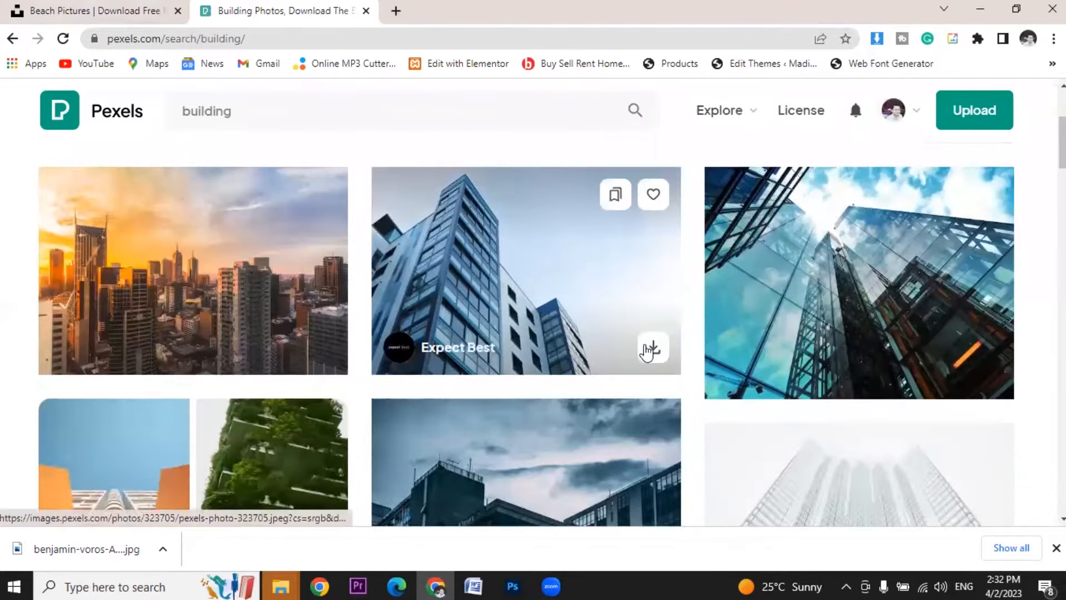
click(649, 348)
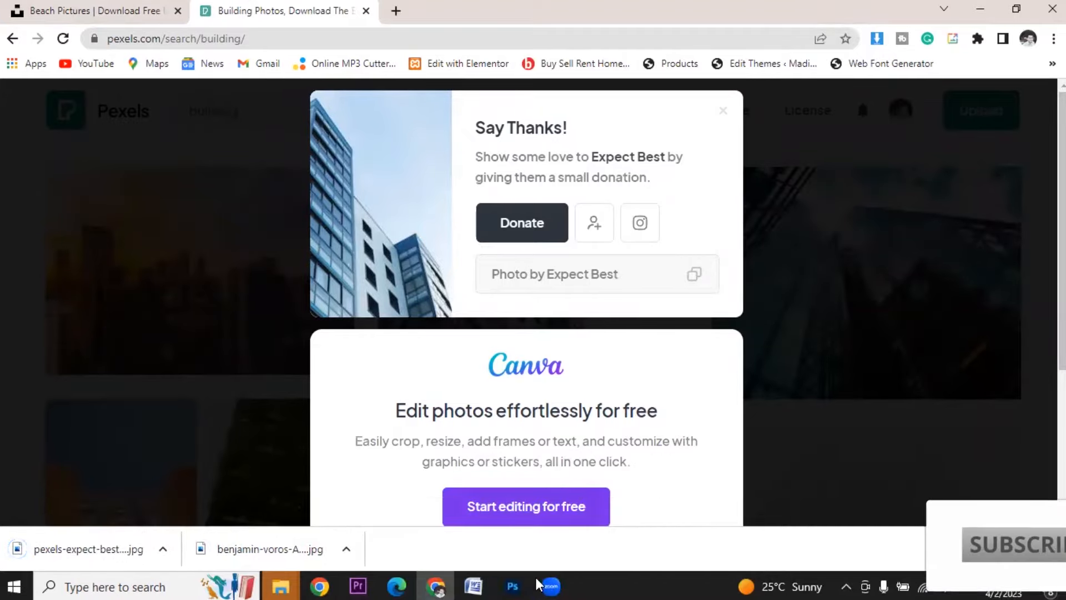
Switch to Photoshop, activate the Single Column Marquee tool and look at the other marquee tool variants.
click(512, 586)
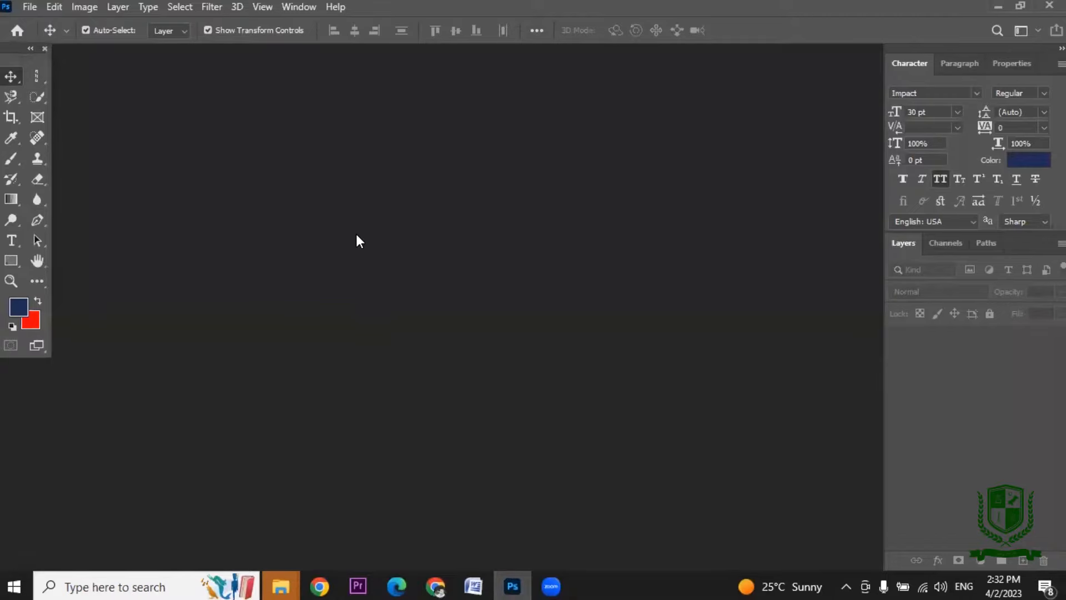
click(41, 79)
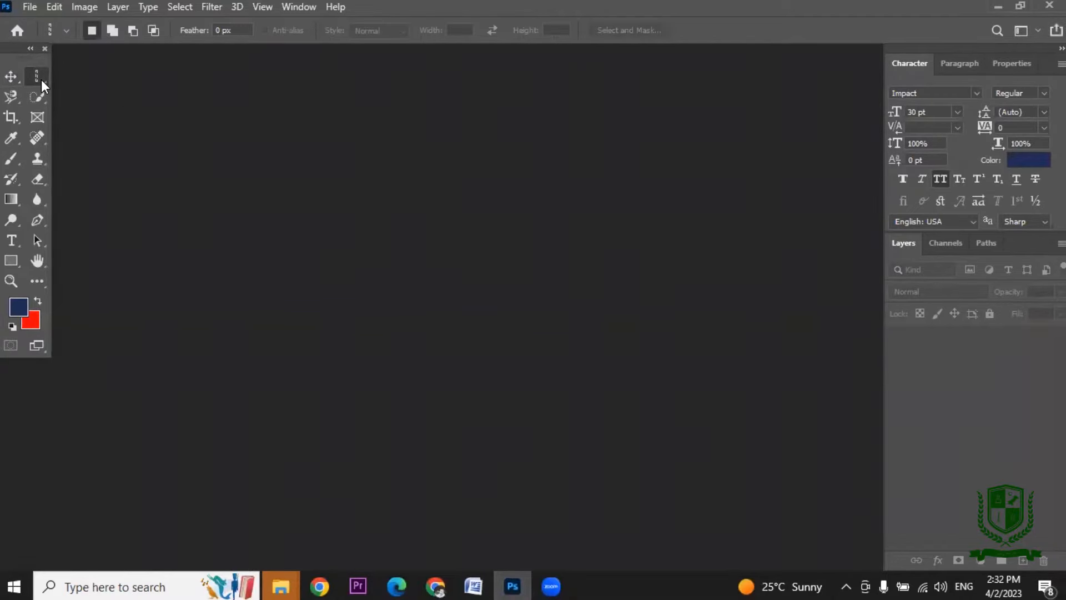
right_click(41, 79)
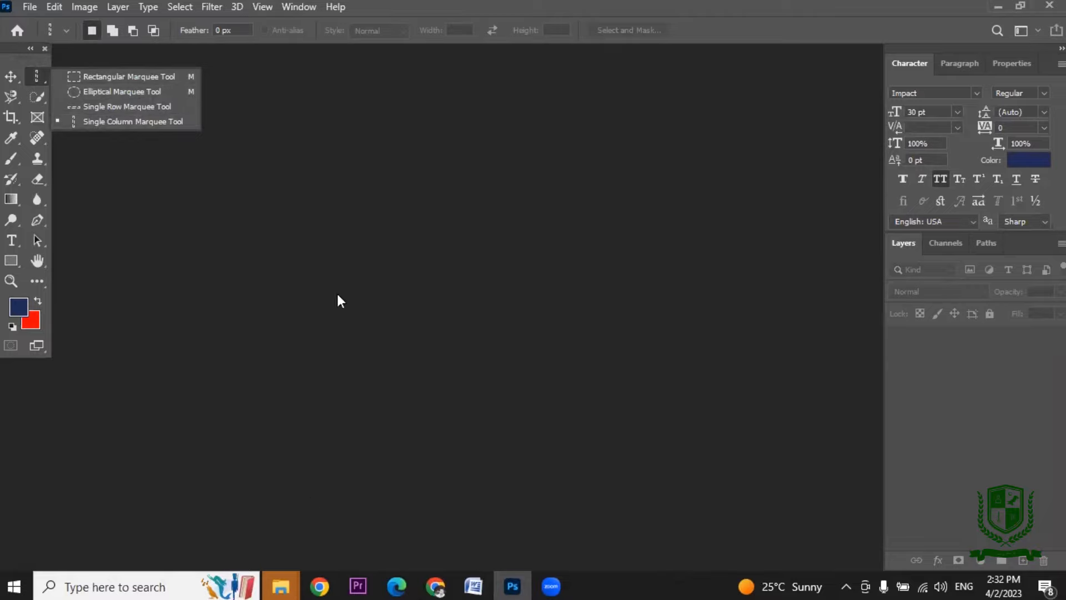
Open the photo of the empty sandy beach and sea from the Downloads folder in Photoshop.
click(282, 585)
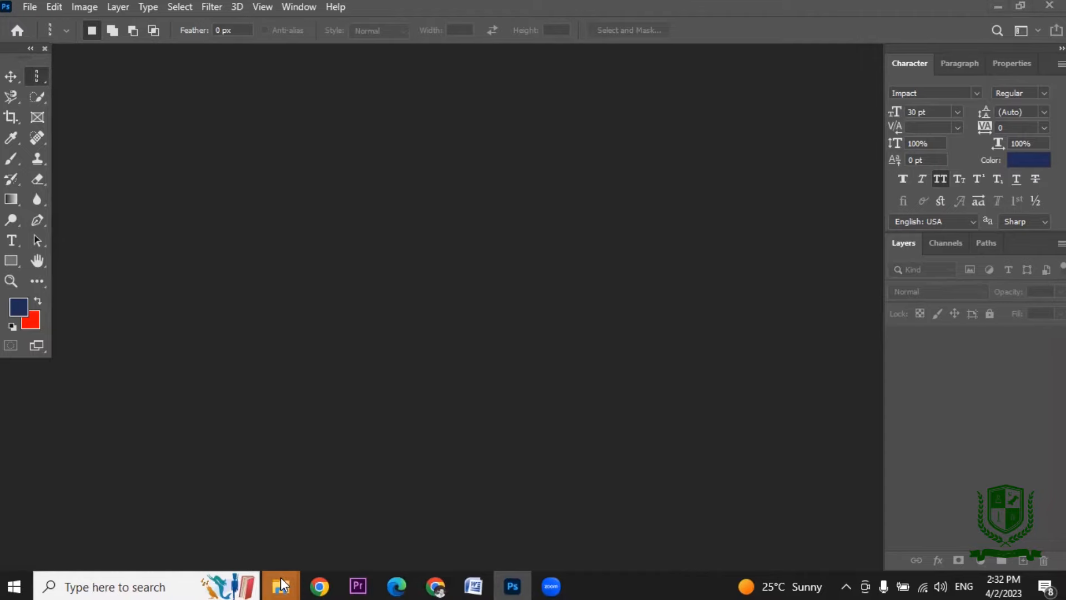
click(244, 526)
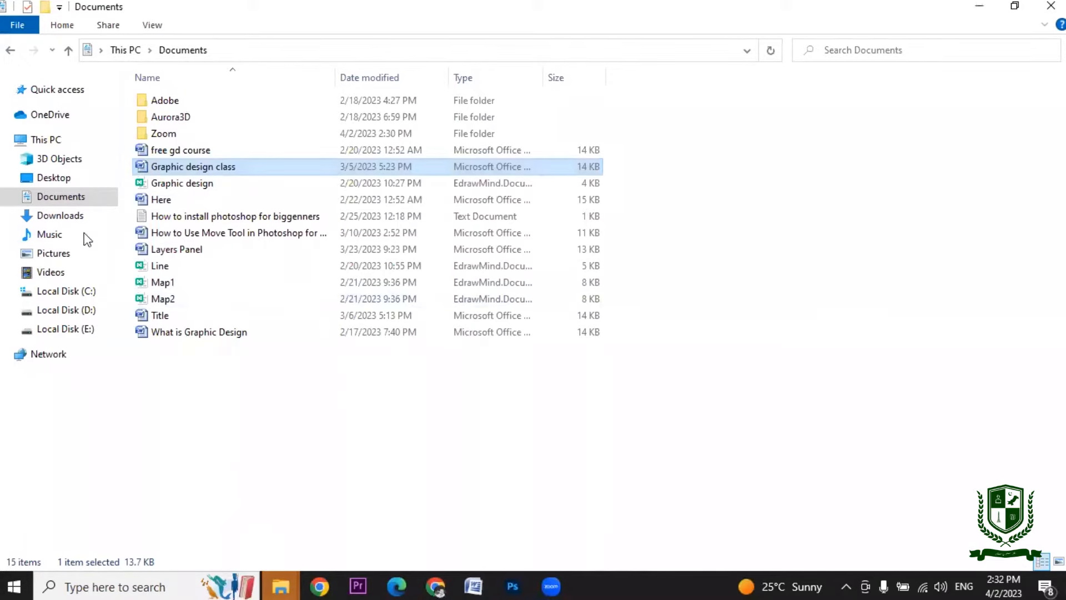
click(60, 216)
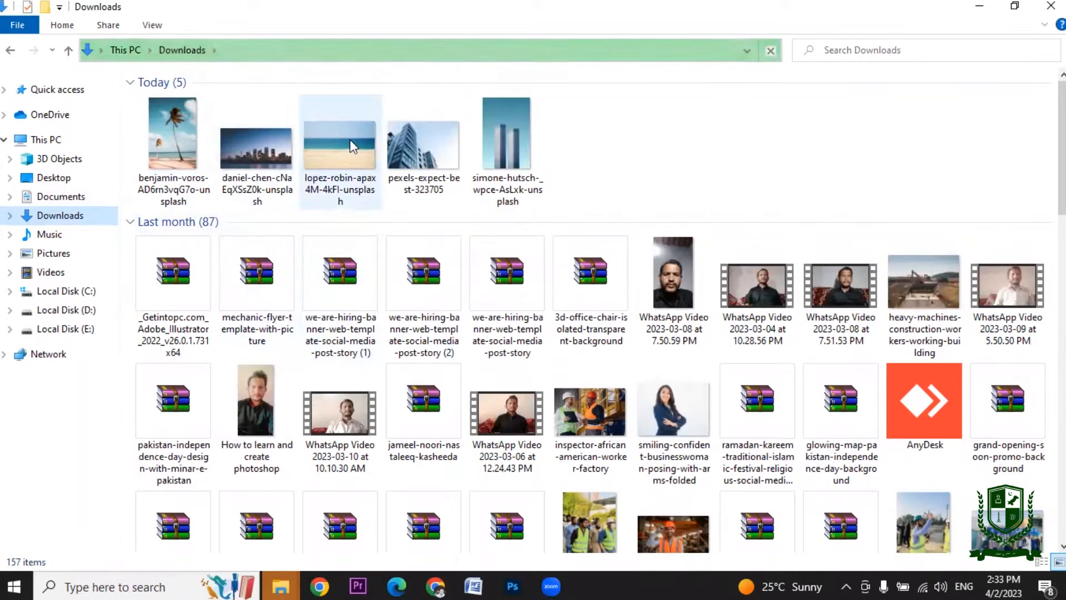
drag(350, 139, 409, 324)
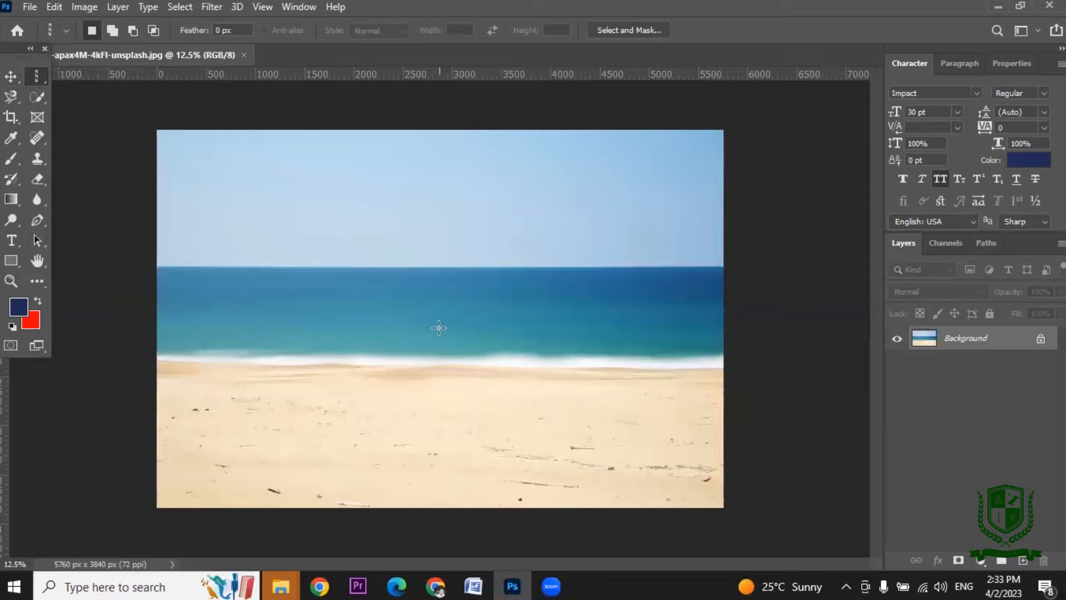
Open the city skyline at dusk photo from the Downloads folder as a second document.
click(30, 7)
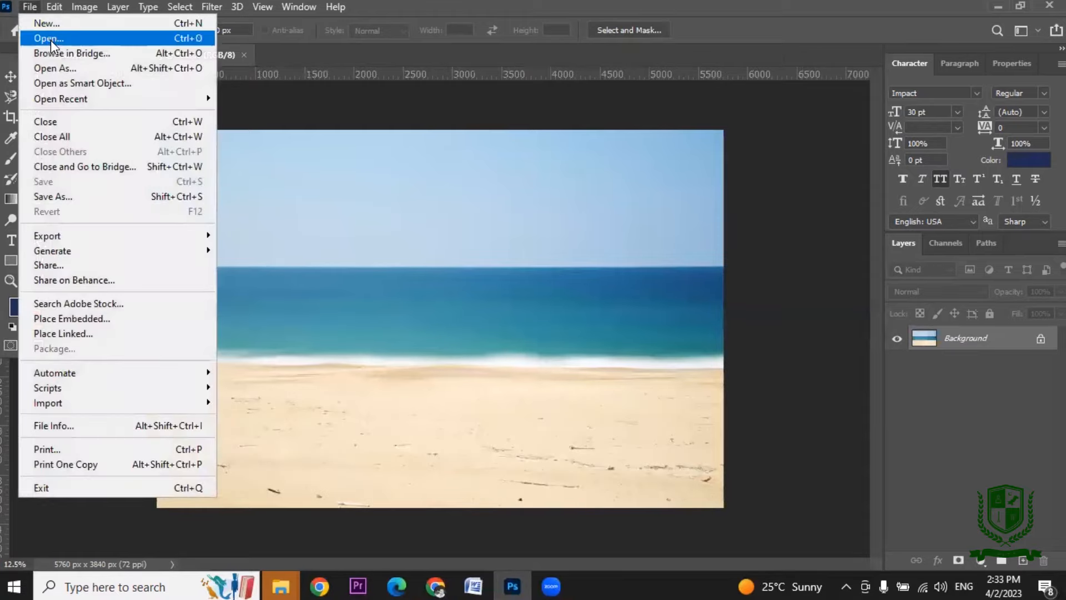
click(51, 40)
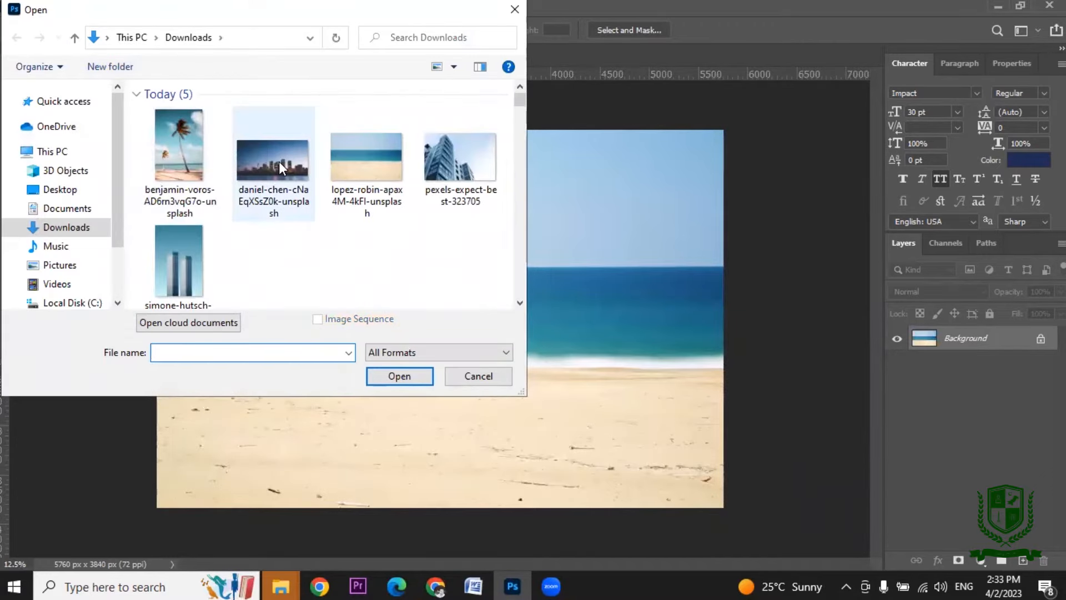
click(279, 161)
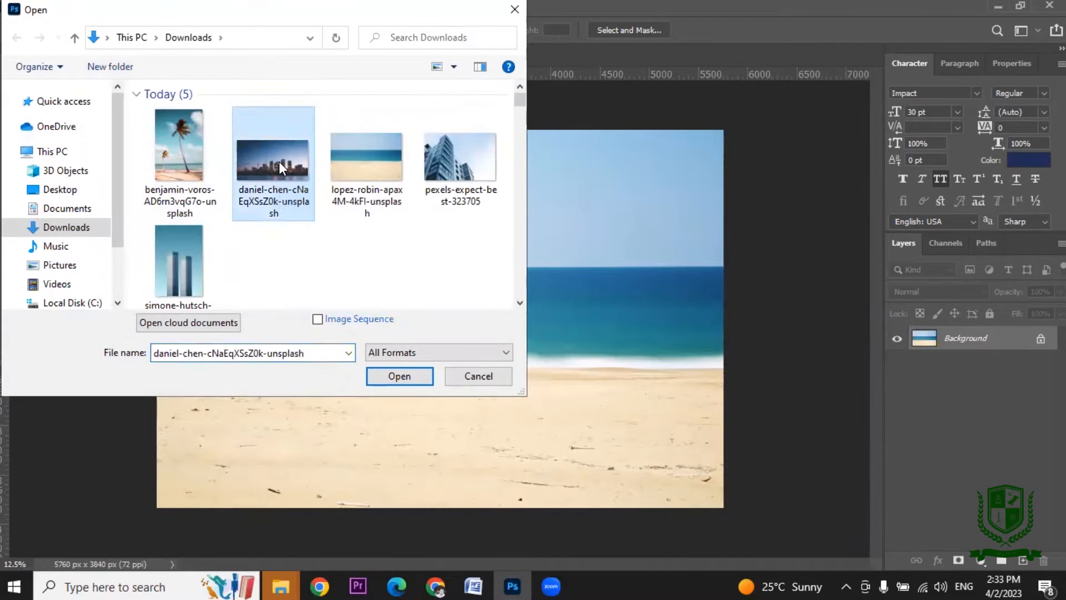
click(385, 381)
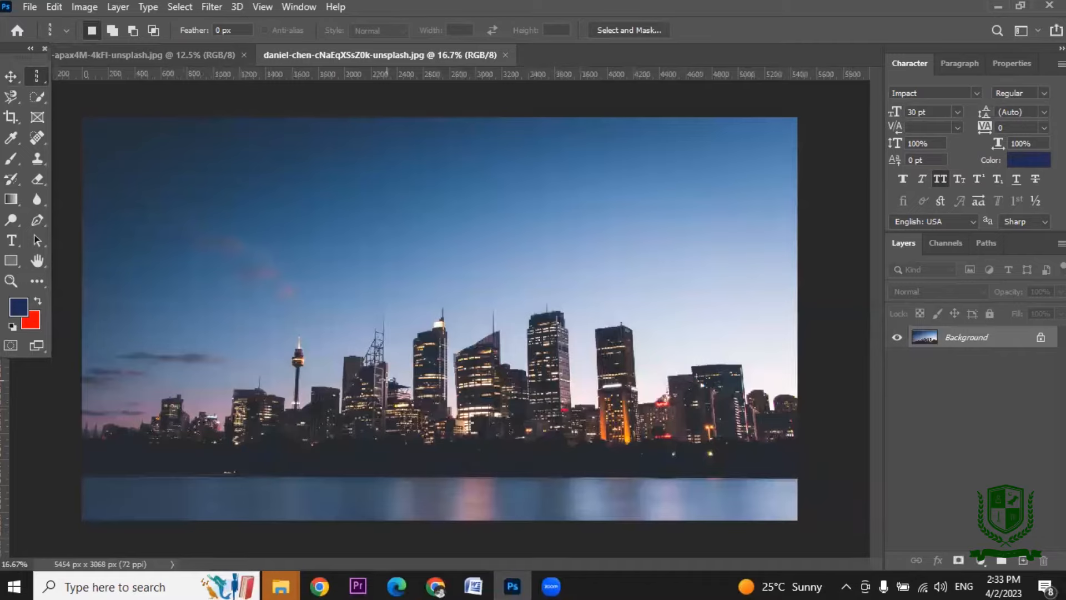
Select a full-width strip of sky above the buildings with the Rectangular Marquee tool and copy it to a new layer.
right_click(36, 77)
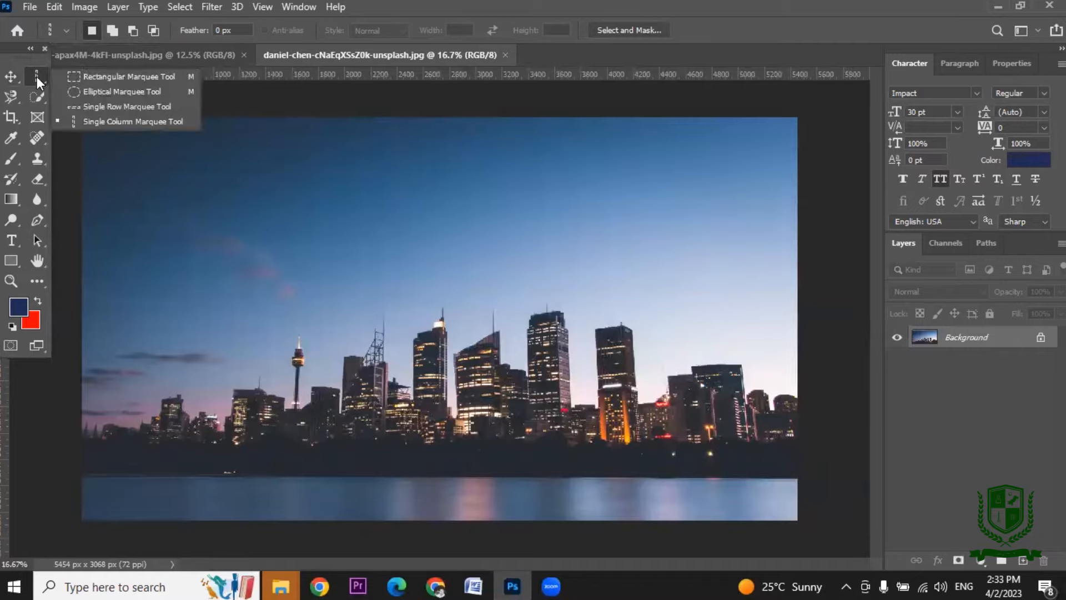
click(81, 77)
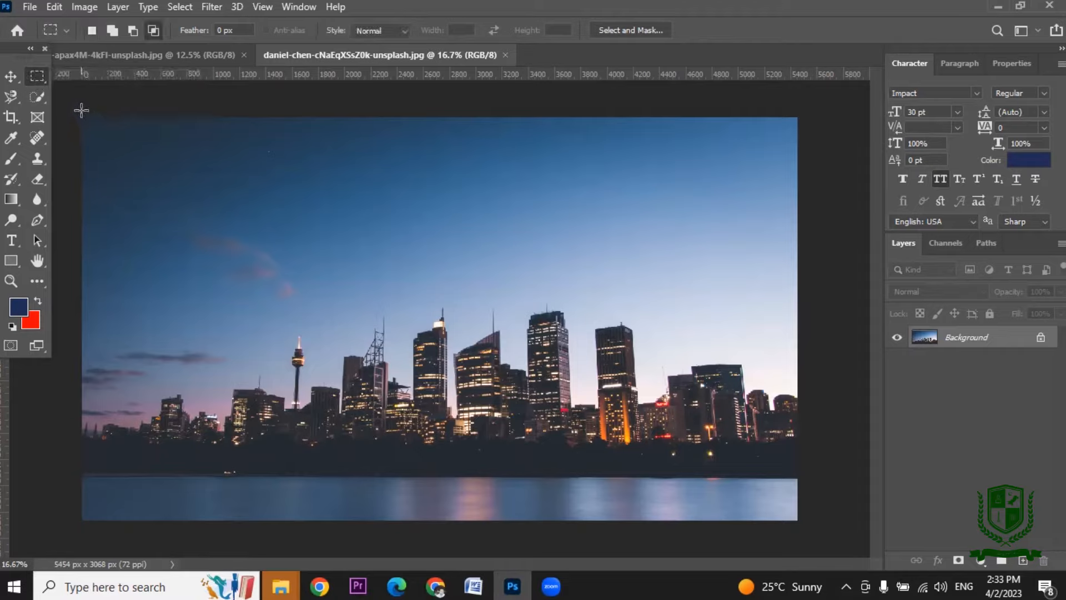
drag(81, 110, 798, 260)
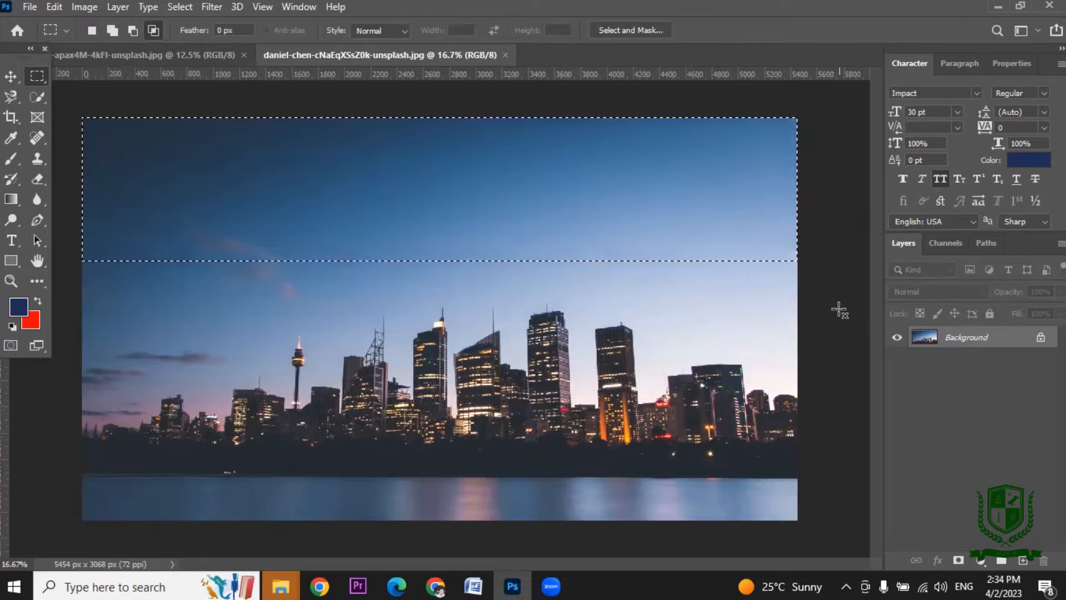
key(ctrl+j)
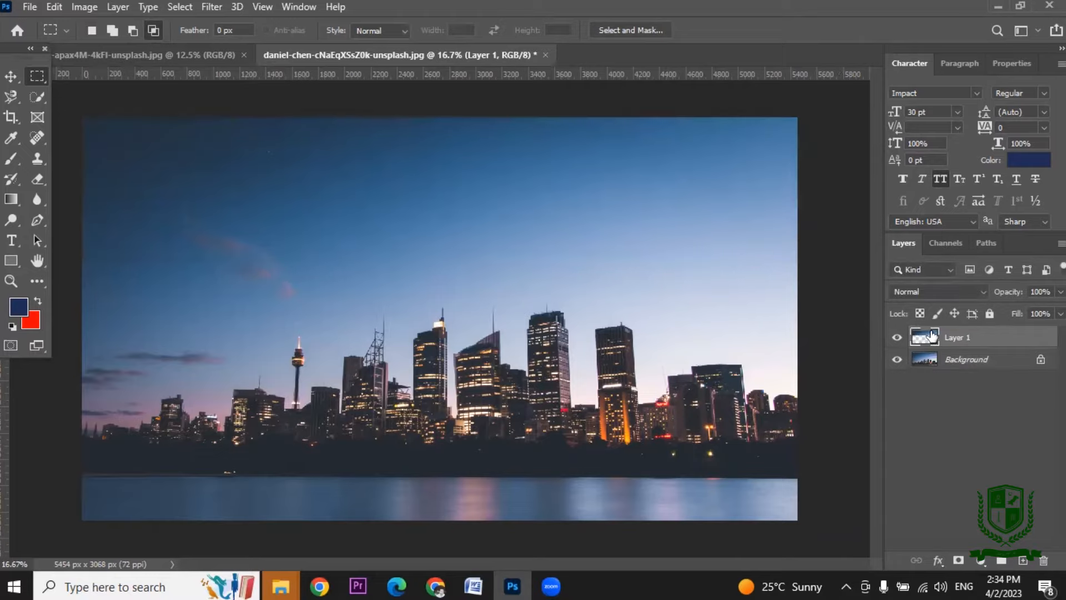
Hide the skyline's Background layer and undo that, and try moving the copied sky strip down over the buildings before undoing the move.
click(897, 360)
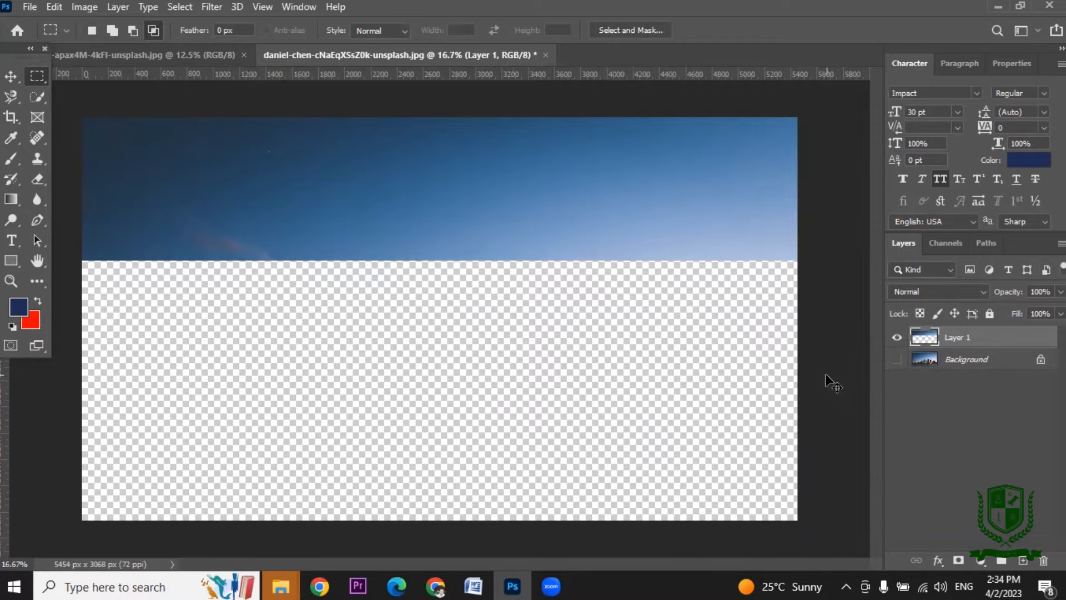
key(ctrl+z)
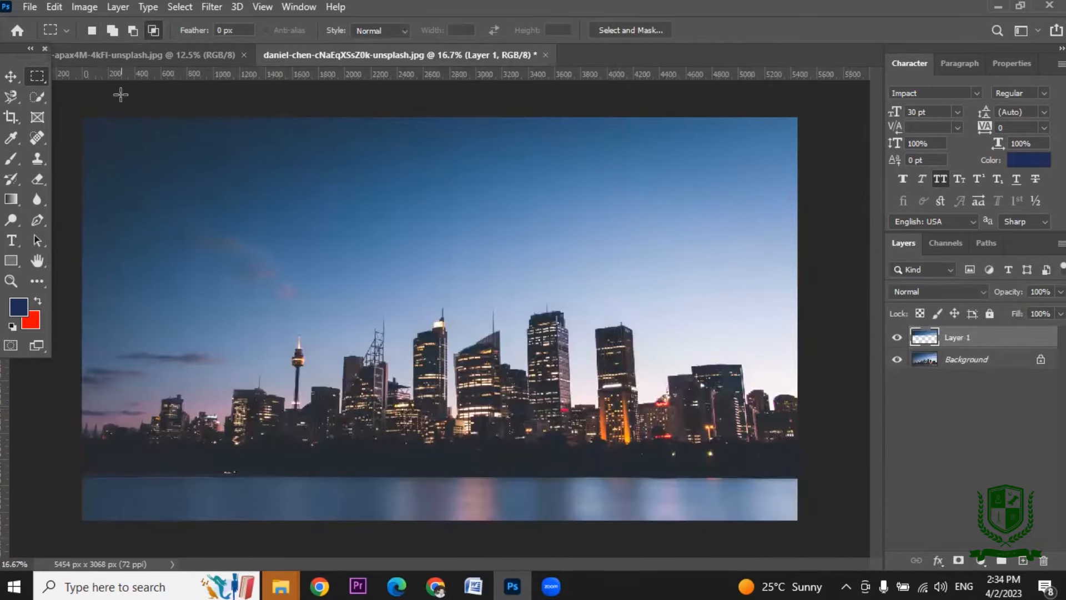
click(13, 75)
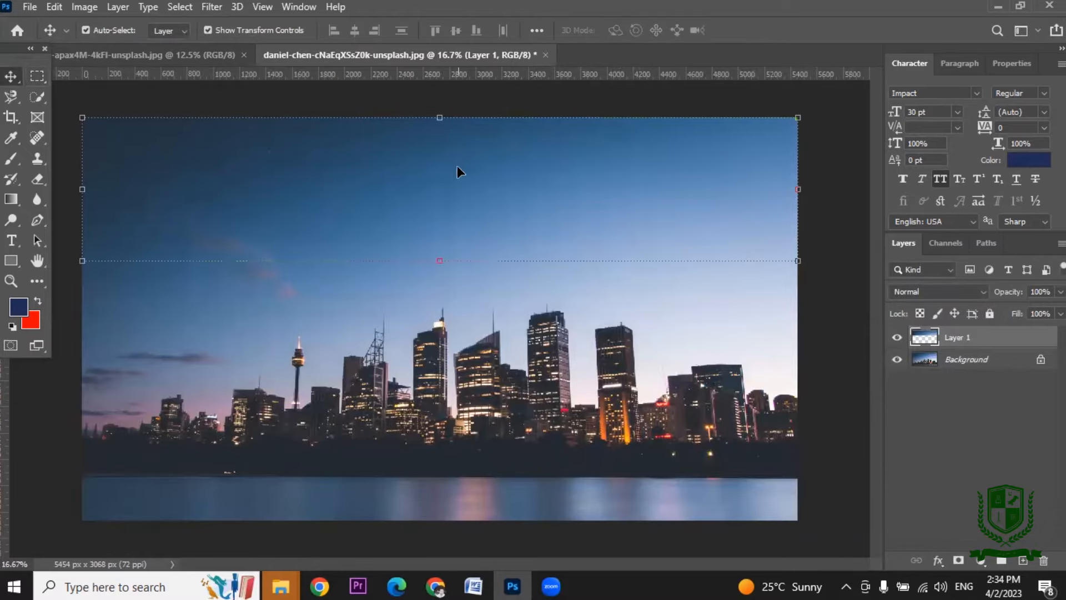
drag(458, 166, 459, 357)
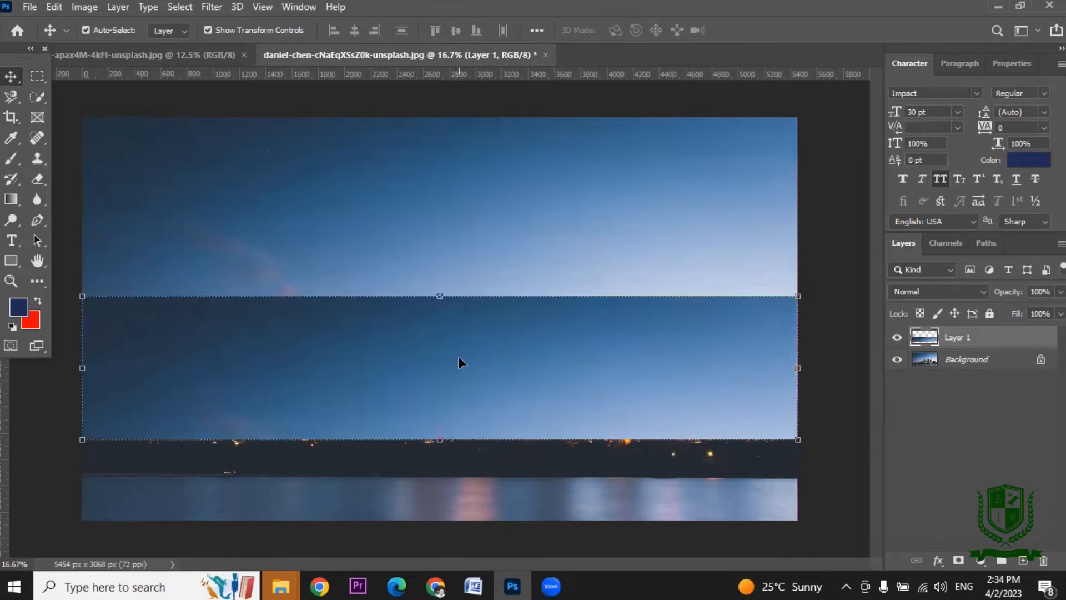
key(ctrl+z)
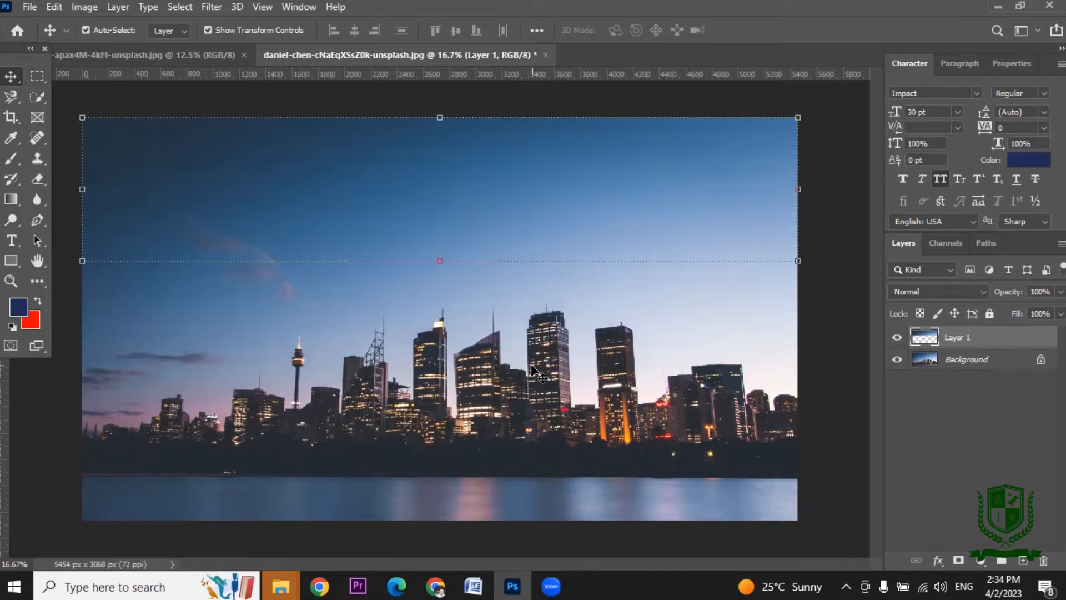
In the beach photo, select the whole sky to just below the horizon with the Rectangular Marquee tool.
click(198, 50)
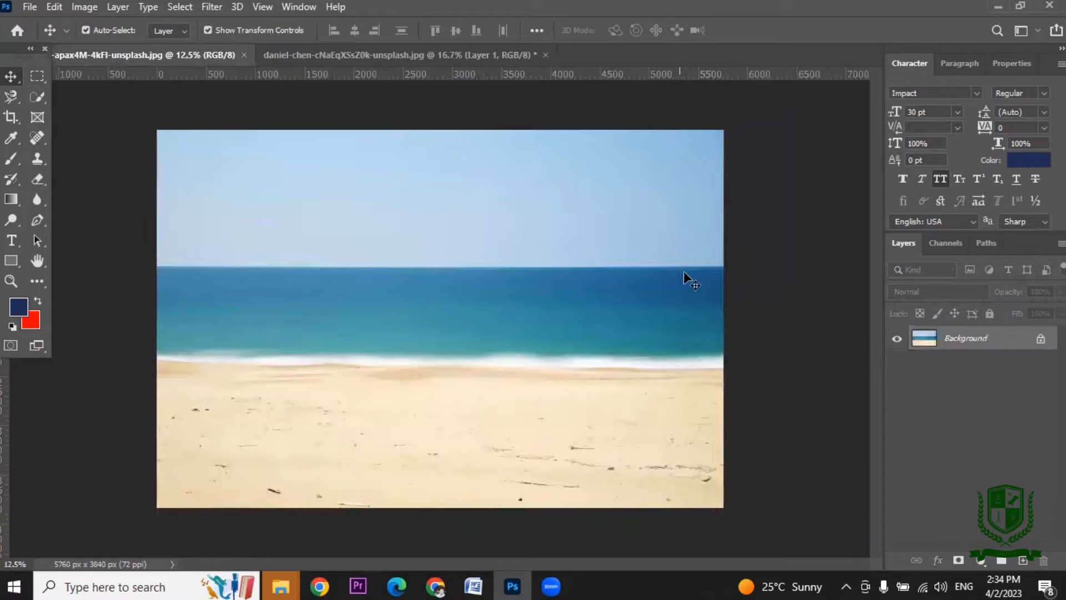
click(36, 75)
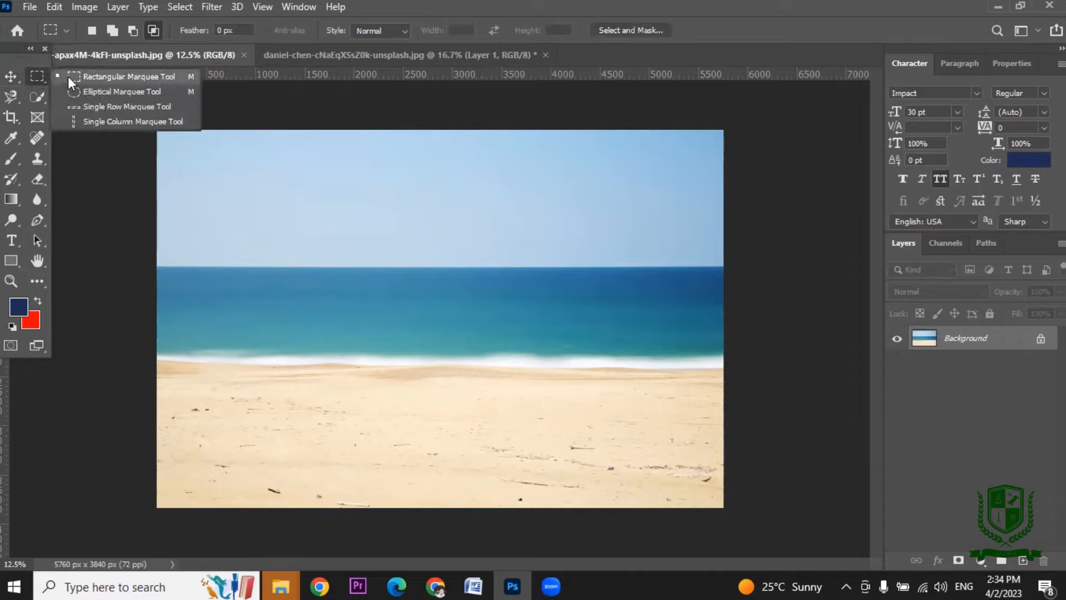
click(68, 76)
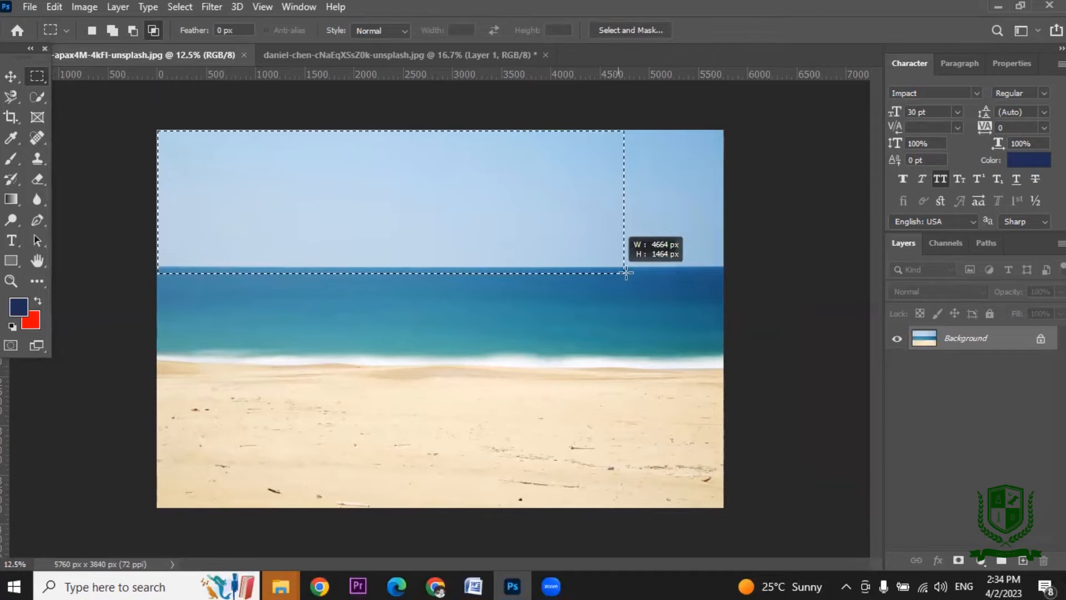
drag(632, 272, 728, 274)
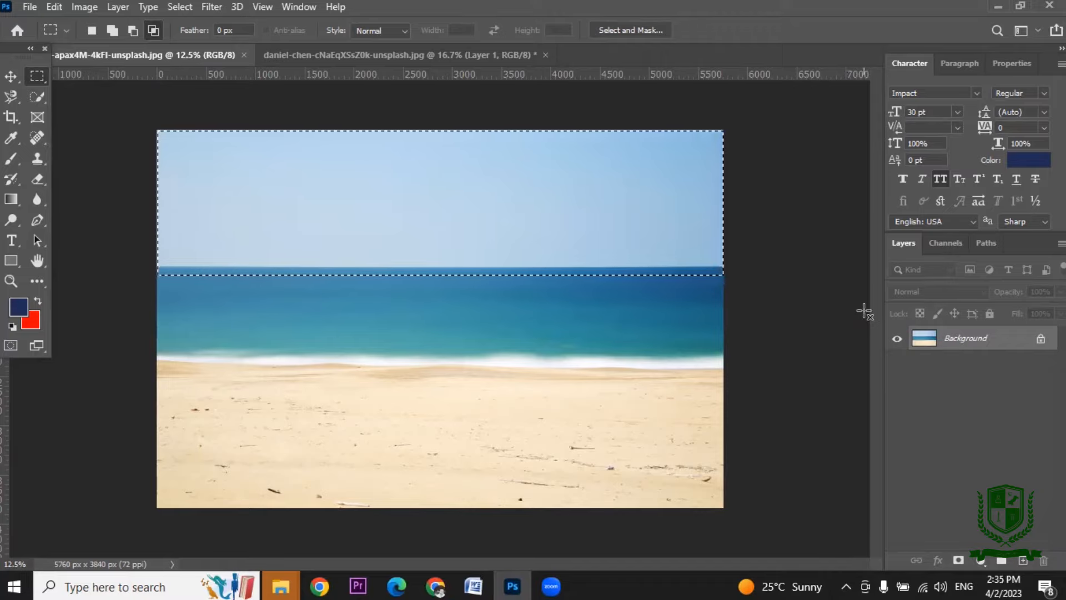
Unlock the beach photo's Background layer, delete the selected sky and clear the selection.
click(1041, 341)
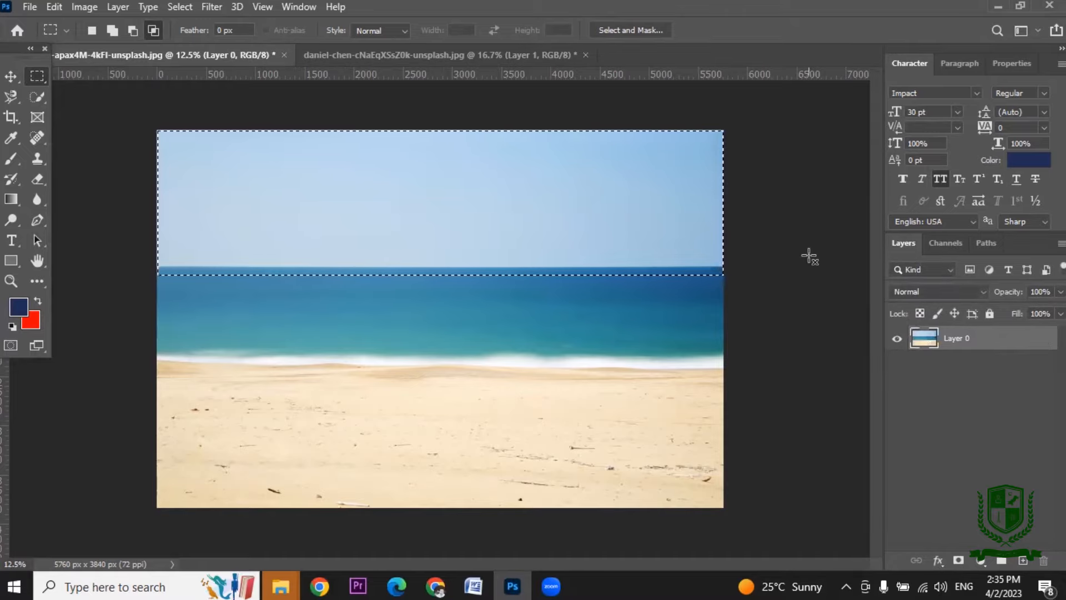
key(shift)
key(Delete)
key(ctrl+d)
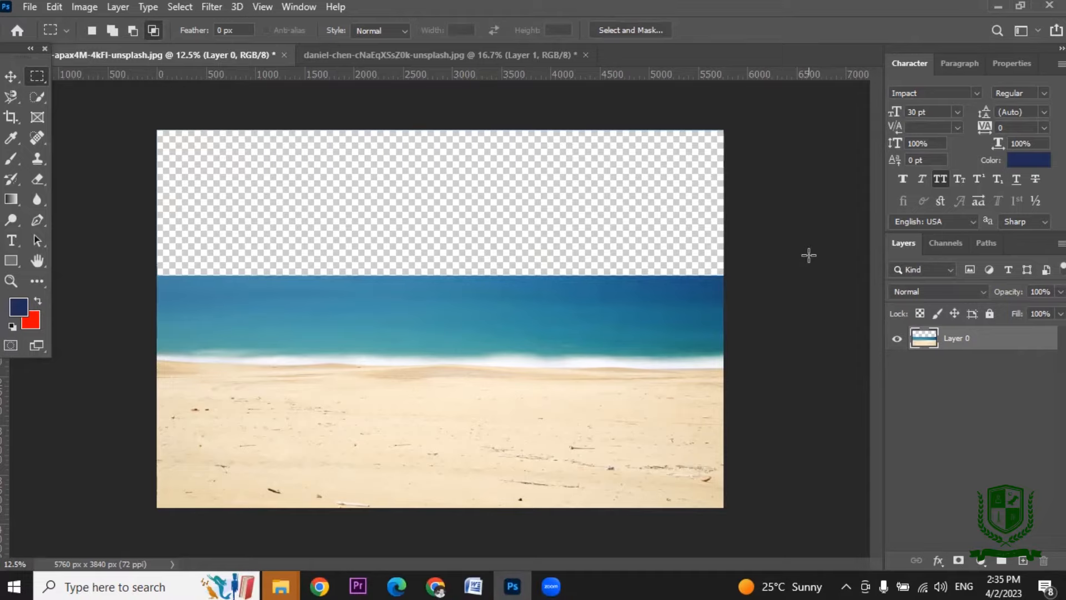
Try pasting the skyline photo's sky strip over the beach photo's transparent area, and delete the pasted layer.
click(504, 55)
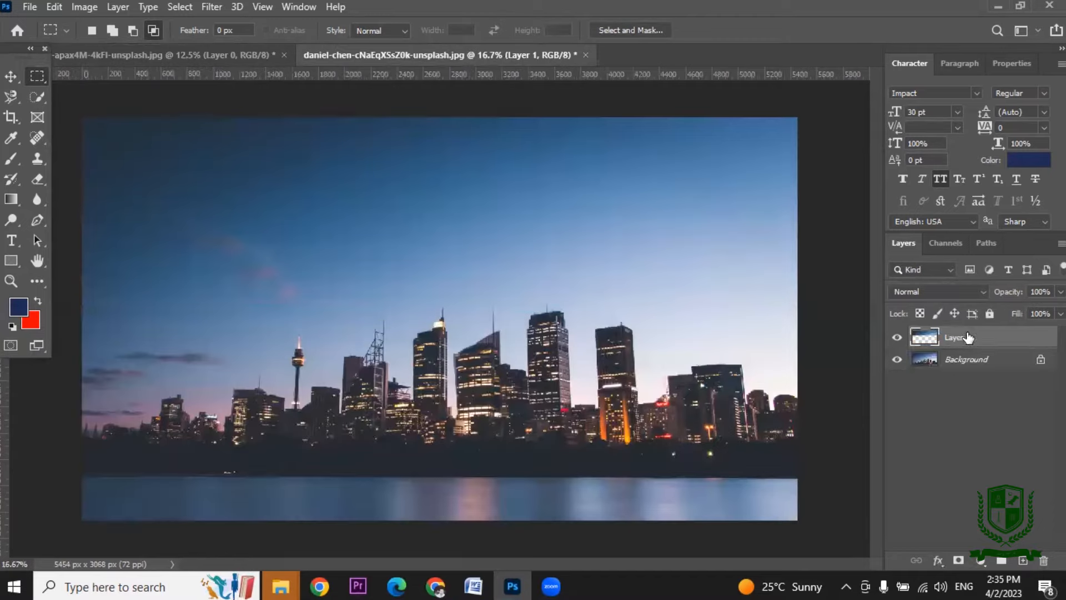
click(11, 76)
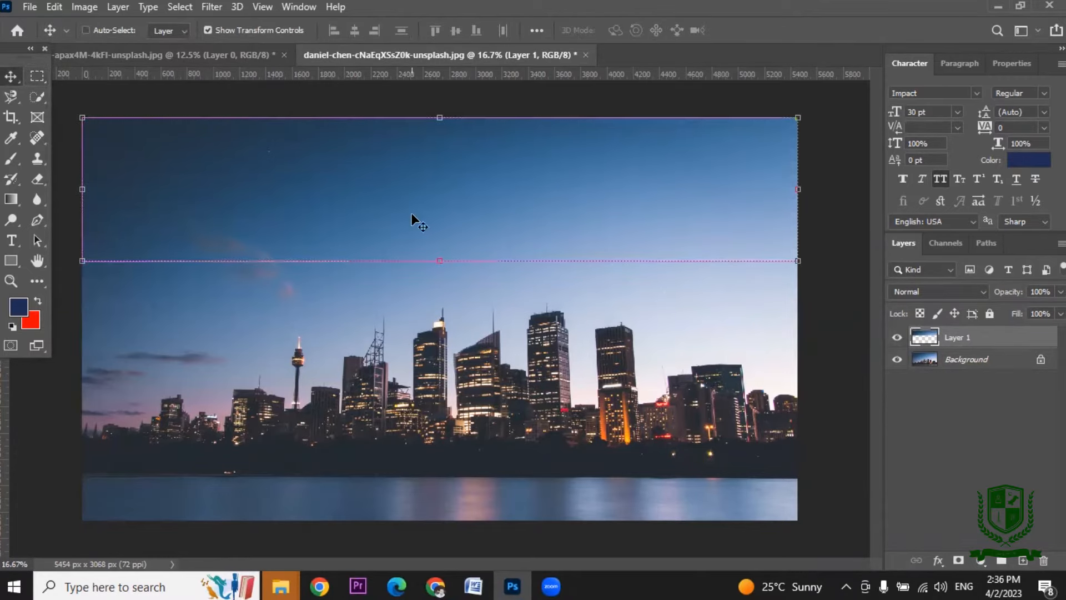
click(175, 52)
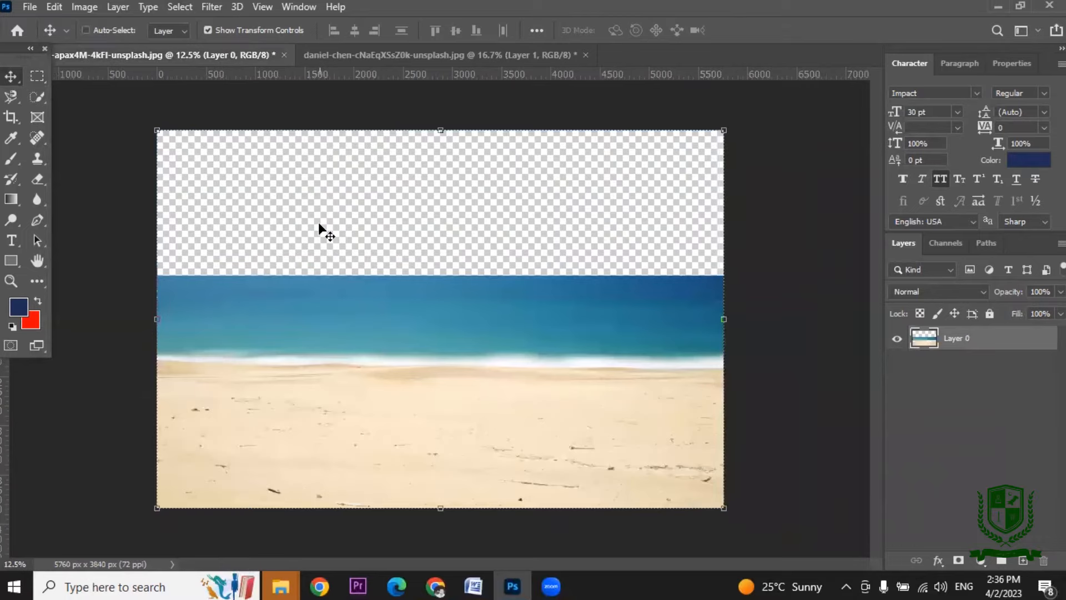
key(ctrl+v)
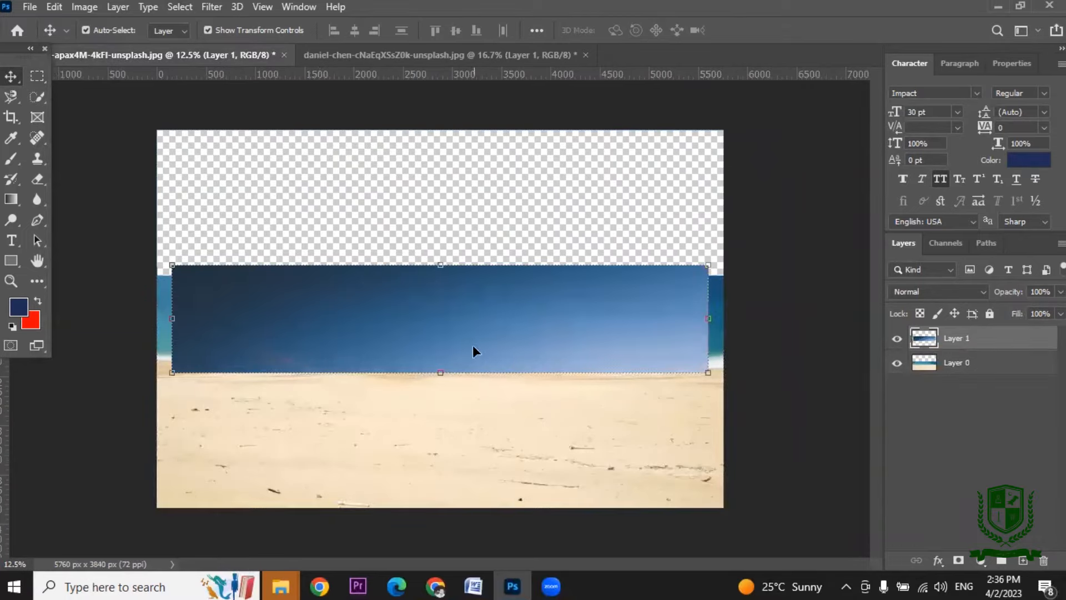
drag(472, 344, 459, 265)
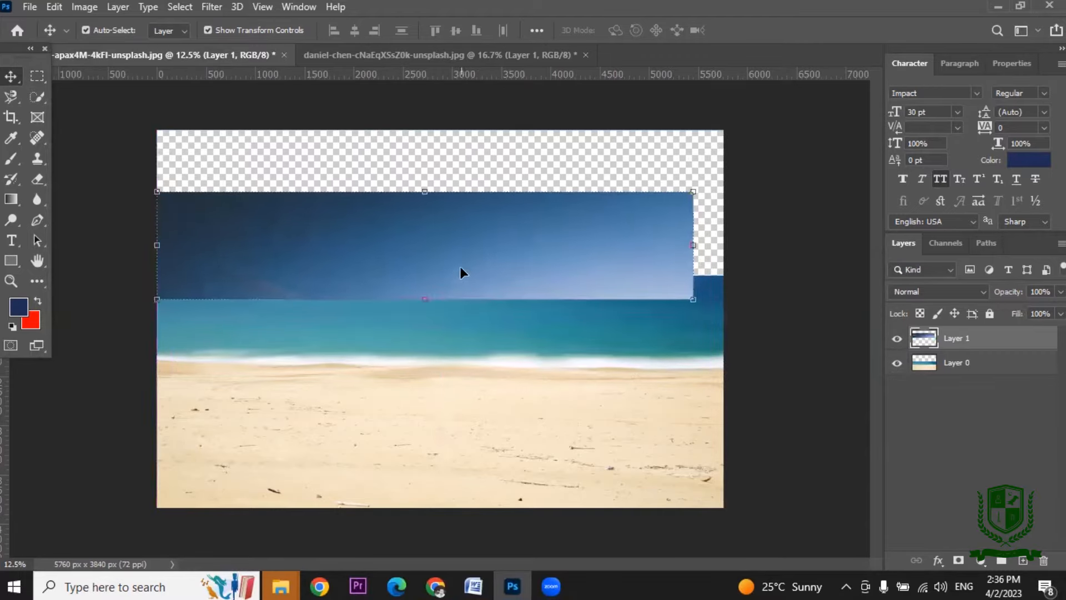
key(Delete)
Hide the skyline photo's Background layer, copy the sky strip and paste it into the empty area above the sea in the beach photo.
click(368, 55)
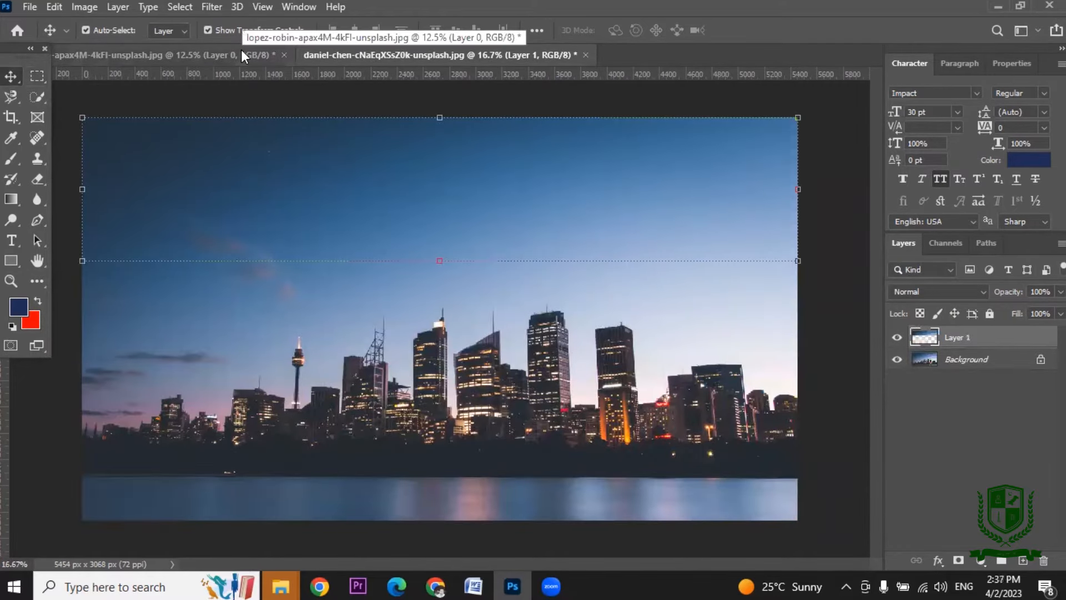
click(242, 51)
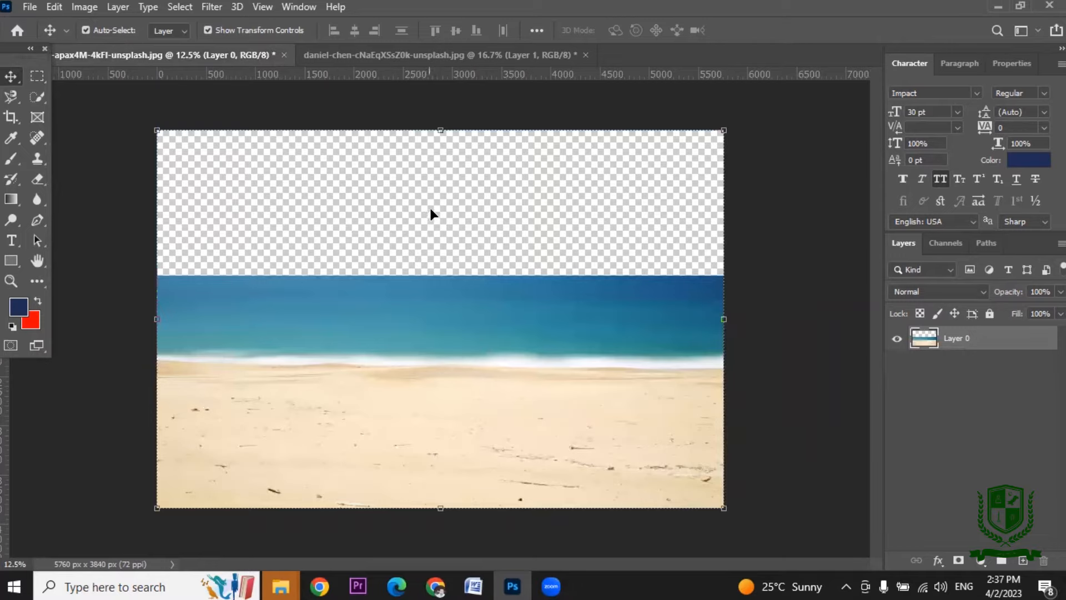
click(438, 50)
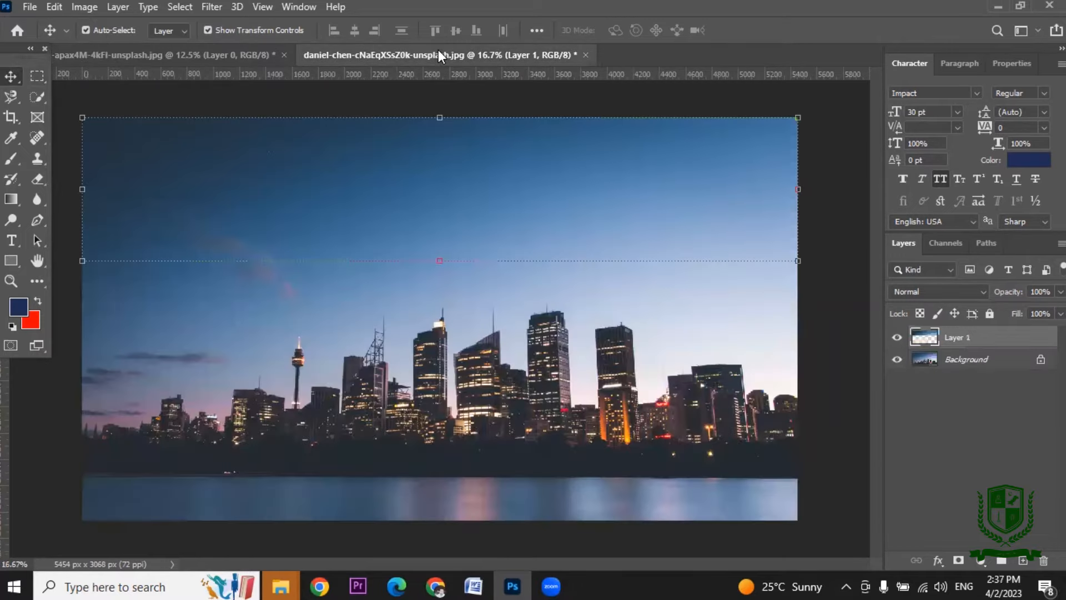
click(897, 359)
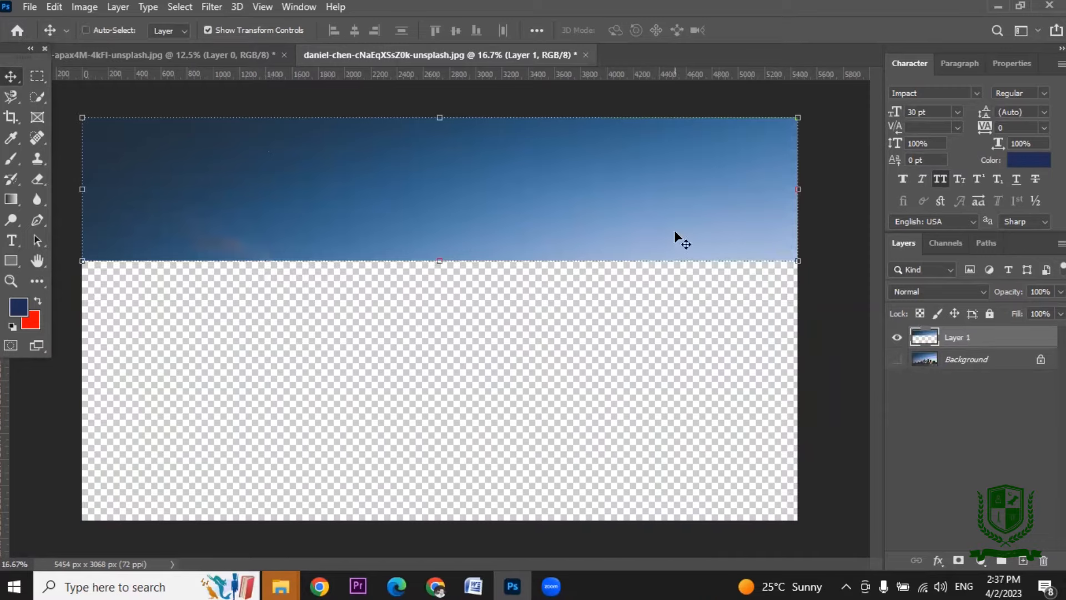
click(211, 51)
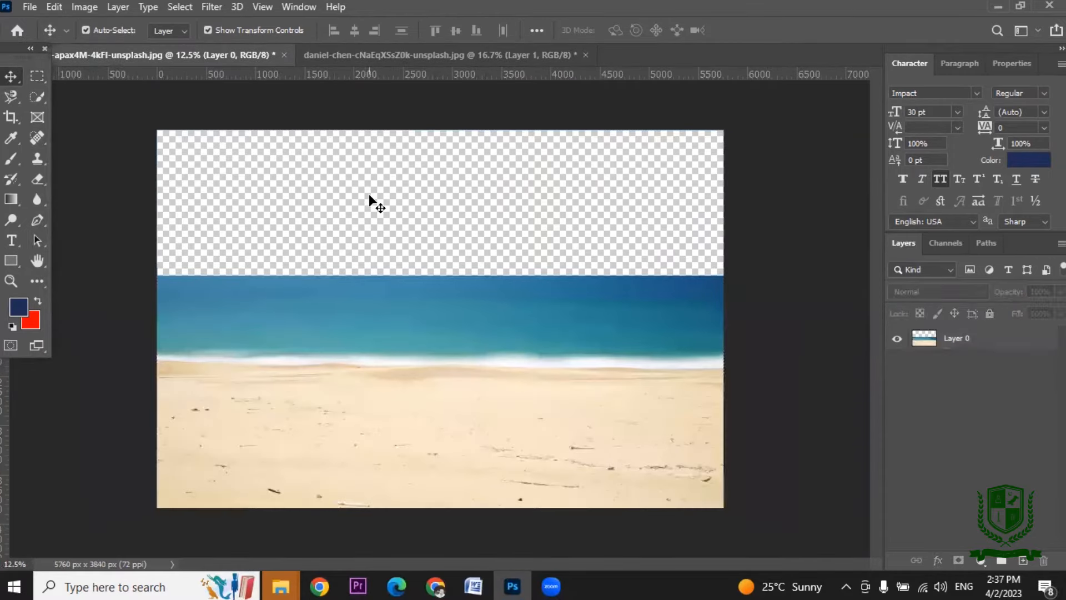
key(ctrl+v)
drag(471, 320, 474, 215)
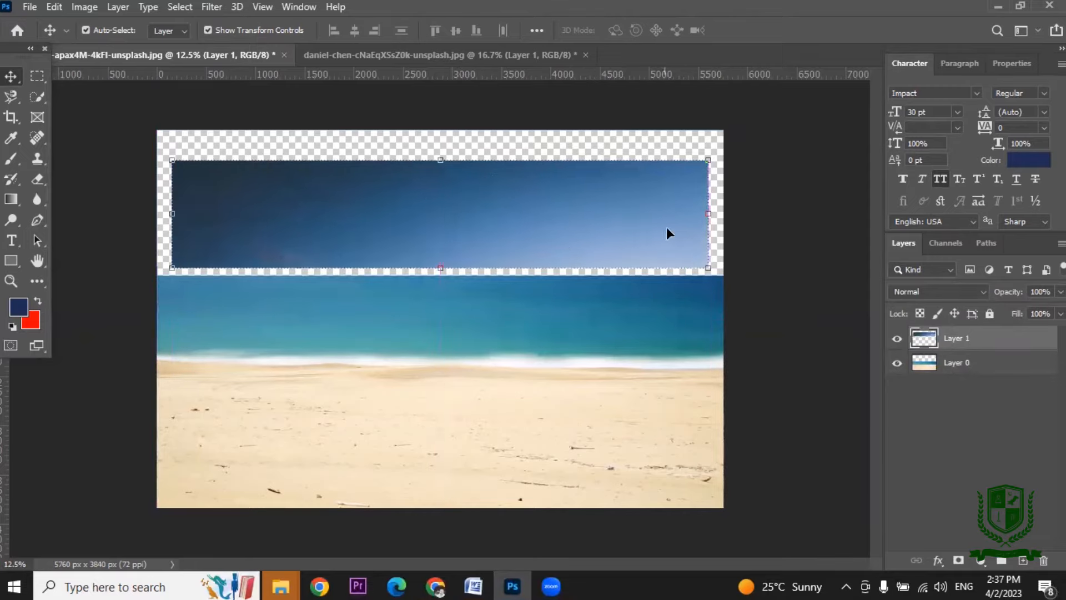
Scale the pasted sky strip to 140.73% so it covers the empty area down to the horizon, and apply the transform.
click(726, 214)
drag(726, 214, 742, 215)
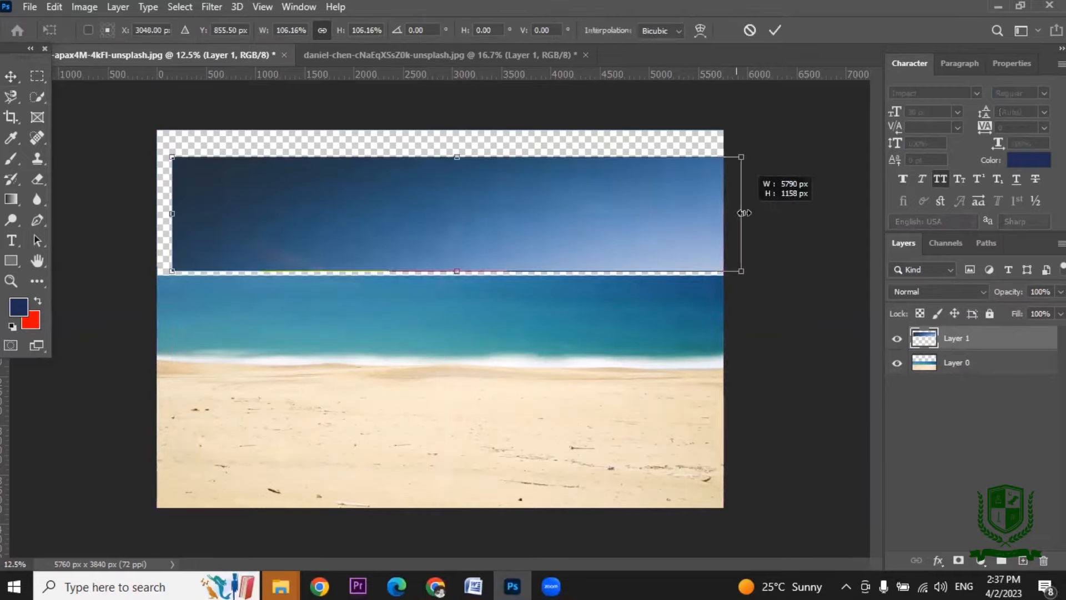
drag(172, 214, 143, 214)
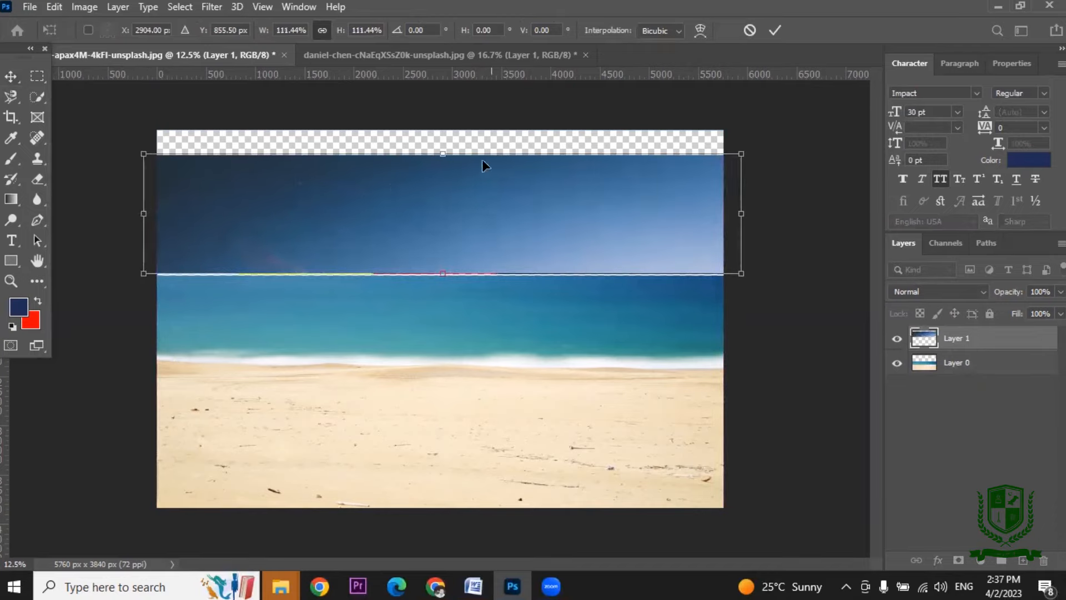
drag(442, 155, 444, 129)
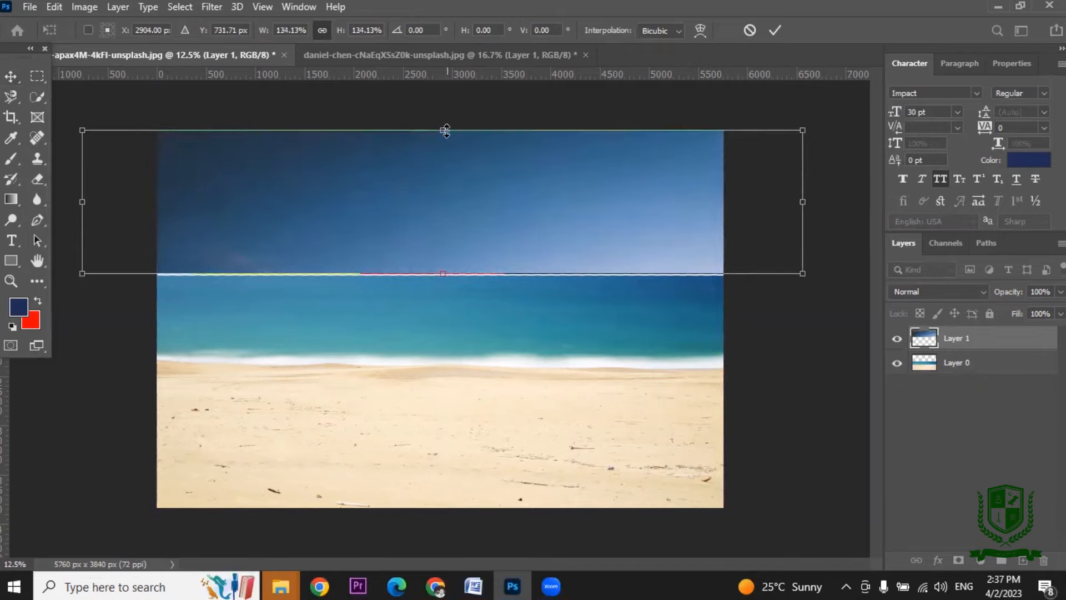
drag(438, 274, 440, 280)
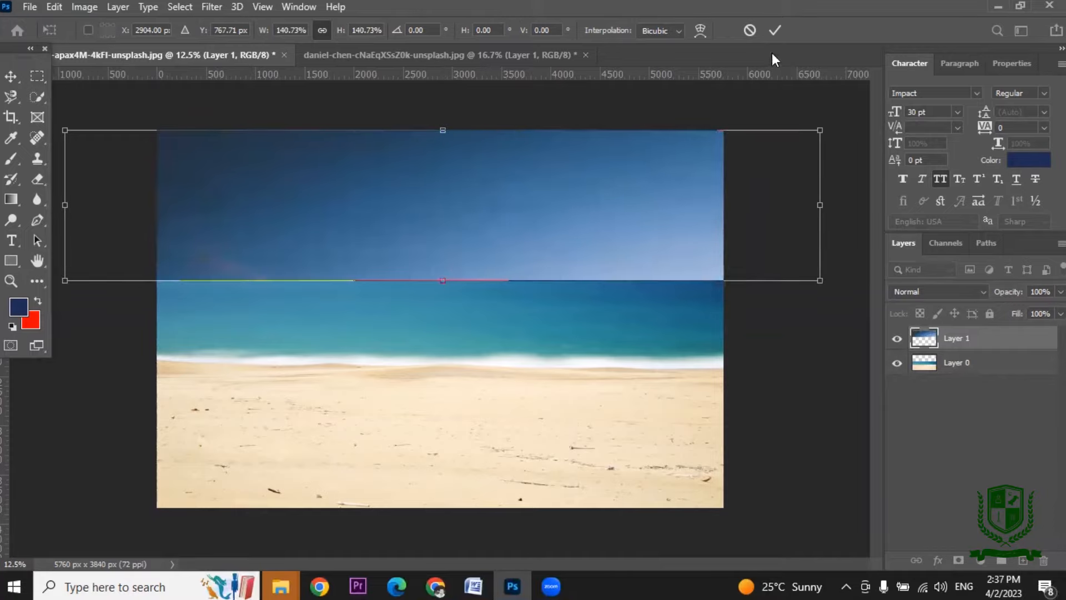
click(774, 34)
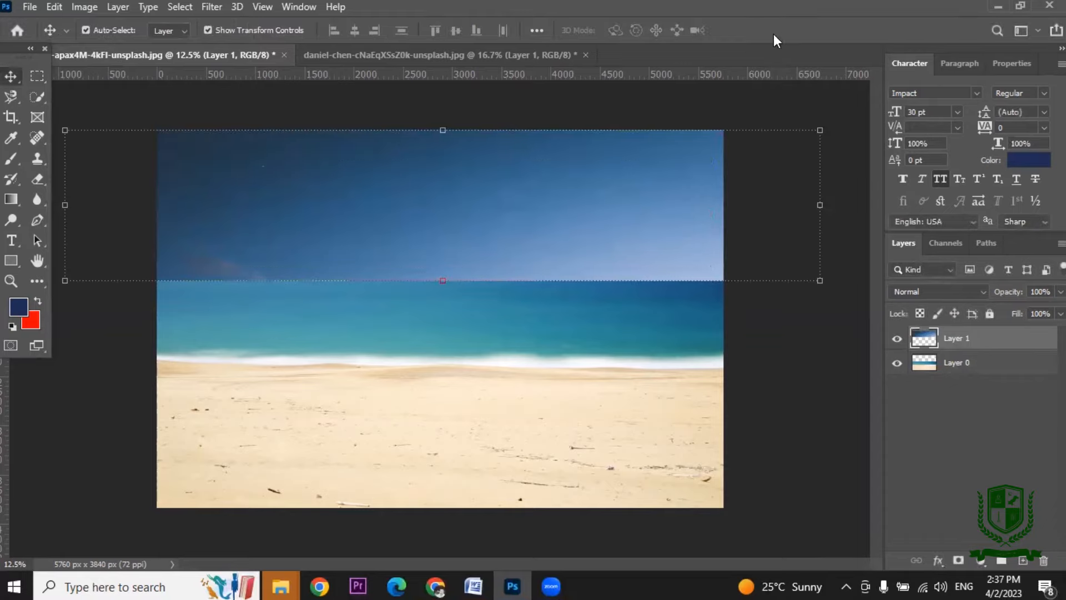
Try the sky layer beneath the beach layer, put it back on top and deselect the layers.
click(860, 339)
drag(980, 343, 985, 387)
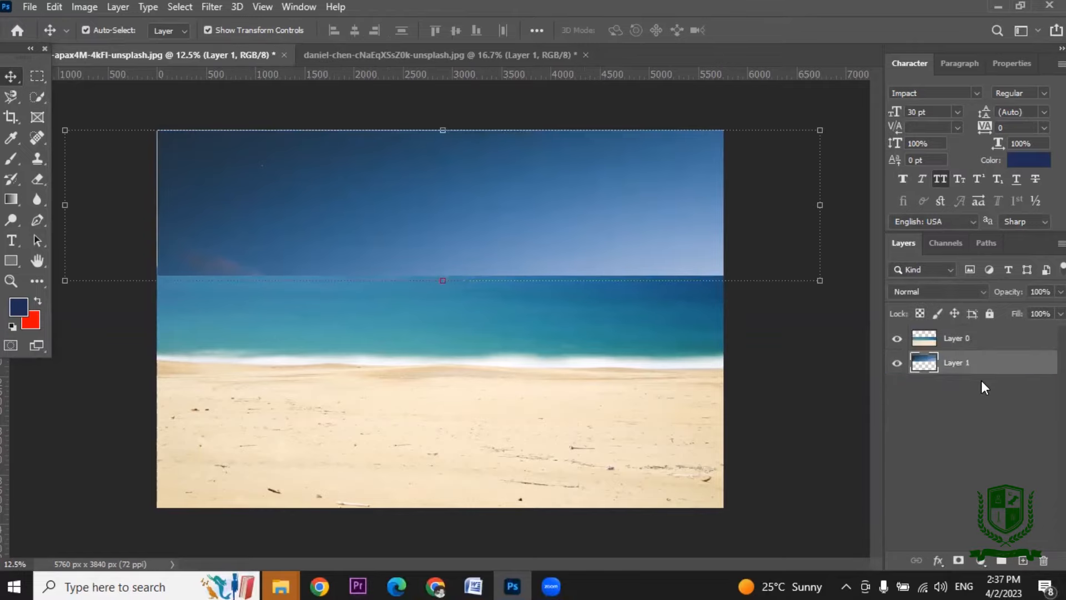
click(804, 345)
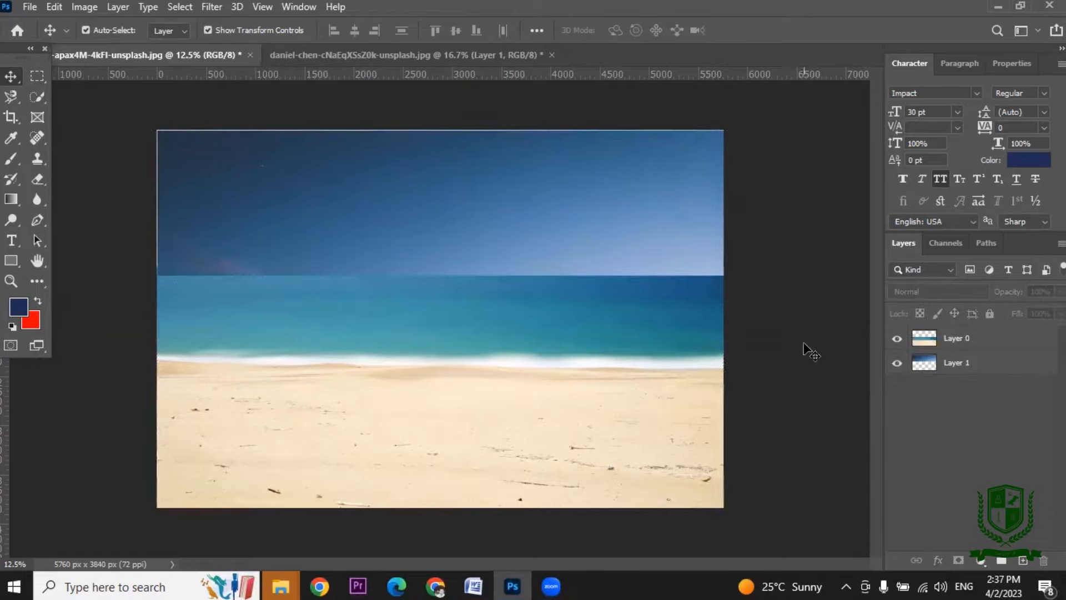
drag(946, 360, 947, 330)
click(697, 359)
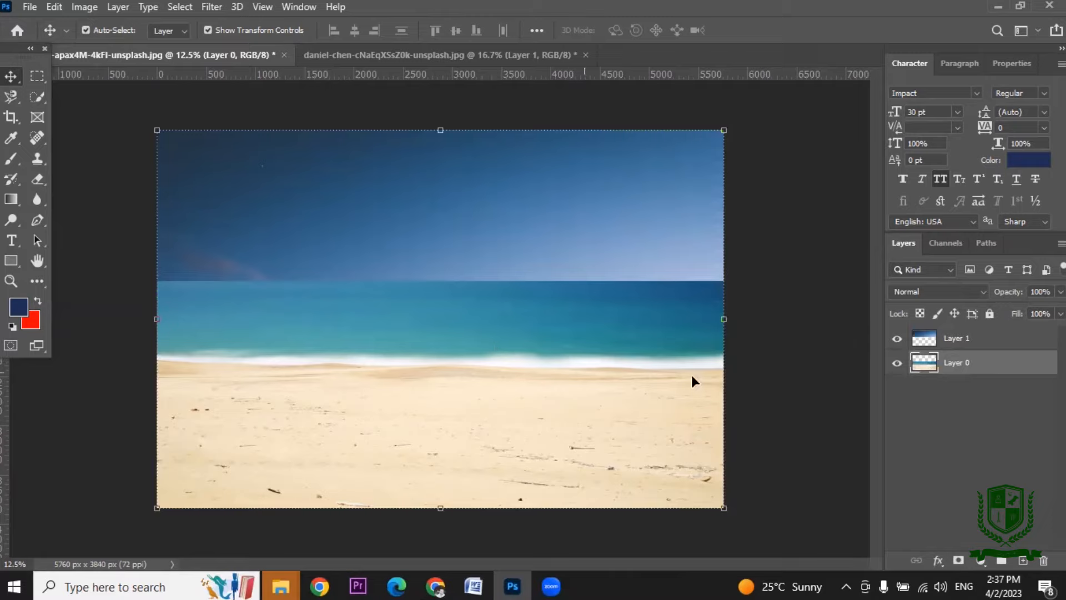
click(785, 386)
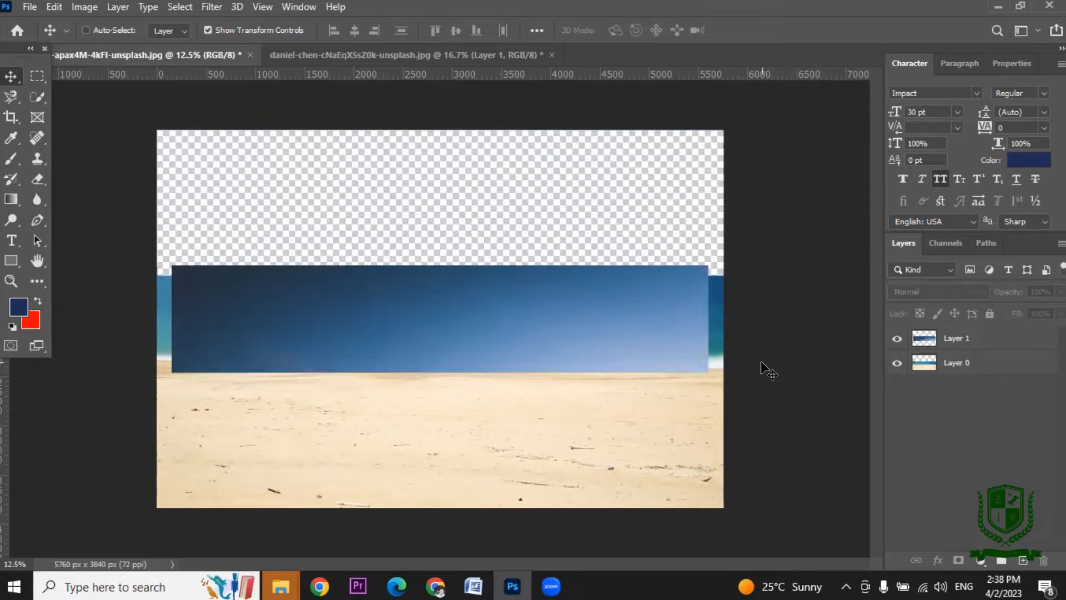
Undo the sky replacement until the beach photo is back to its original locked Background layer.
key(ctrl+z)
key(ctrl+z)
key(ctrl+z)
key(ctrl+z)
key(ctrl+z)
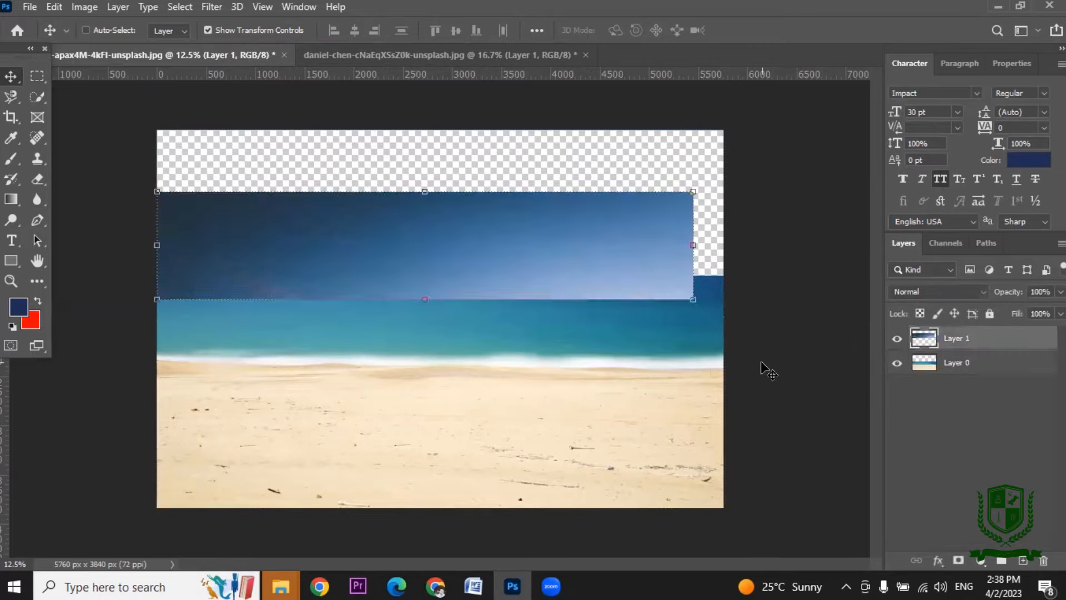
key(ctrl+z)
key(ctrl+z)
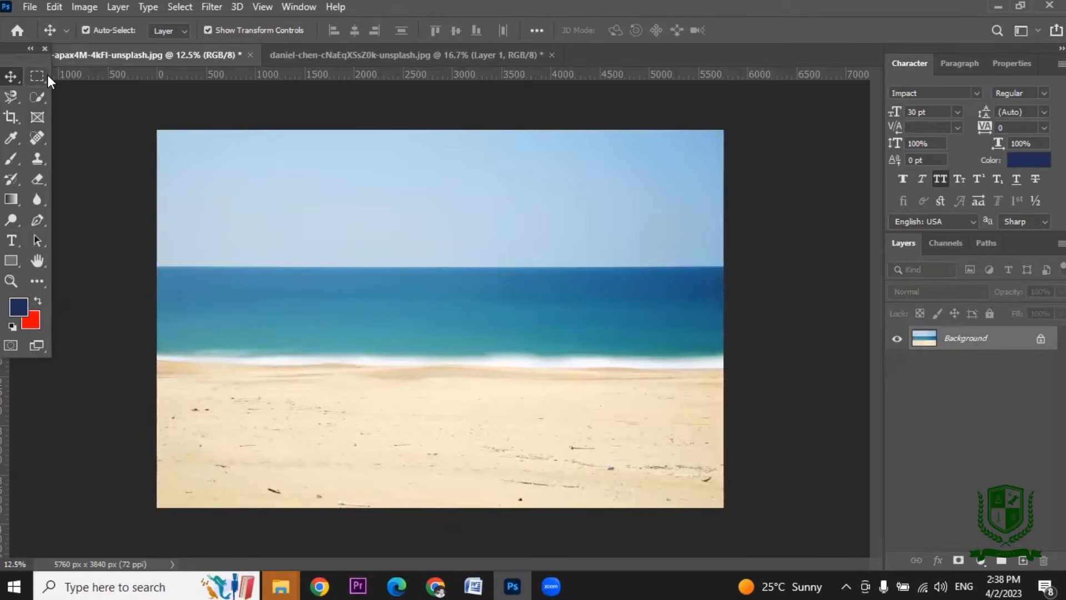
Draw trial rectangular marquee selections on the beach photo, ending with a wide rectangle across the sky that reaches just below the horizon.
click(48, 76)
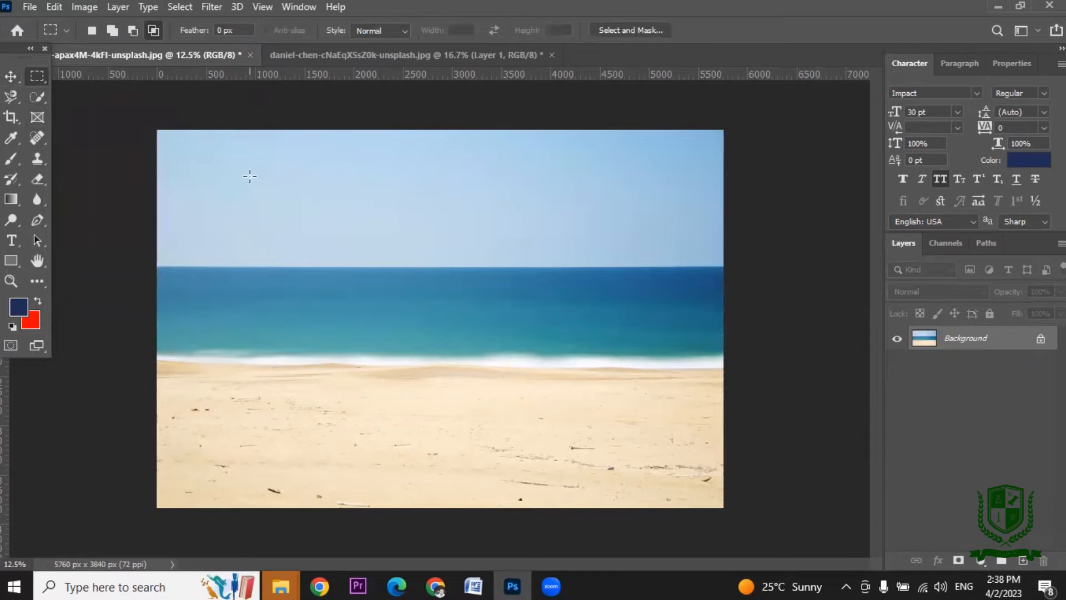
drag(249, 178, 543, 298)
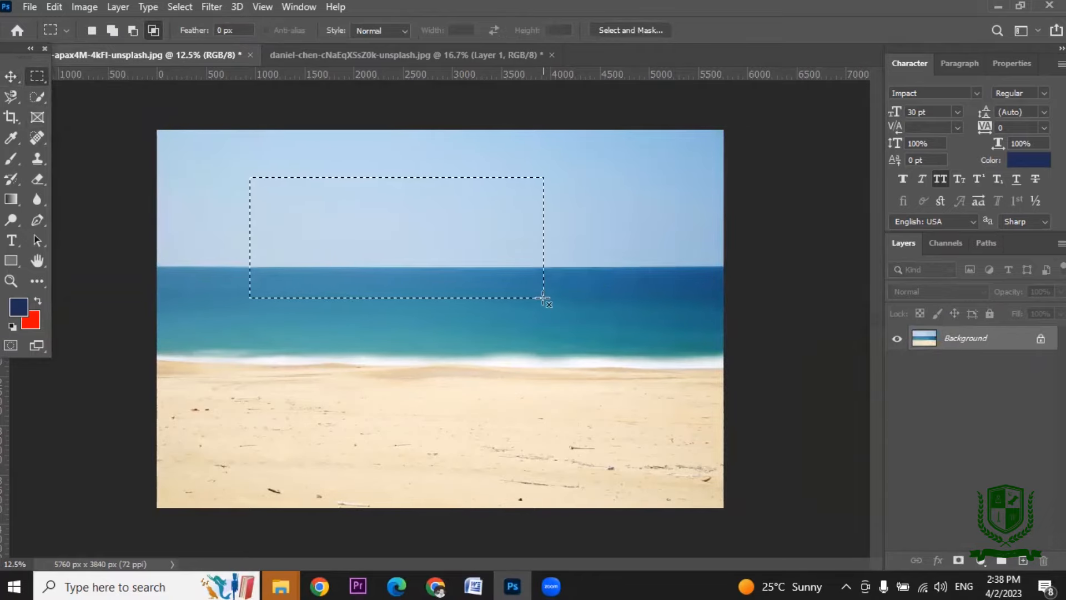
click(706, 330)
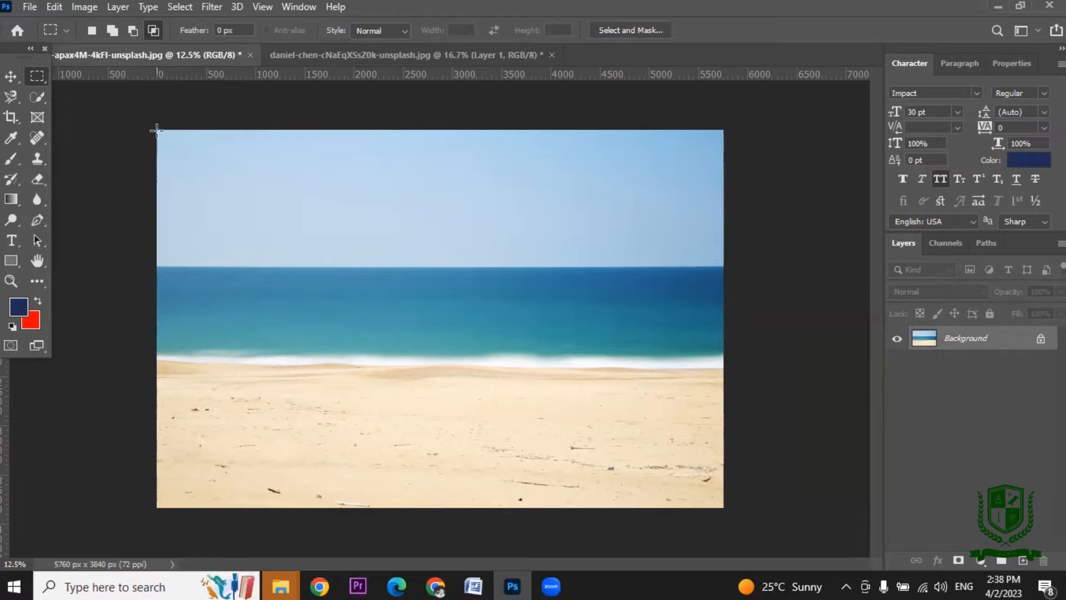
drag(156, 130, 500, 235)
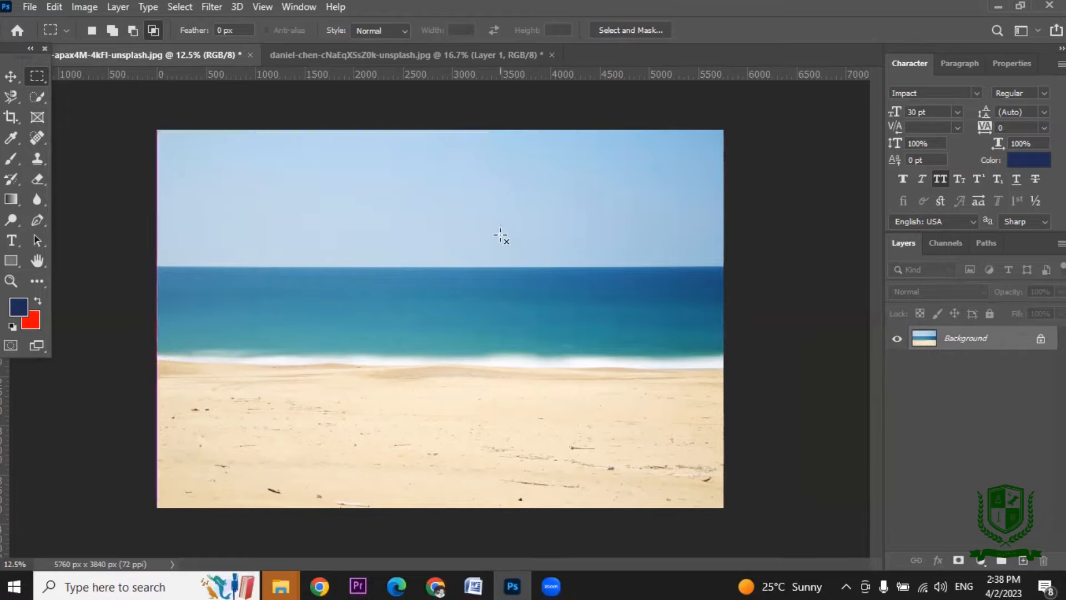
click(625, 248)
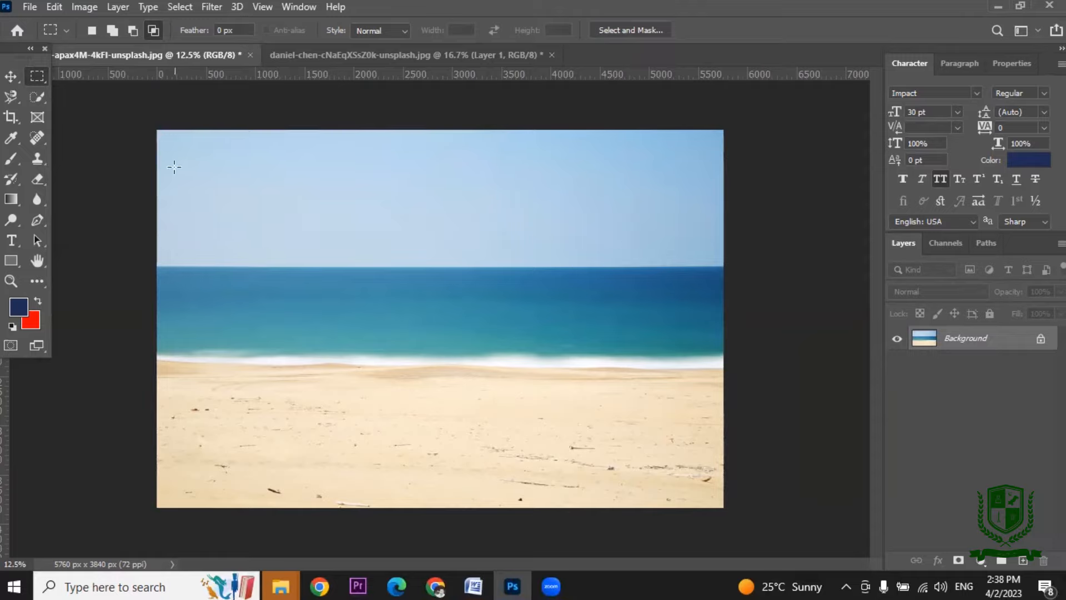
drag(174, 167, 555, 277)
click(554, 276)
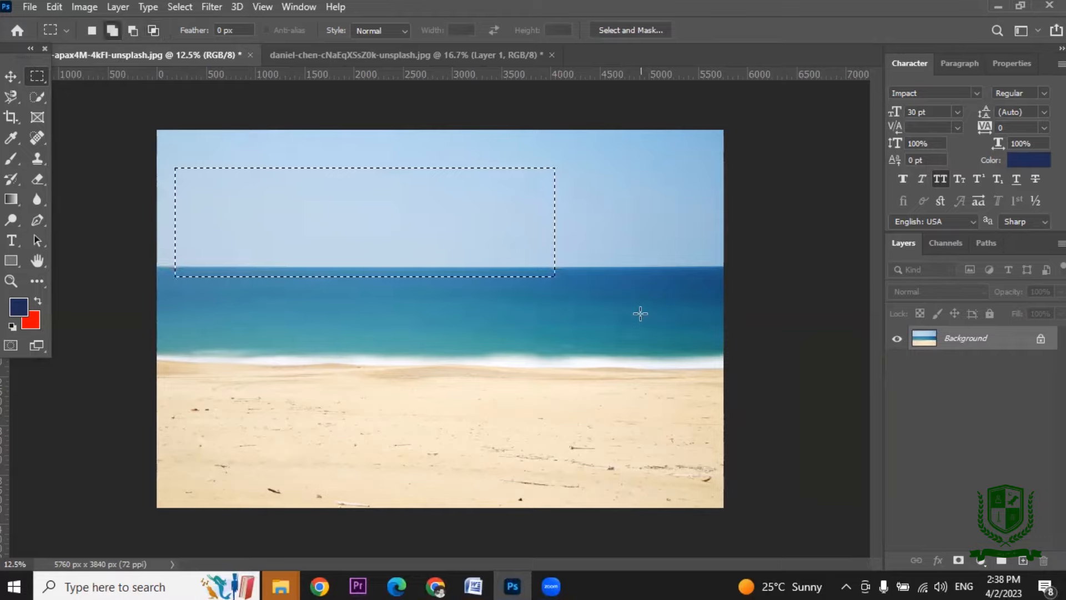
Try filling the selected rectangle with the red background colour, and try deleting its pixels with the Background layer unlocked.
key(ctrl+BackSpace)
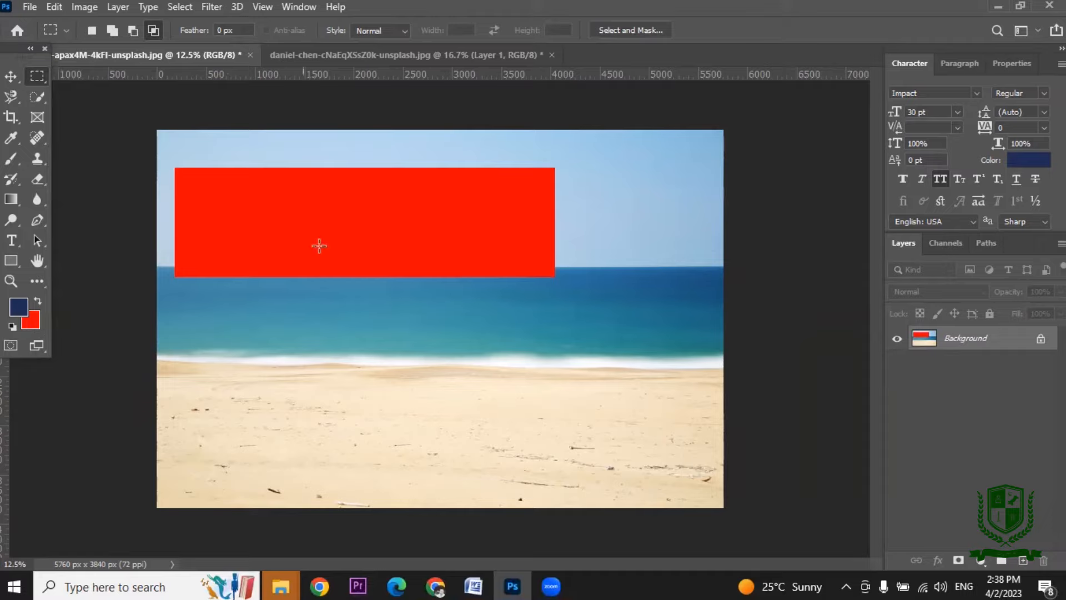
key(ctrl+z)
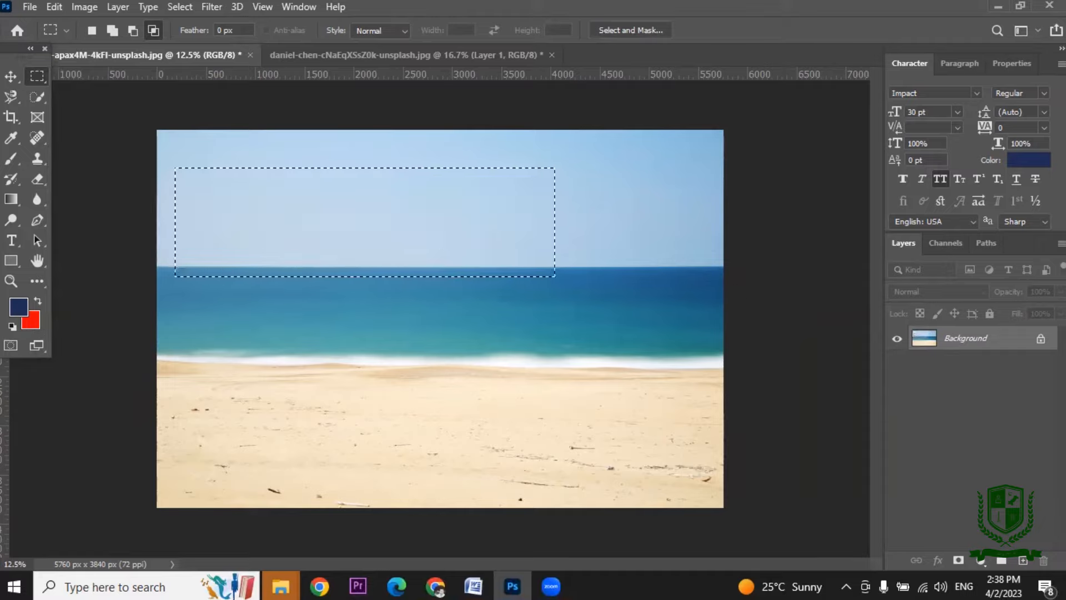
click(1042, 339)
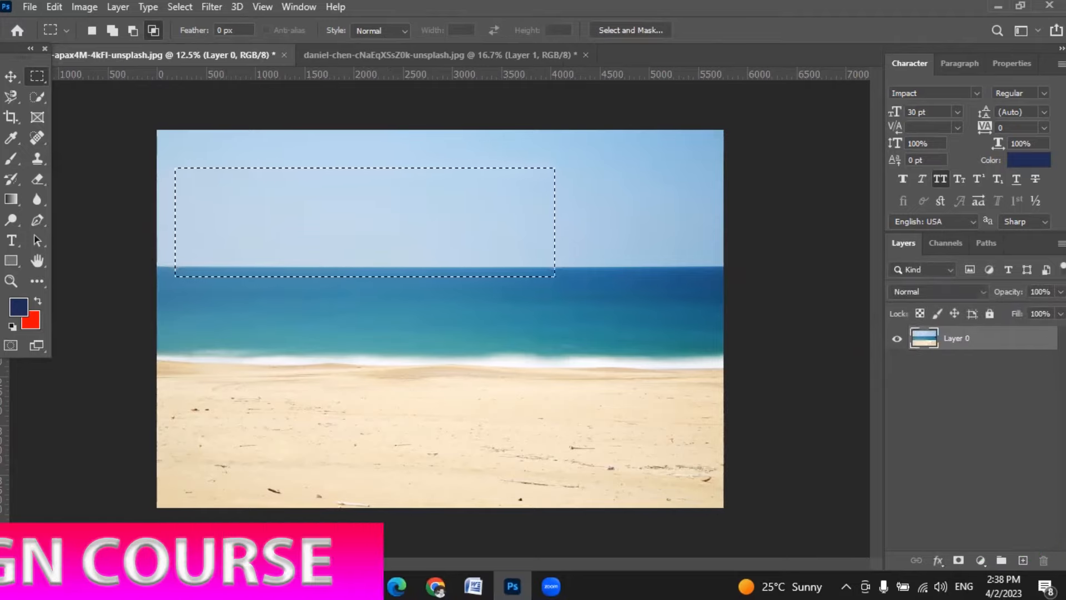
key(Delete)
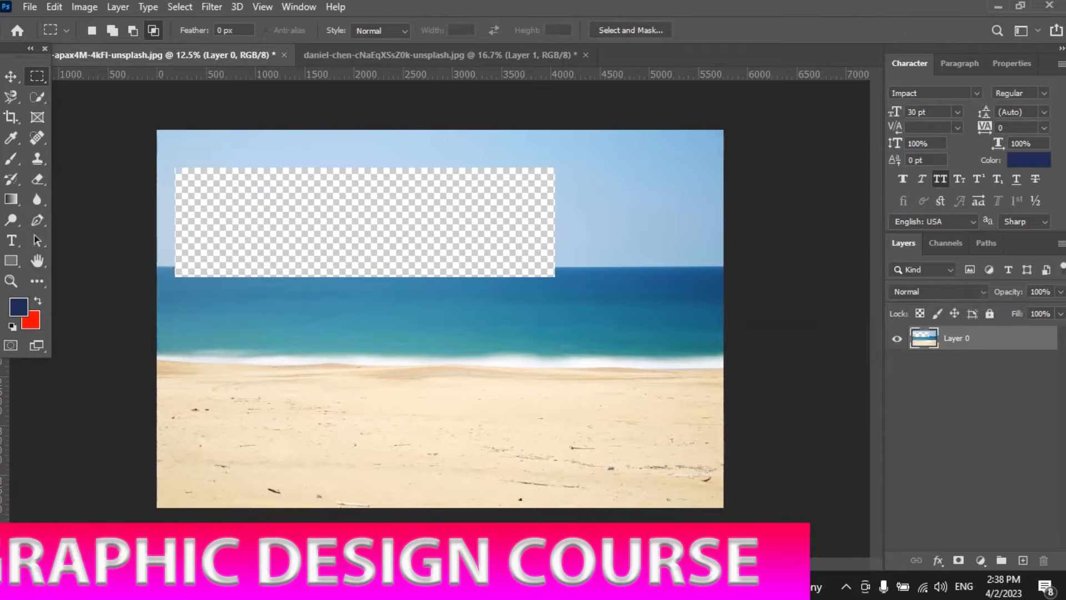
key(ctrl+z)
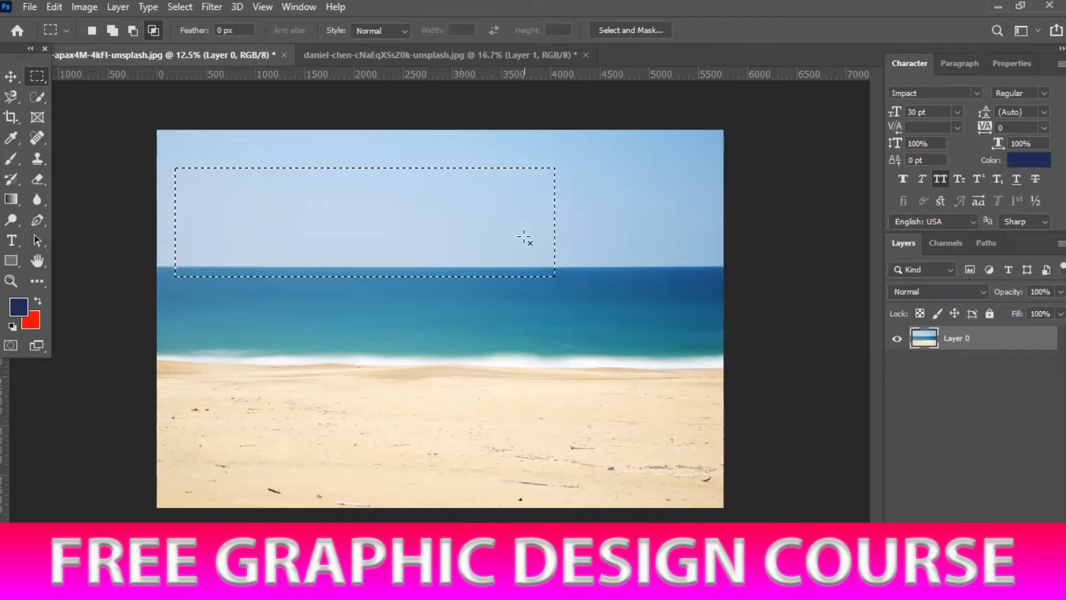
key(ctrl+z)
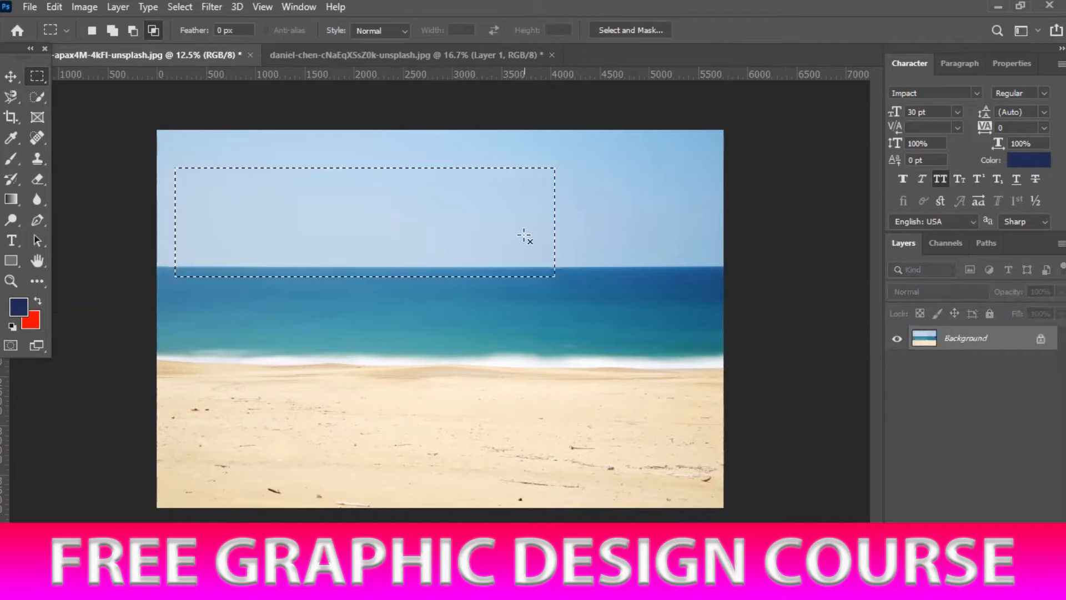
Paint the whole selected rectangle dark blue with the Brush tool and deselect it.
click(13, 154)
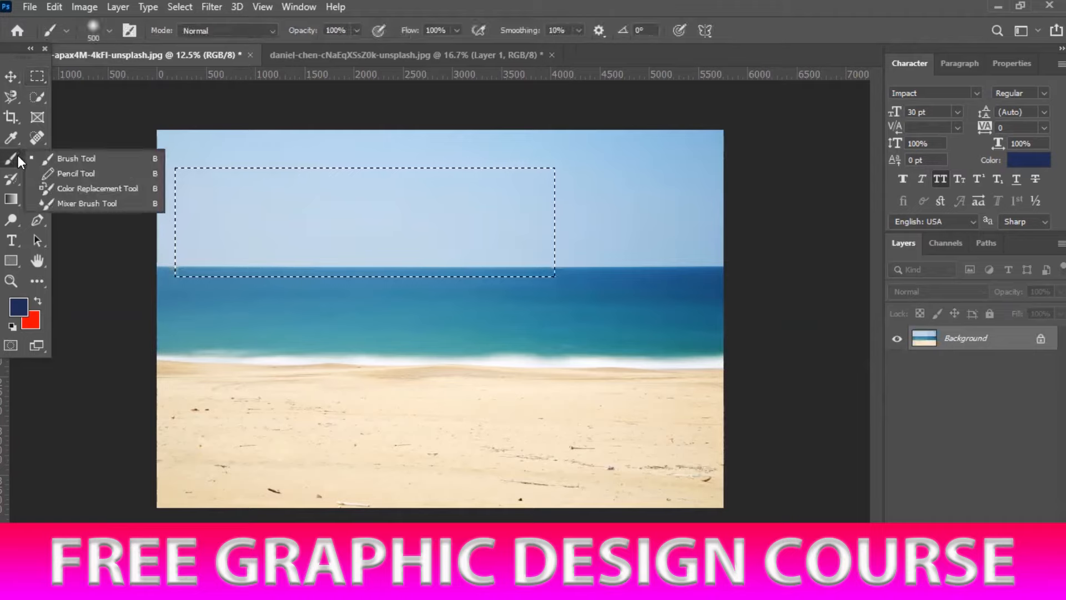
click(79, 154)
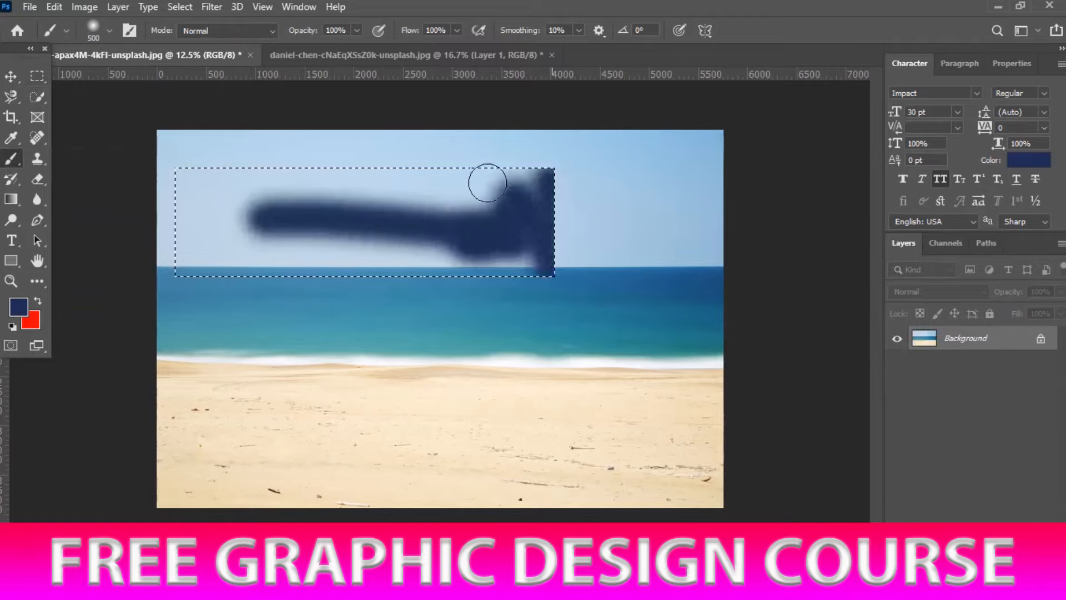
drag(180, 168, 182, 224)
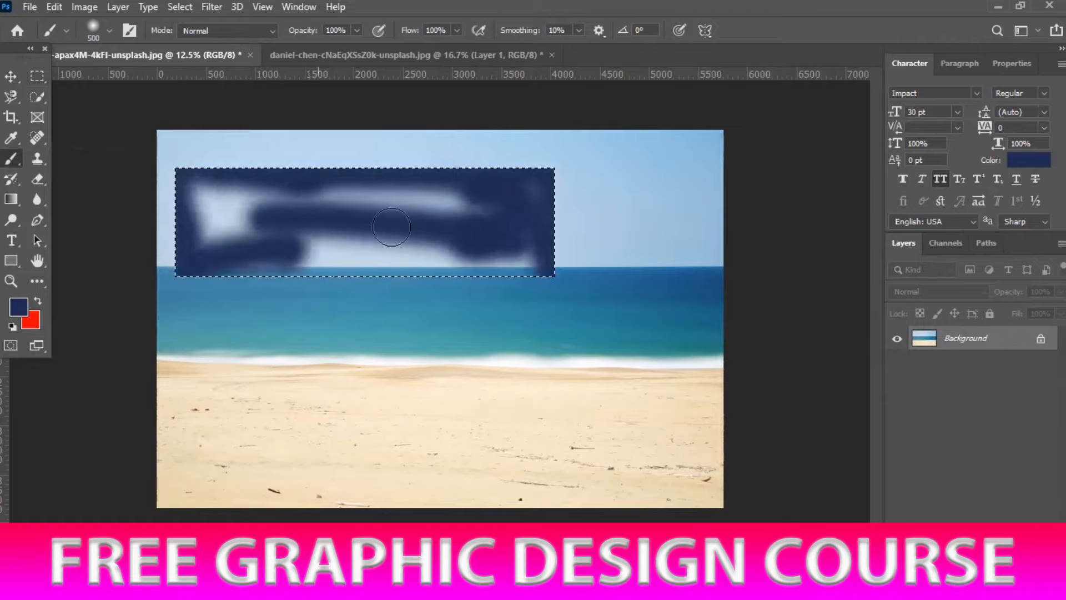
drag(530, 256, 344, 255)
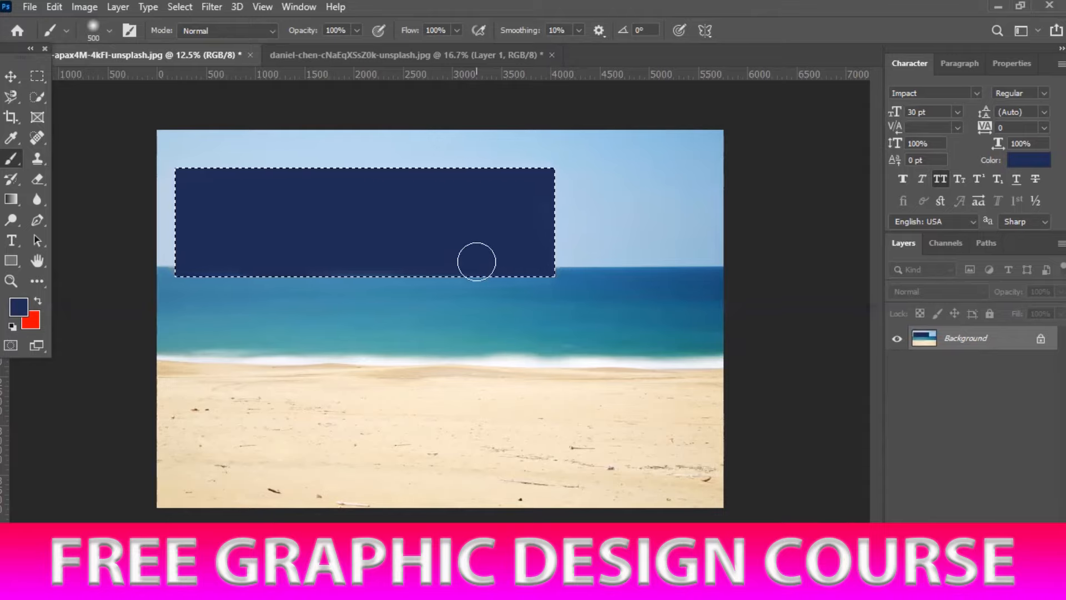
key(ctrl+d)
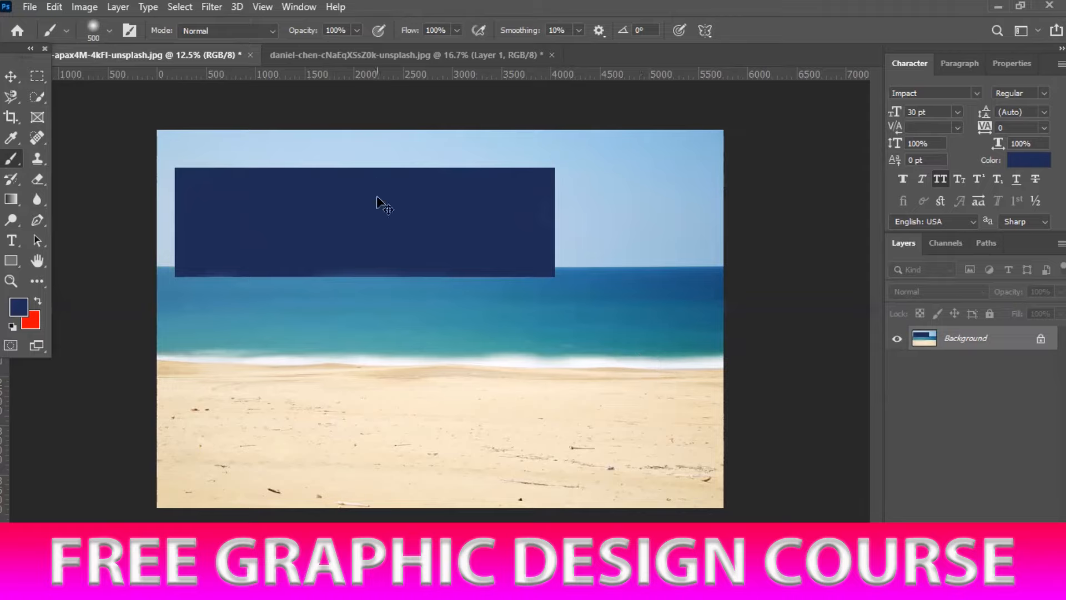
Undo the dark blue brush painting and clear the selection.
key(ctrl+shift+d)
key(ctrl+z)
key(ctrl+d)
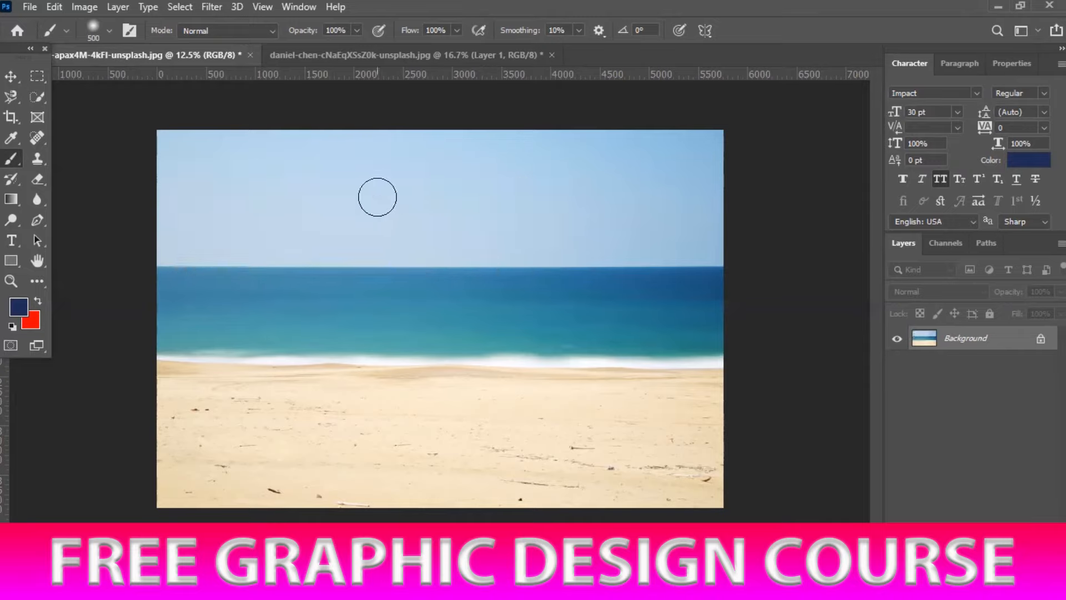
Try drawing pairs of separate rectangular marquees across the sky and sea in Intersect with selection mode.
click(45, 77)
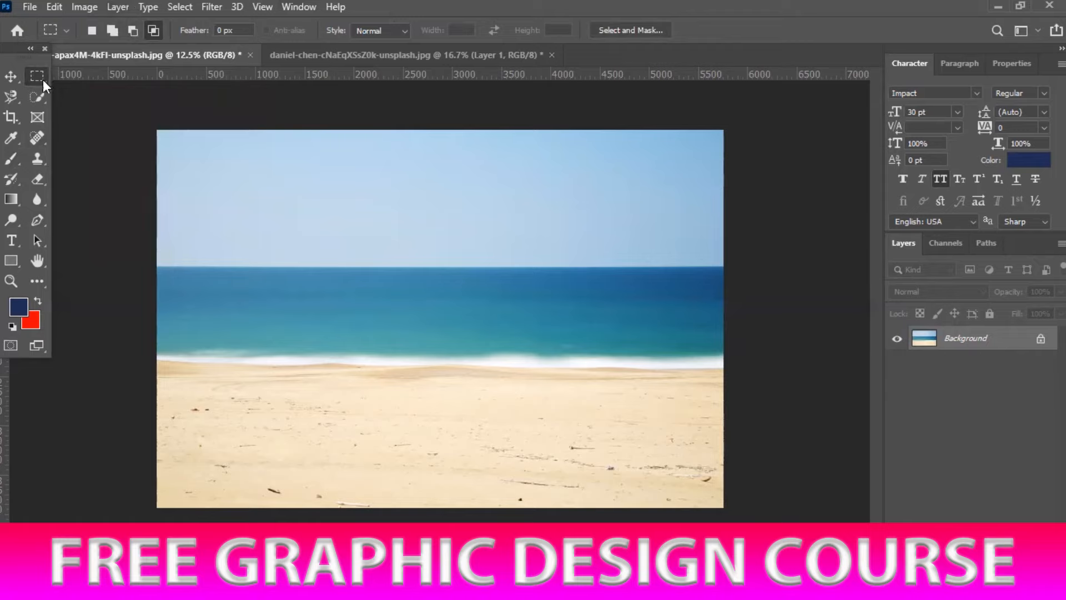
drag(238, 163, 384, 279)
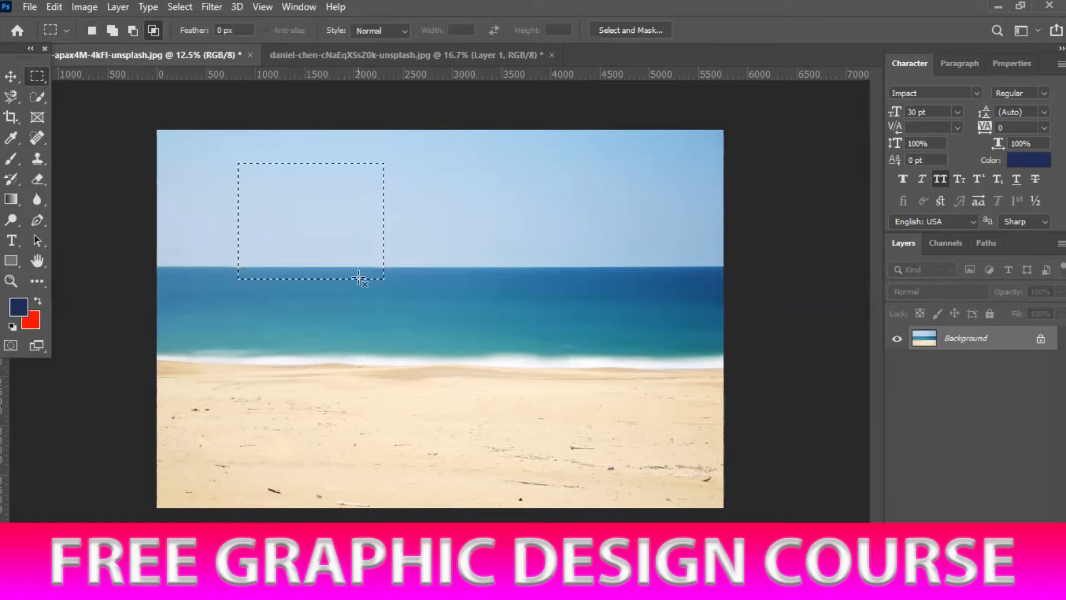
drag(445, 241, 571, 380)
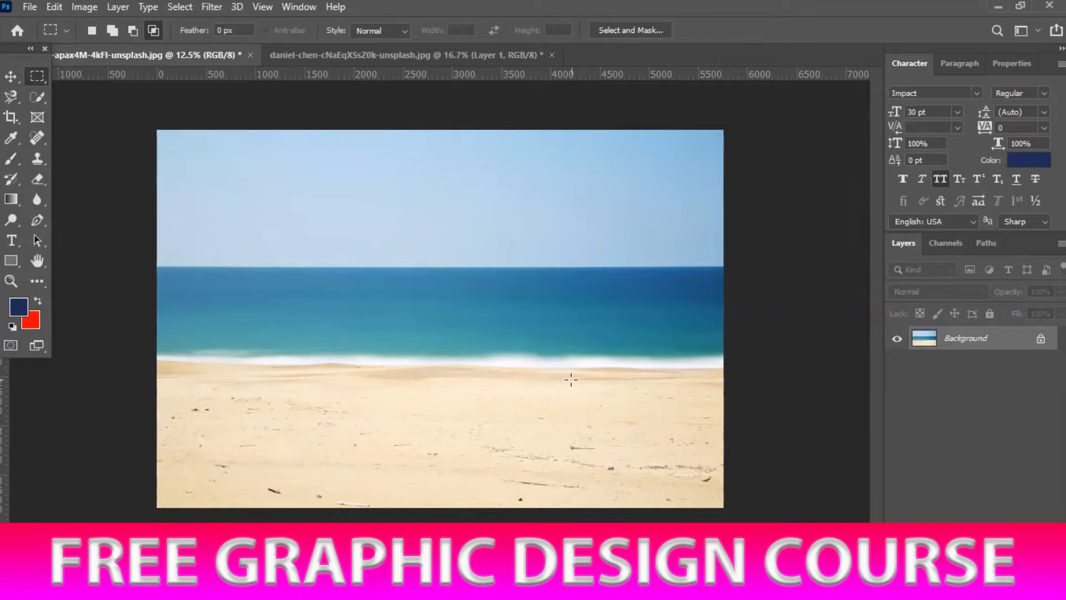
drag(228, 209, 358, 296)
drag(440, 201, 587, 340)
drag(217, 231, 336, 338)
drag(466, 254, 579, 367)
In New selection mode, draw a rectangle over the sky and replace it with one right of centre from the sky down to the sand.
click(93, 31)
drag(216, 163, 348, 304)
drag(411, 247, 568, 410)
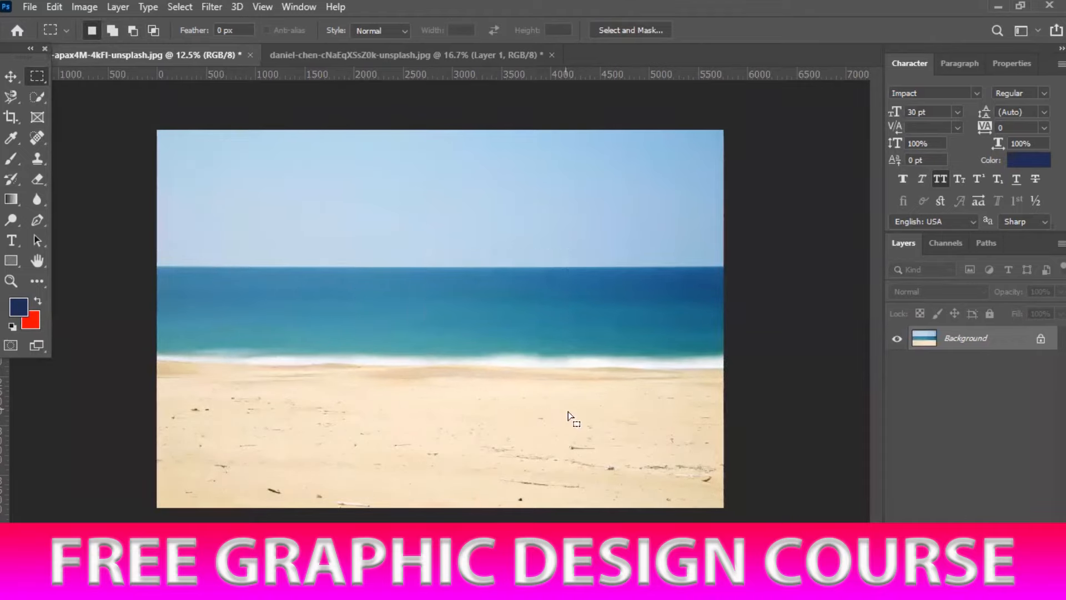
Add four overlapping rectangles over the sky and upper sea to the existing selection in Add to selection mode.
click(115, 27)
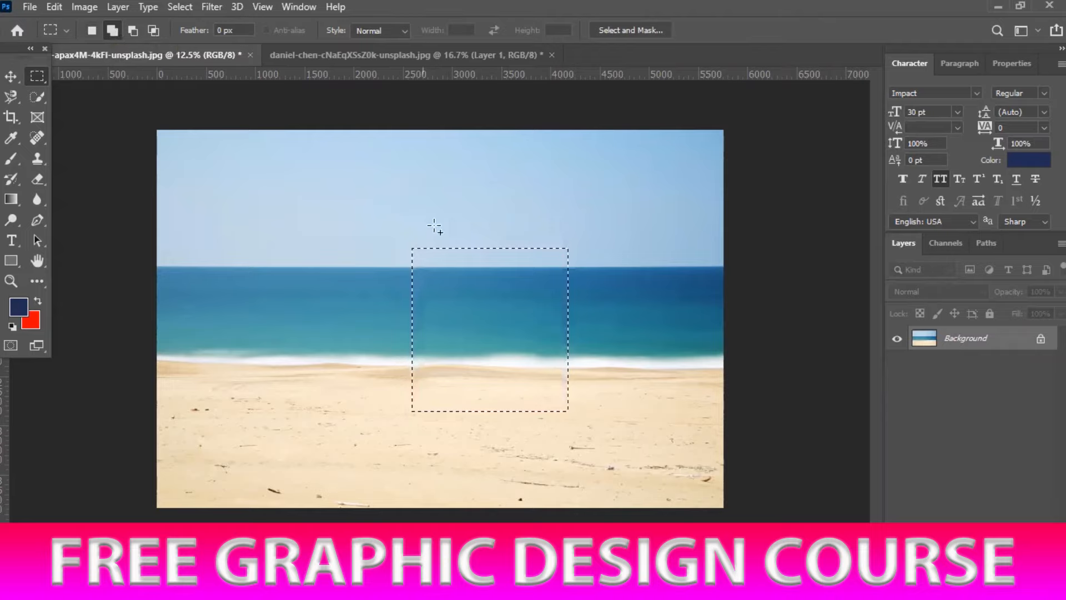
drag(380, 203, 492, 303)
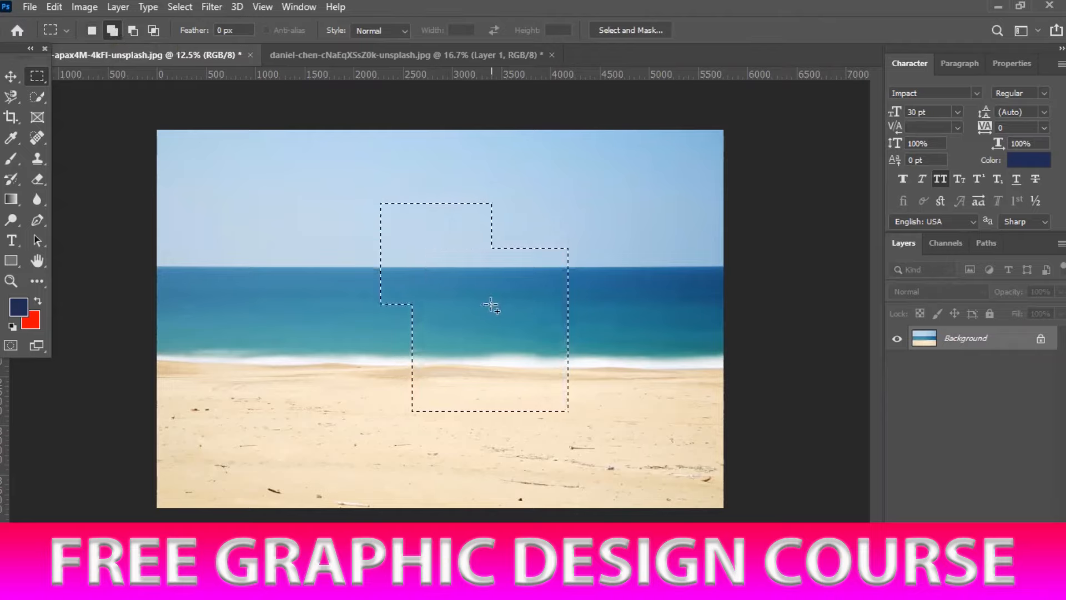
drag(278, 190, 439, 284)
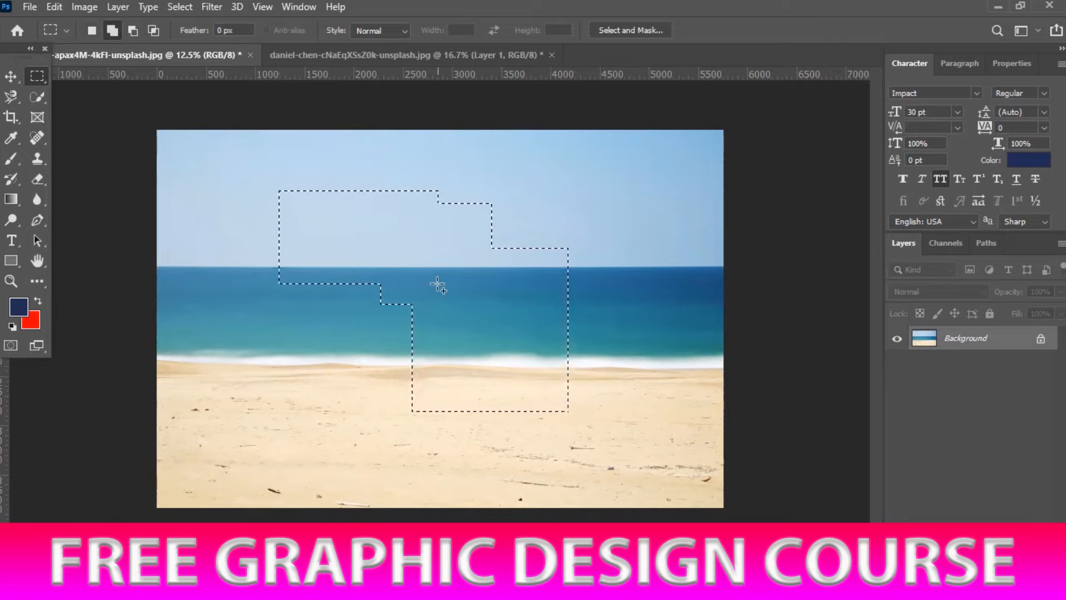
drag(474, 169, 595, 270)
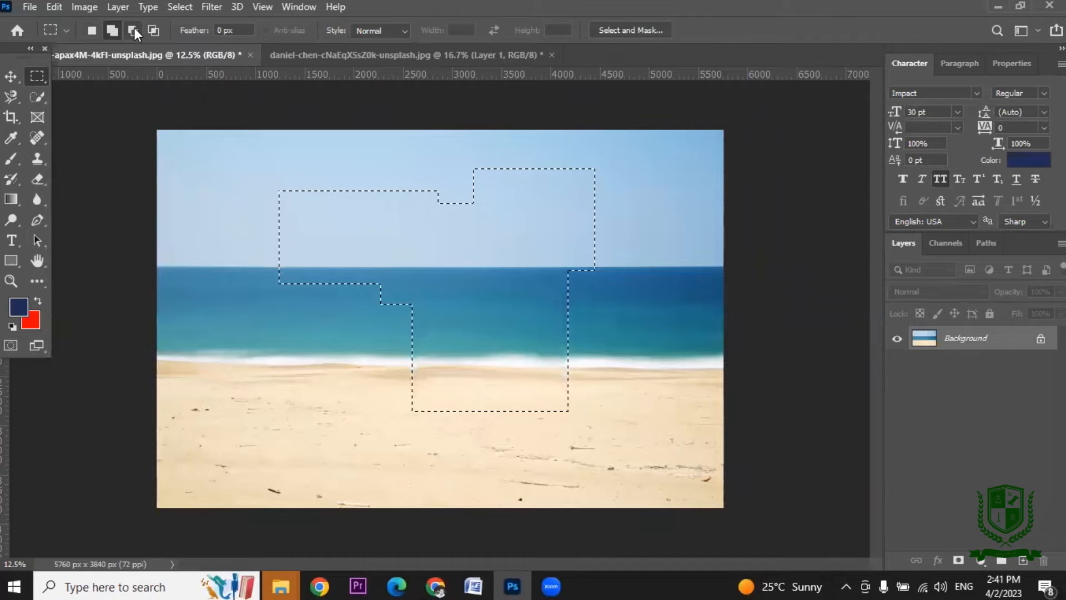
drag(253, 165, 365, 254)
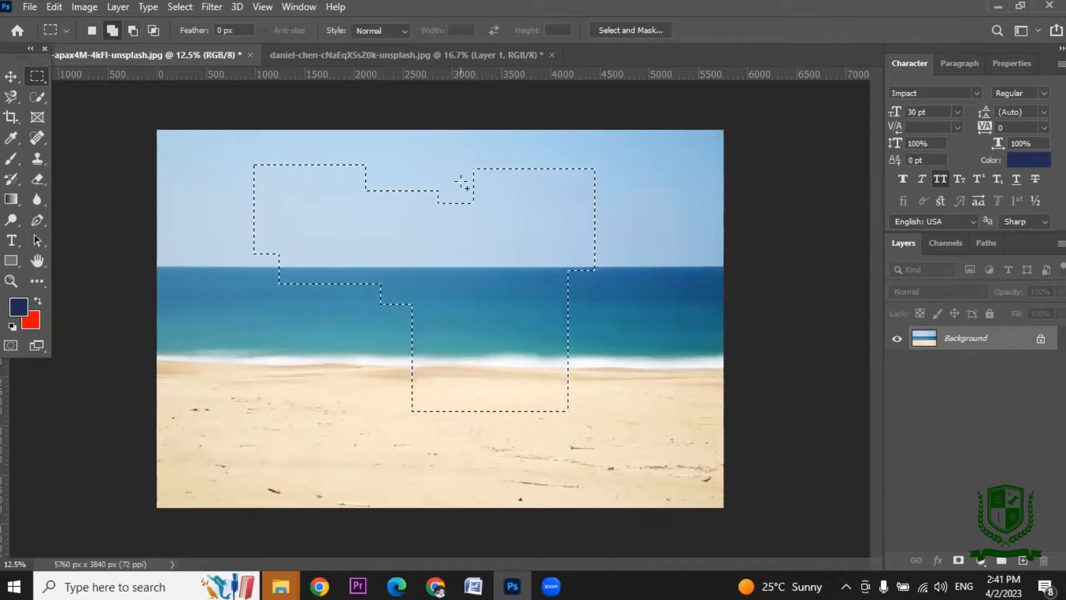
Cut the combined selection down to one small block at the horizon by subtracting six rectangles in Subtract from selection mode.
click(135, 31)
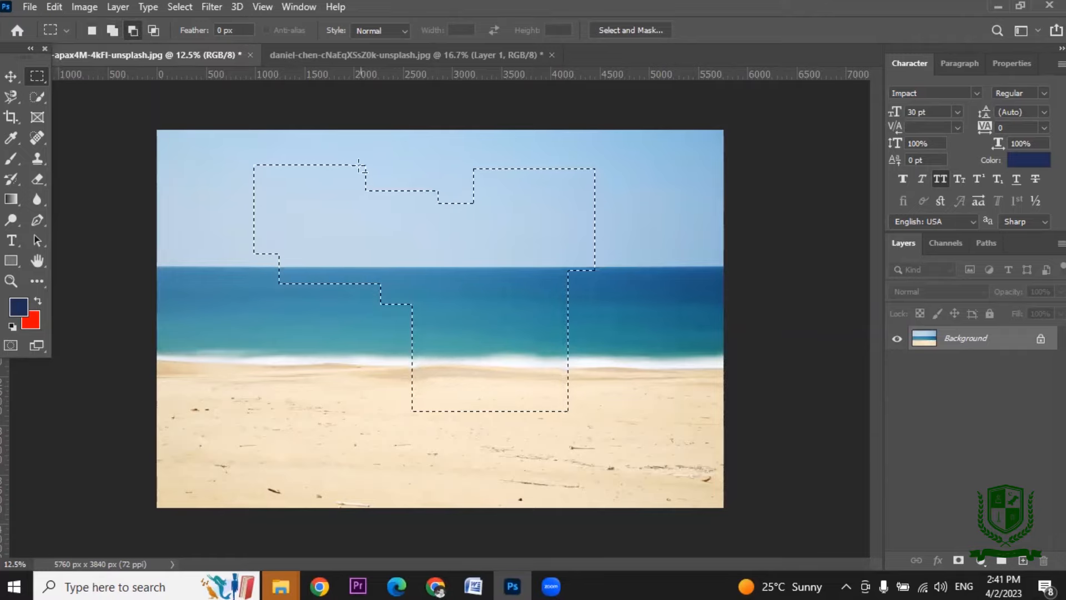
drag(239, 156, 411, 303)
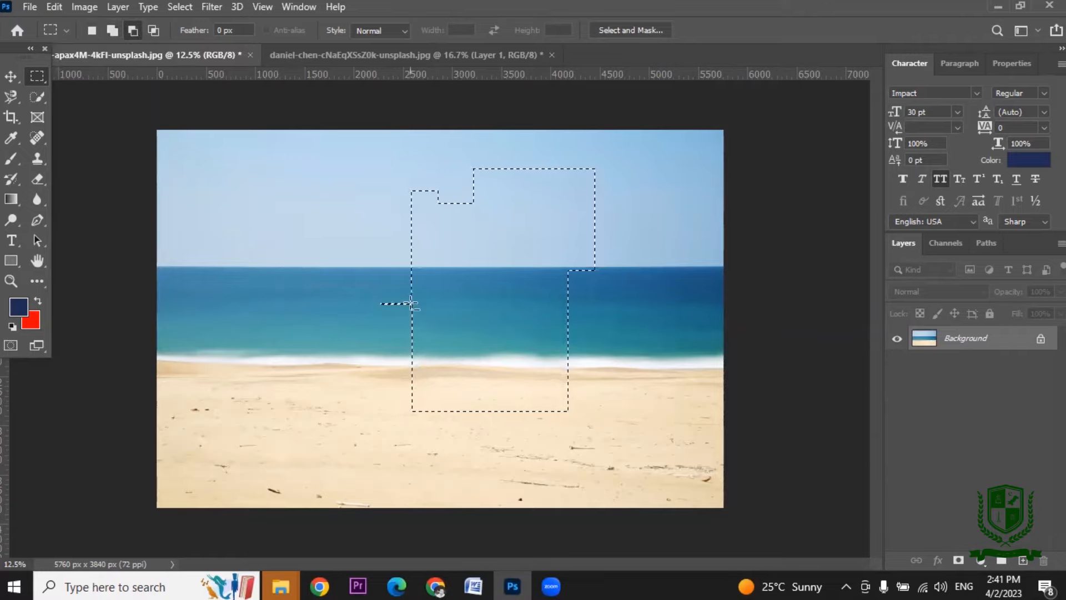
drag(383, 157, 466, 241)
drag(464, 153, 617, 219)
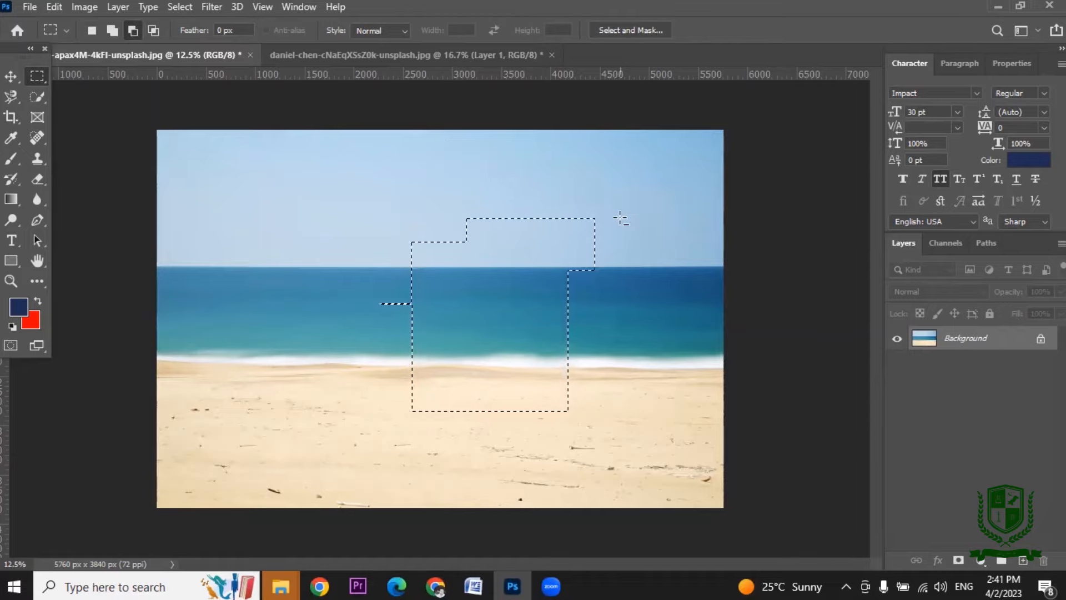
drag(349, 224, 461, 338)
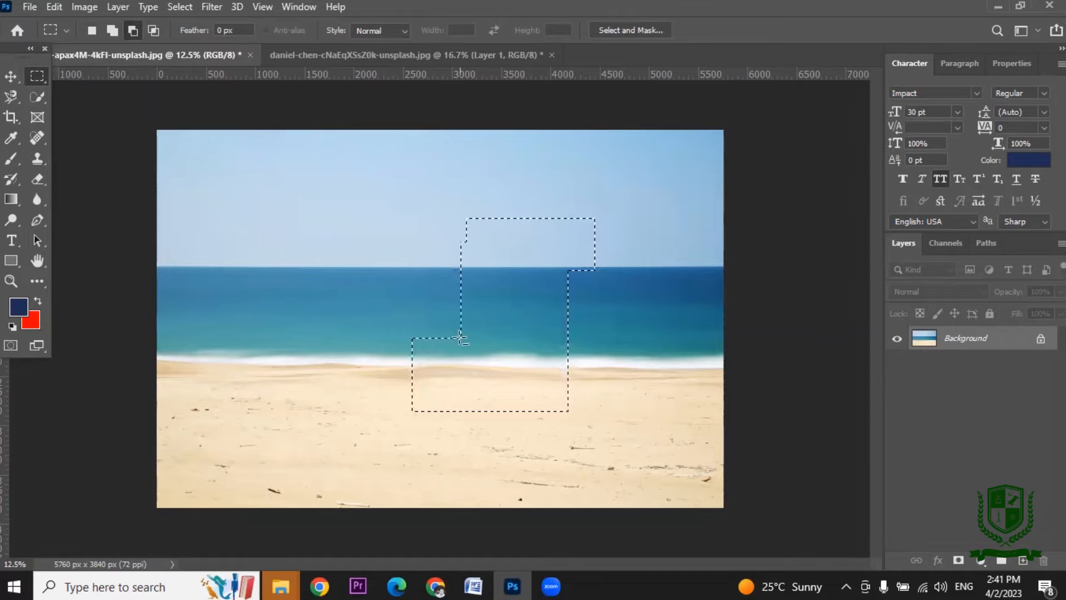
drag(428, 282, 576, 477)
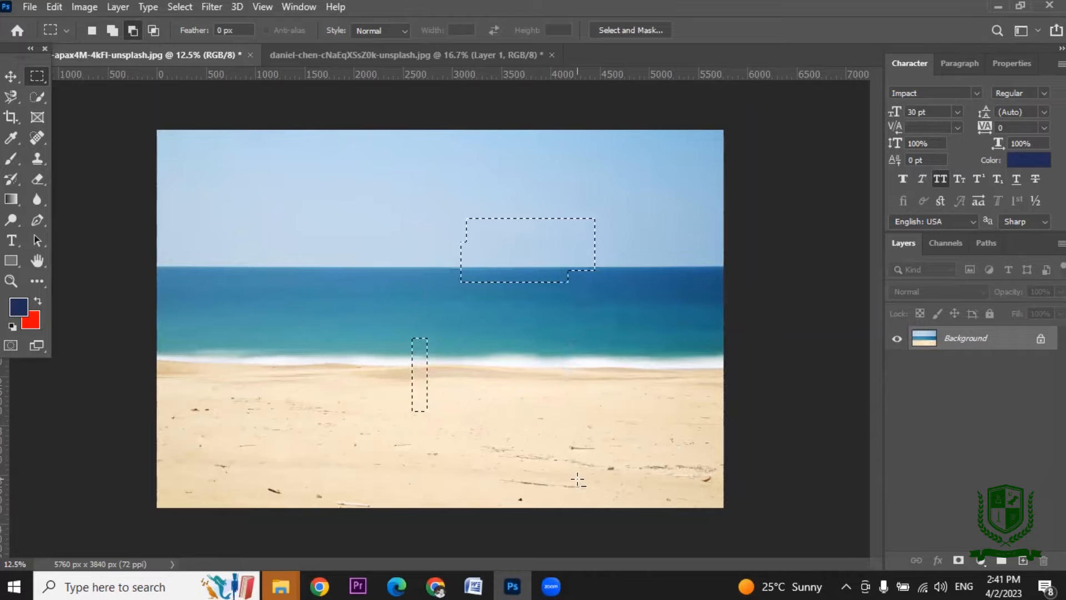
drag(392, 274, 478, 418)
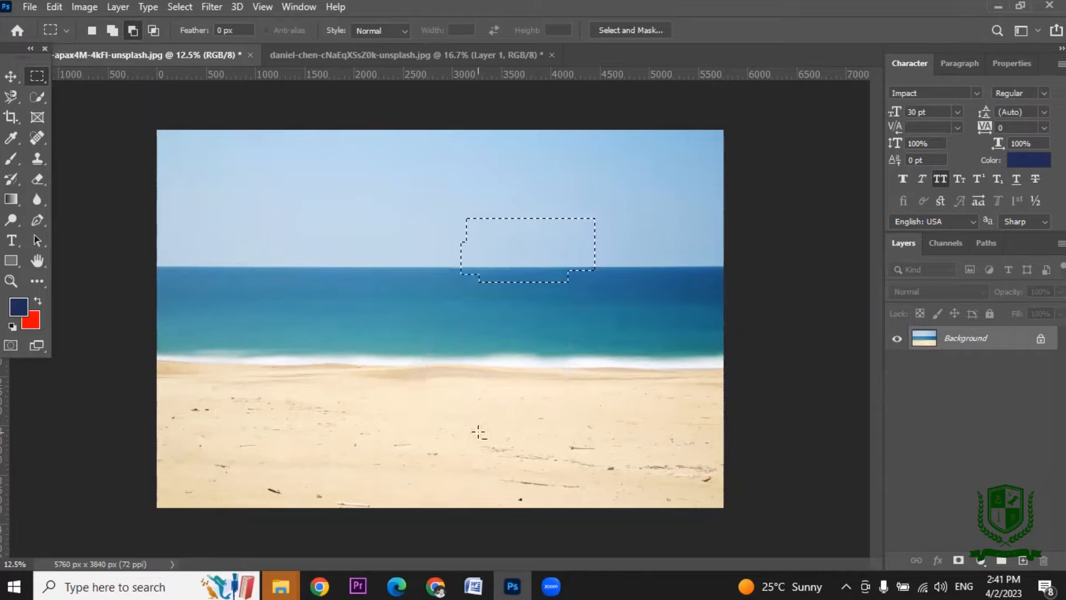
Clear the remaining horizon selection by subtracting three more rectangles over it in Subtract from selection mode.
drag(478, 175, 593, 302)
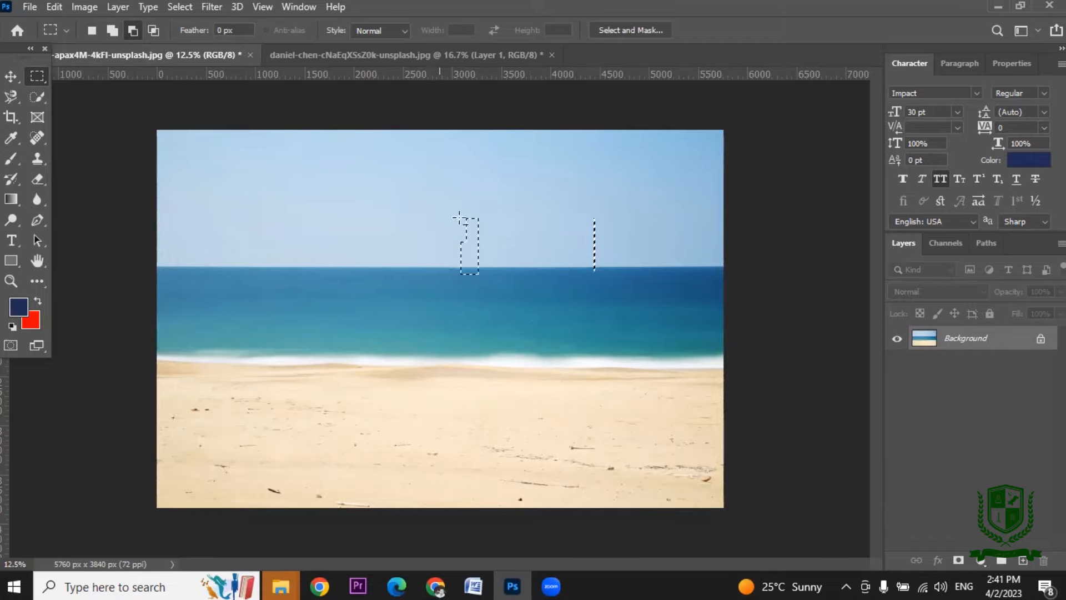
drag(447, 207, 528, 312)
drag(589, 179, 614, 293)
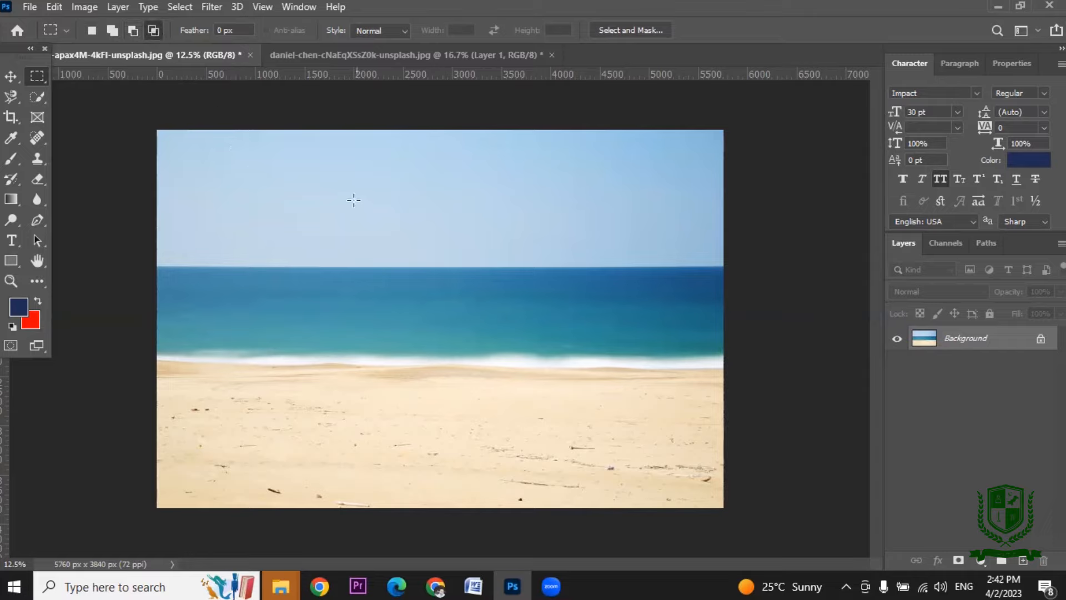
In Intersect with selection mode, draw two overlapping tall rectangles from the sky to the sand, and deselect the resulting strip.
drag(352, 200, 432, 437)
drag(415, 175, 522, 447)
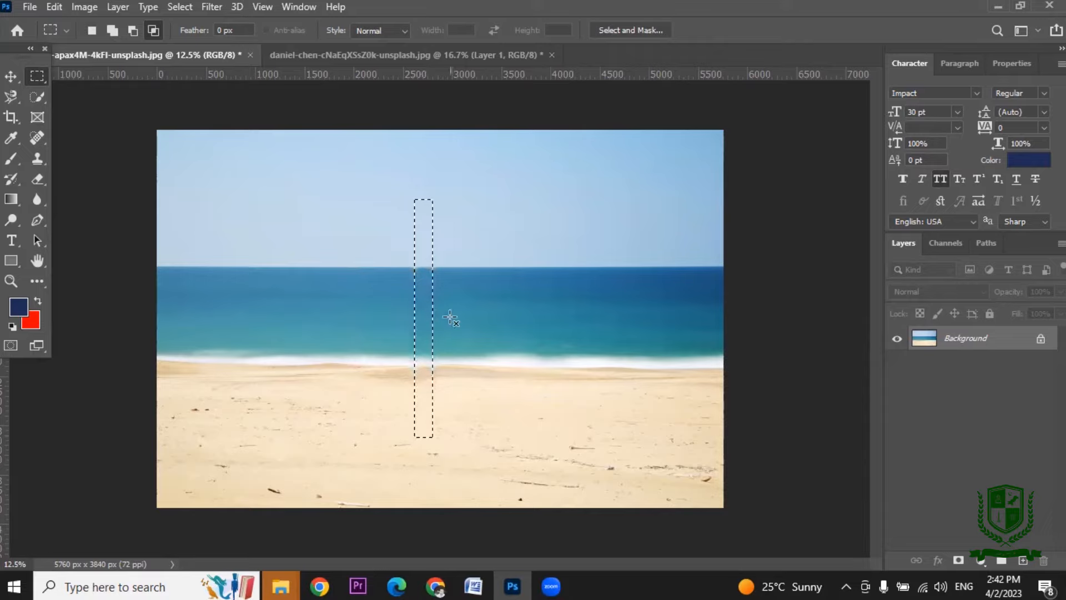
key(ctrl+d)
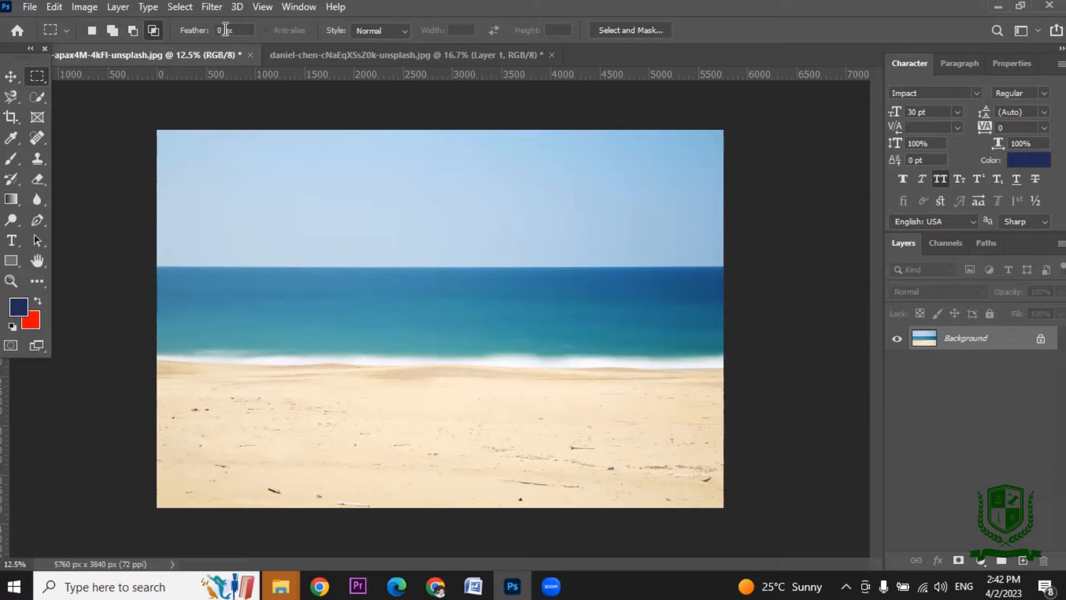
Draw a rectangular marquee with 0 px feather left of centre, from the sky down to just above the surf.
right_click(31, 79)
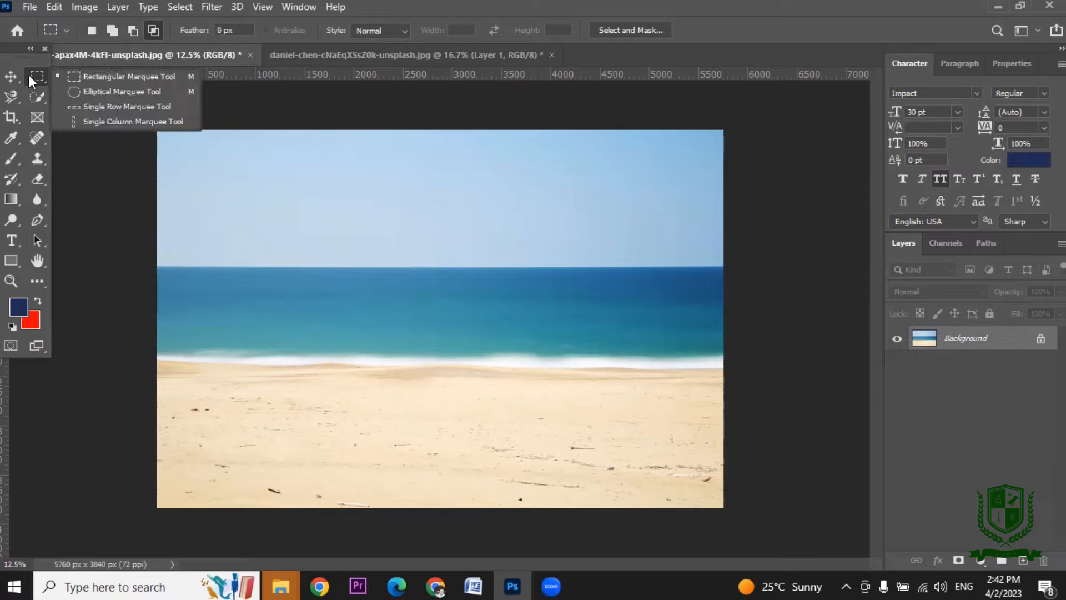
click(102, 81)
drag(264, 165, 443, 346)
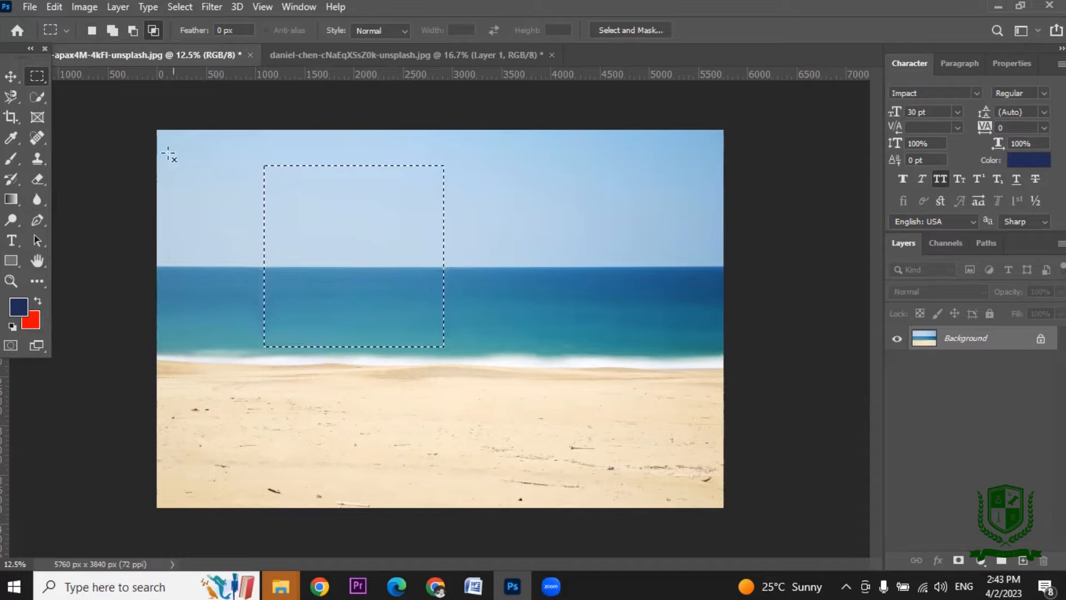
Paint the inside of the rectangular selection solid navy with the 500 px Brush tool.
click(11, 159)
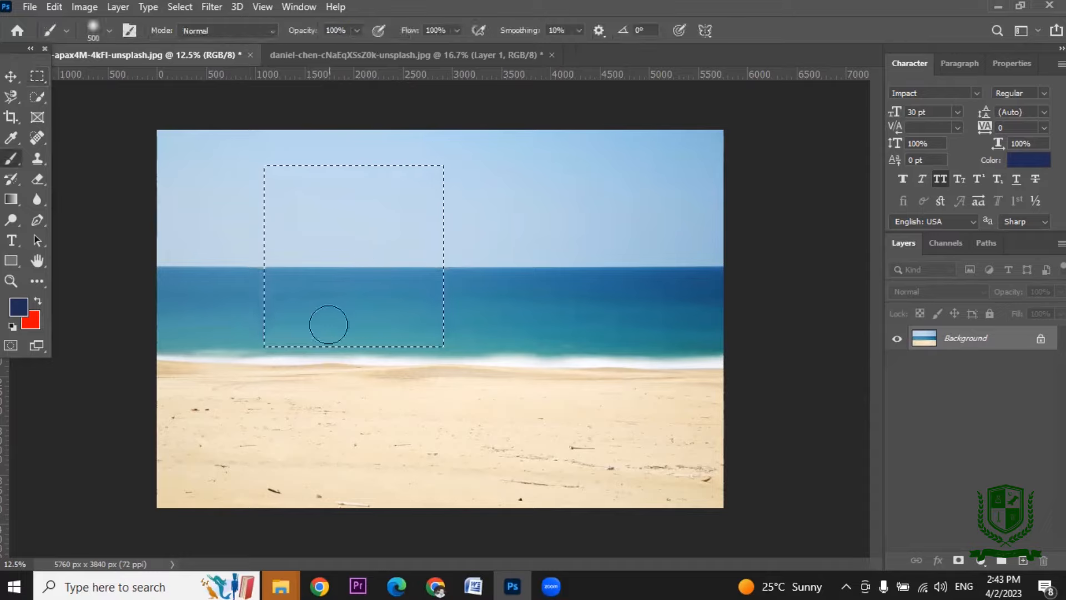
mouse_move(328, 324)
mouse_down()
mouse_move(431, 348)
mouse_move(404, 200)
mouse_move(333, 229)
mouse_up()
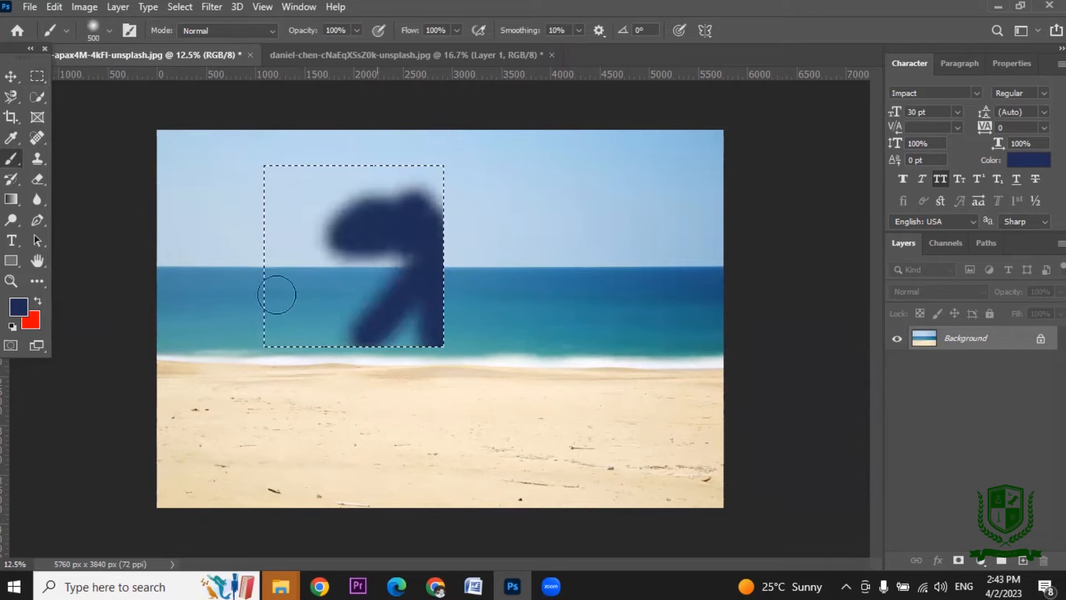
mouse_move(276, 295)
mouse_down()
mouse_move(282, 273)
mouse_move(370, 238)
mouse_move(399, 288)
mouse_move(436, 284)
mouse_move(393, 291)
mouse_move(280, 236)
mouse_move(339, 214)
mouse_up()
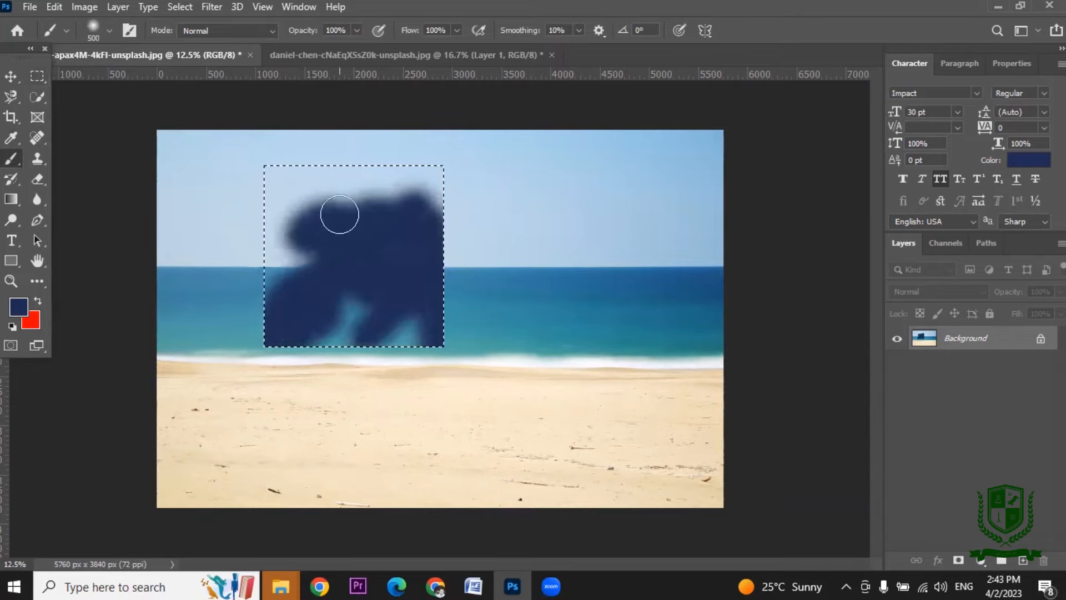
drag(294, 351, 464, 119)
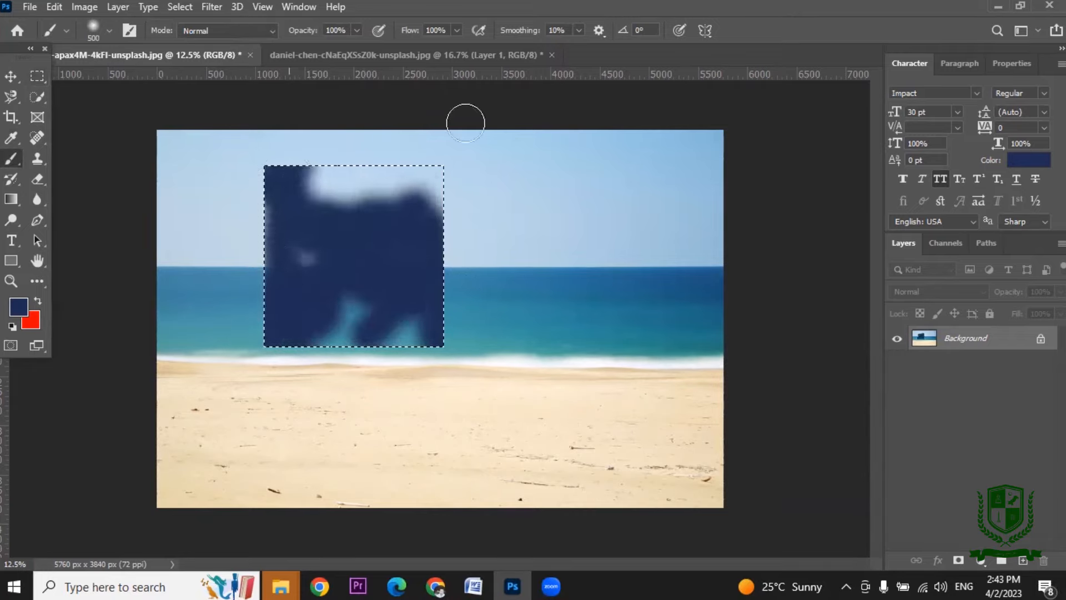
drag(594, 221, 483, 310)
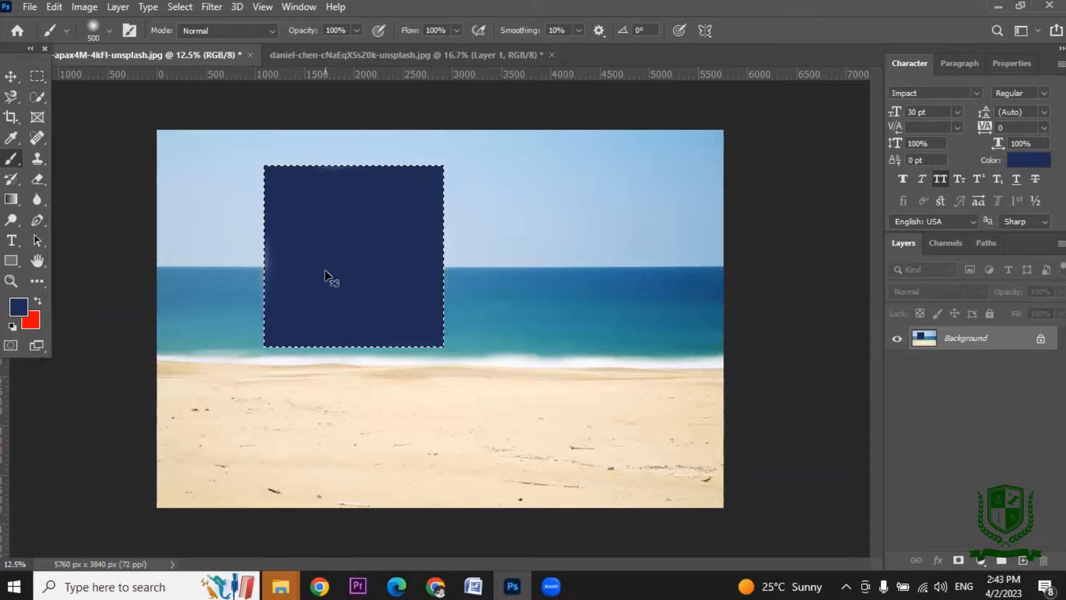
Undo the navy paint and the rectangular marquee, and clear the restored strip selection.
key(ctrl+z)
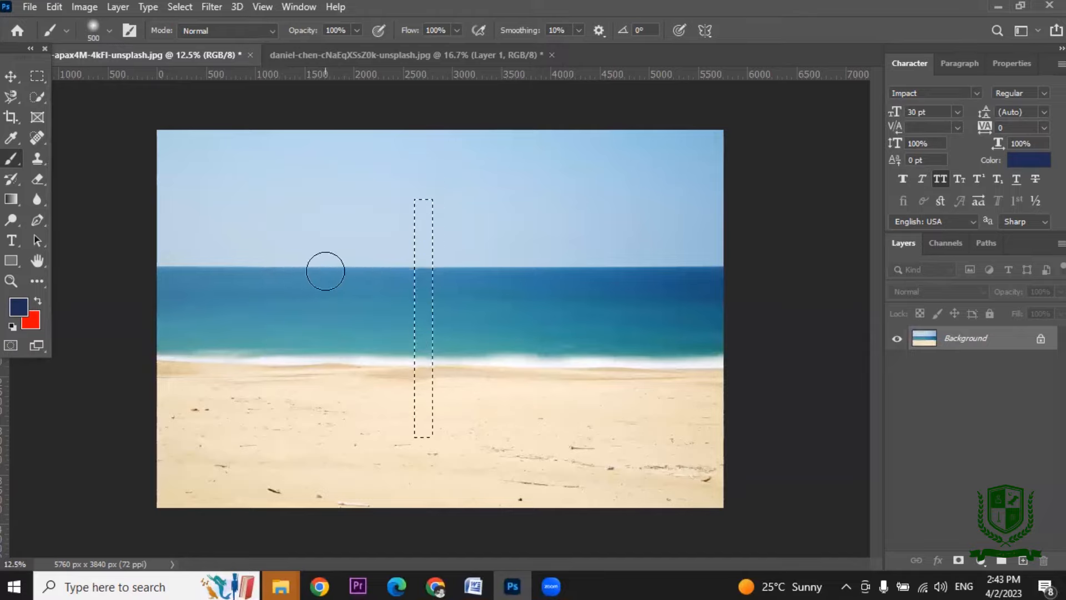
key(ctrl+d)
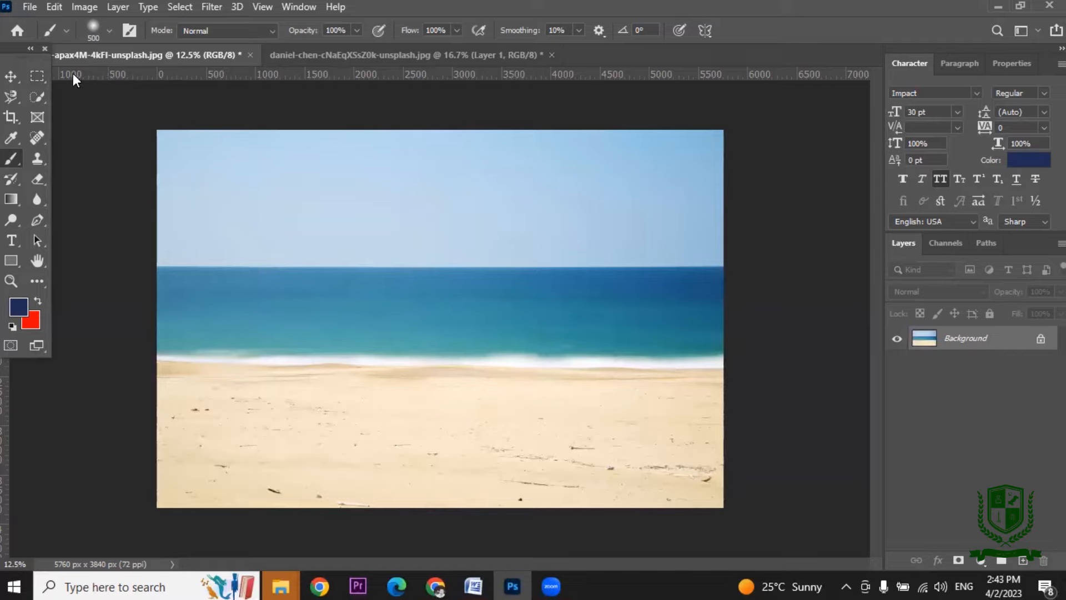
Set the Rectangular Marquee tool's feather to 30 px.
click(42, 75)
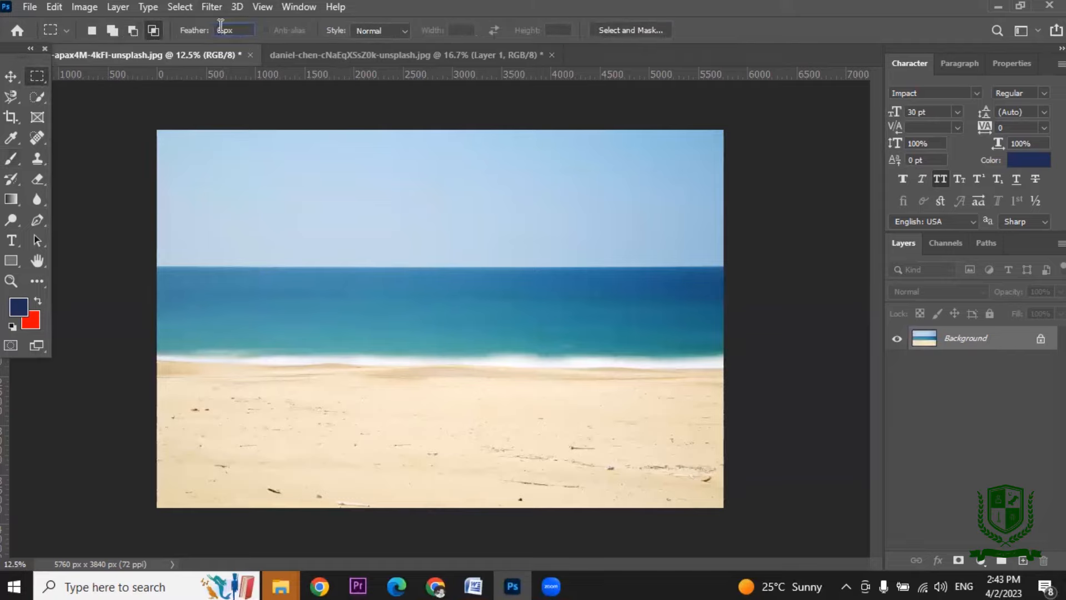
key(BackSpace)
click(37, 75)
right_click(37, 74)
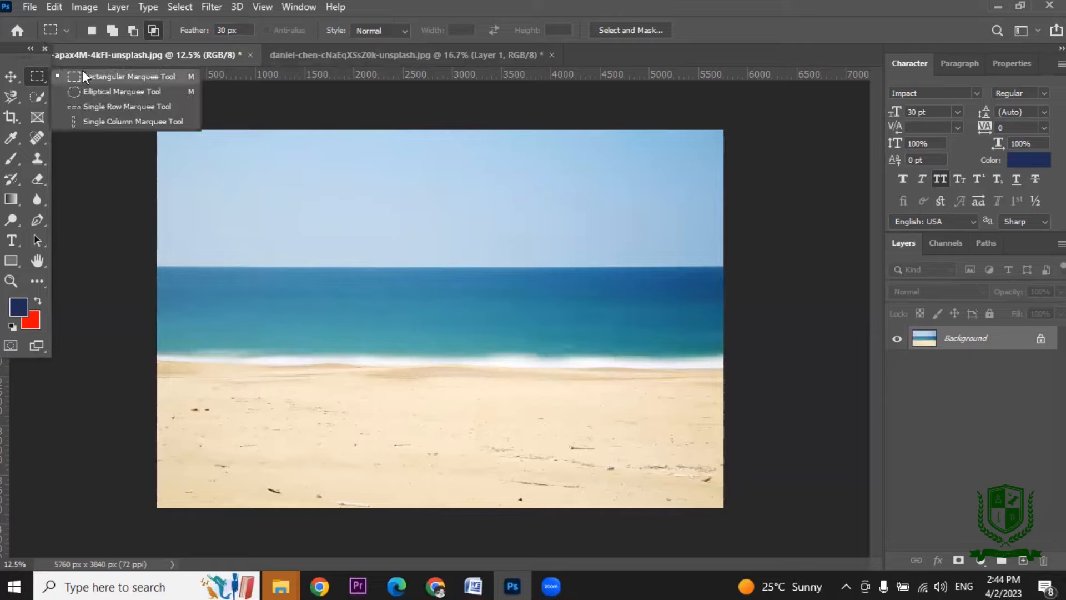
click(42, 81)
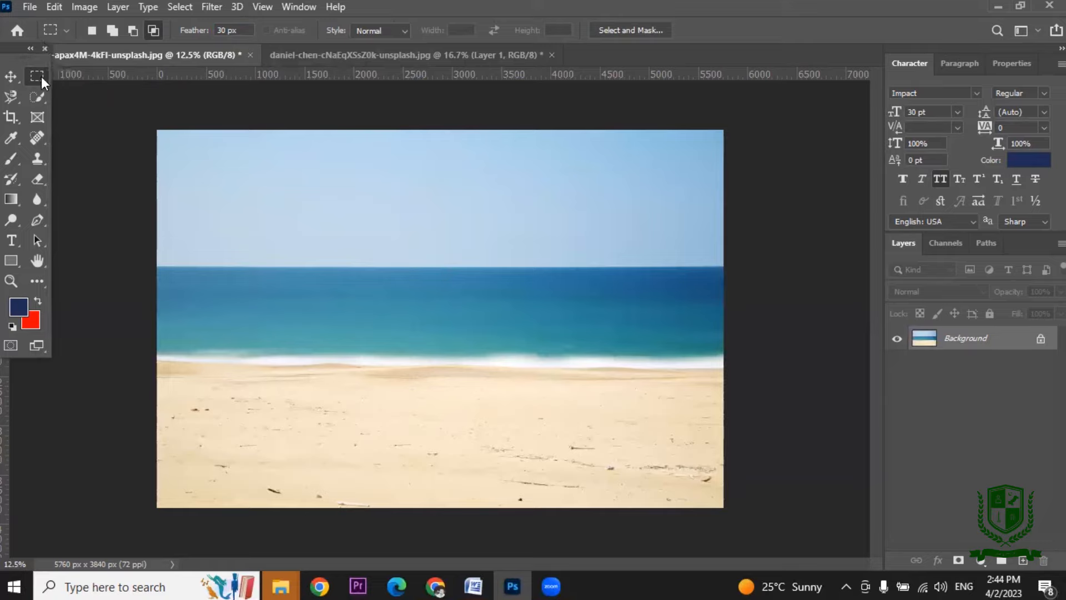
right_click(42, 80)
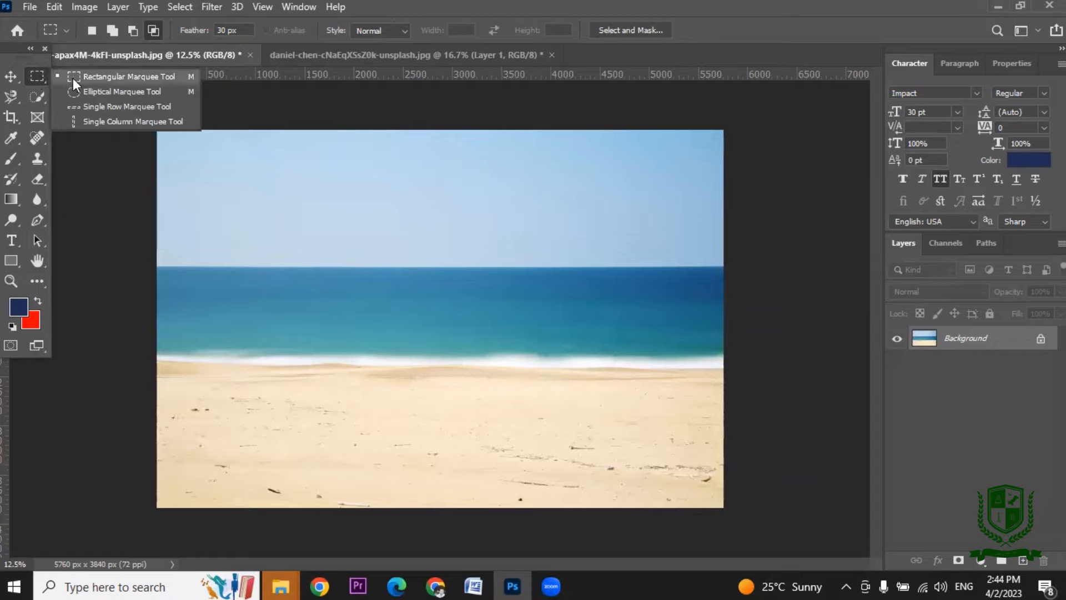
click(97, 75)
drag(331, 182, 519, 430)
click(506, 363)
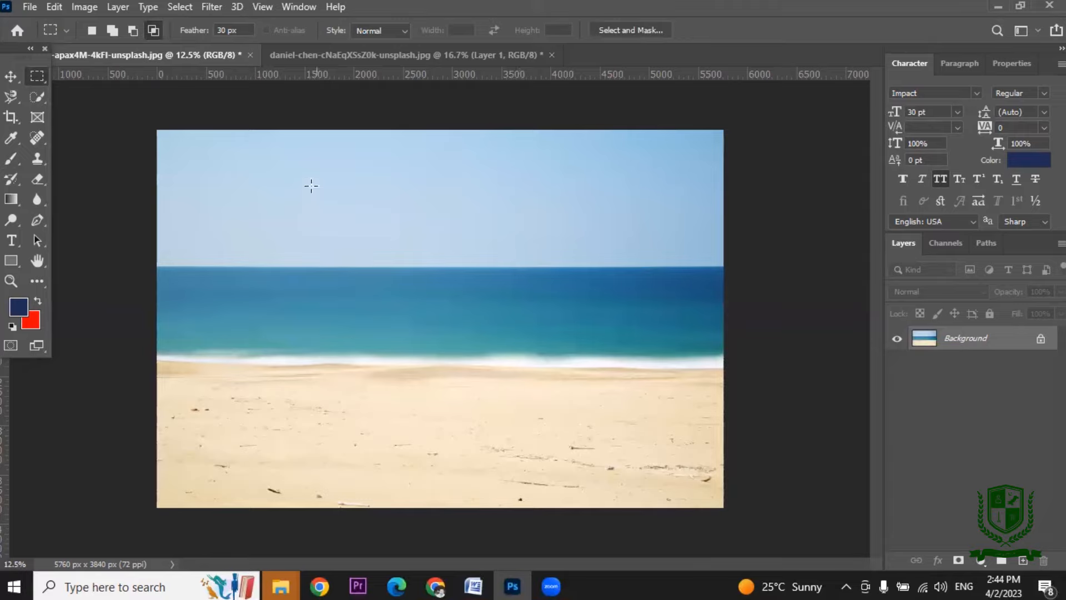
drag(312, 185, 352, 237)
In New selection mode, replace the small sky marquee with a large feathered rectangle from the sky down to the sand.
click(93, 29)
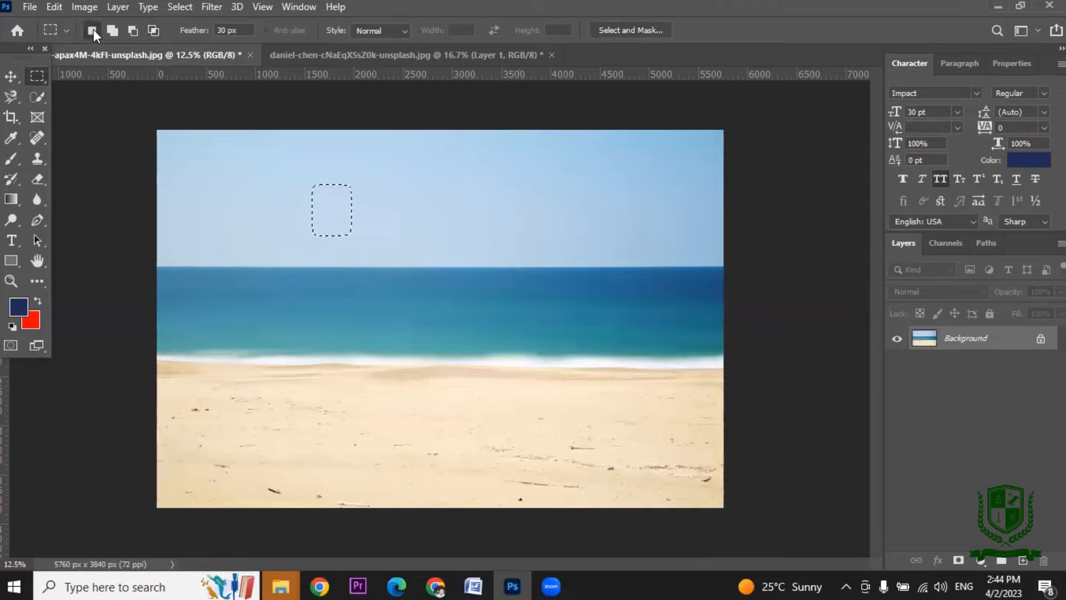
click(388, 268)
drag(288, 161, 481, 400)
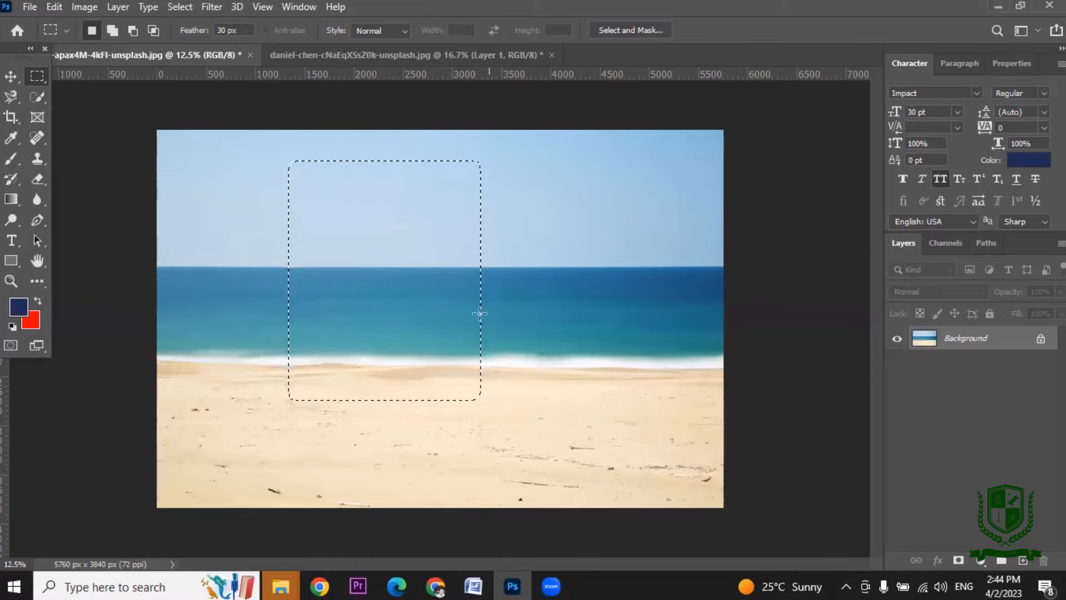
Paint the feathered selection navy with the 500 px Brush tool and deselect it.
click(11, 159)
mouse_move(385, 356)
mouse_down()
mouse_move(393, 324)
mouse_move(525, 263)
mouse_move(512, 231)
mouse_move(392, 135)
mouse_move(475, 228)
mouse_move(433, 171)
mouse_move(481, 313)
mouse_move(495, 423)
mouse_move(462, 385)
mouse_move(471, 408)
mouse_up()
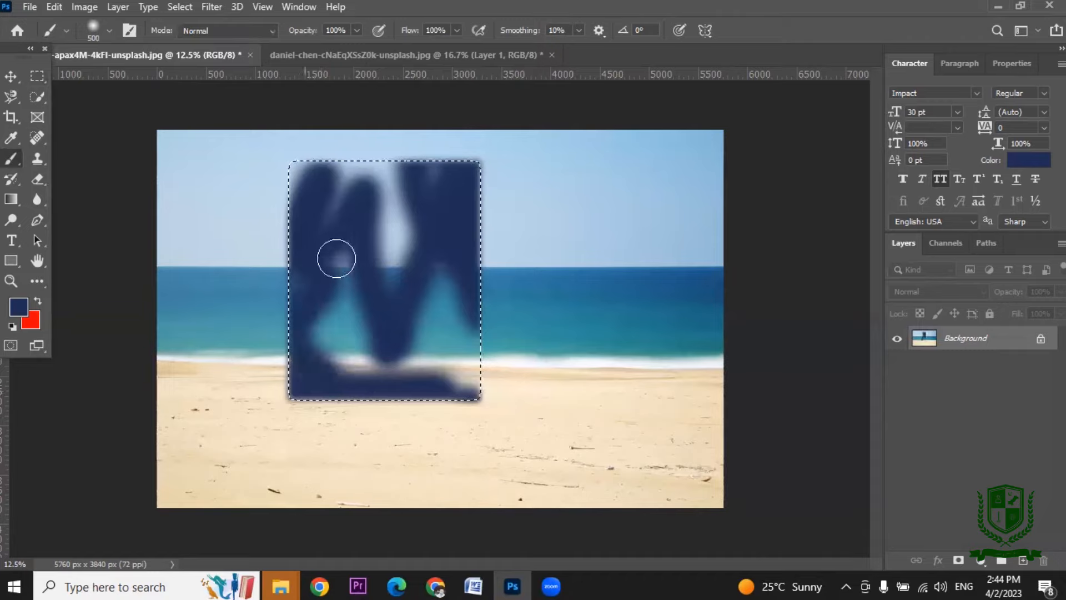
mouse_move(333, 167)
mouse_down()
mouse_move(310, 176)
mouse_move(443, 152)
mouse_move(300, 191)
mouse_move(407, 143)
mouse_move(316, 212)
mouse_move(366, 176)
mouse_move(385, 279)
mouse_move(350, 280)
mouse_move(339, 342)
mouse_move(446, 382)
mouse_move(492, 322)
mouse_move(454, 272)
mouse_move(524, 269)
mouse_move(449, 412)
mouse_move(452, 367)
mouse_move(505, 236)
mouse_move(404, 287)
mouse_move(393, 321)
mouse_move(336, 339)
mouse_move(368, 271)
mouse_move(393, 286)
mouse_move(394, 346)
mouse_move(517, 245)
mouse_move(382, 360)
mouse_move(281, 424)
mouse_move(537, 396)
mouse_move(291, 481)
mouse_move(228, 344)
mouse_move(283, 305)
mouse_move(301, 161)
mouse_up()
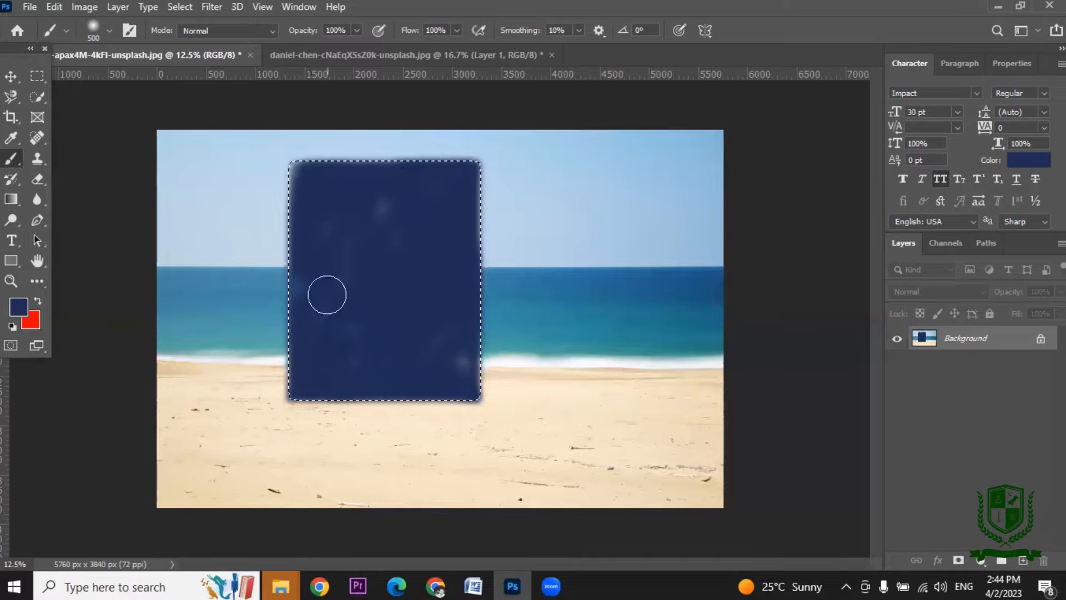
click(11, 78)
key(ctrl+d)
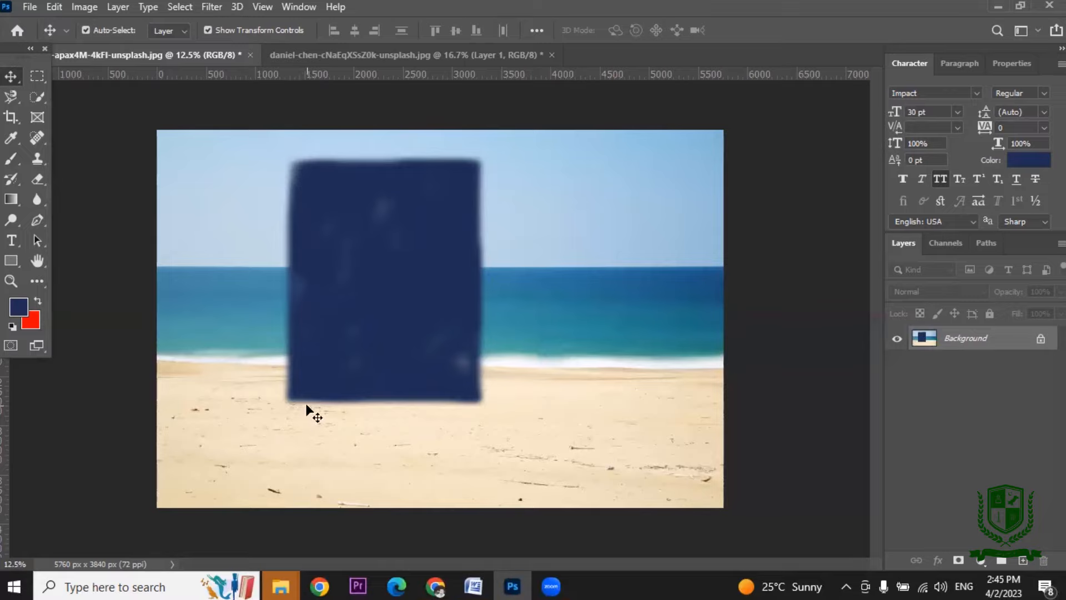
Set the marquee feather to 0 px and draw a rectangle from sky to sand on the right of the painted block.
click(46, 75)
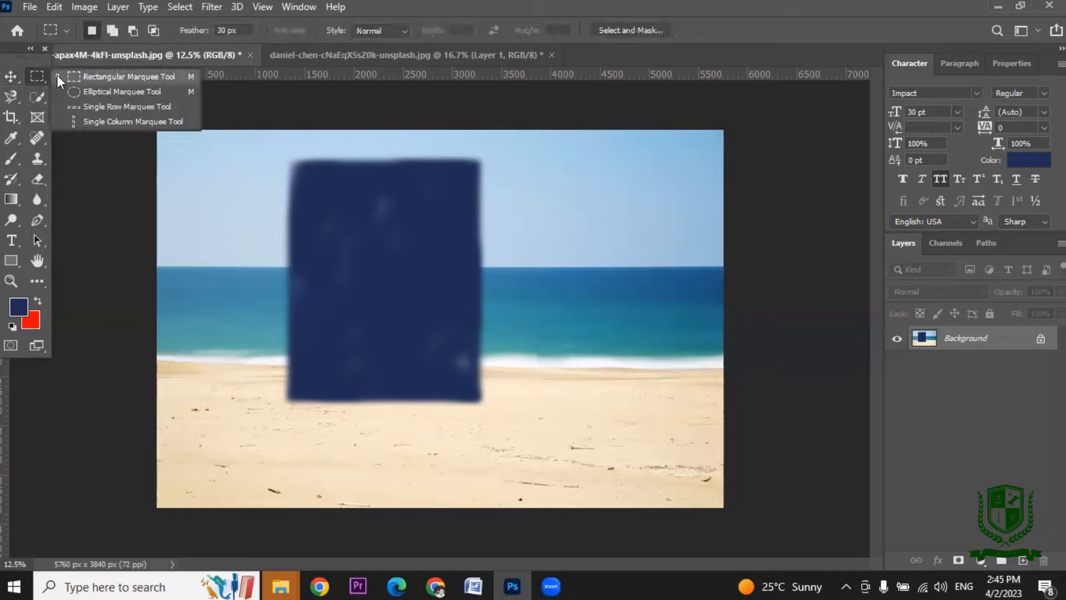
click(57, 75)
drag(538, 195, 659, 424)
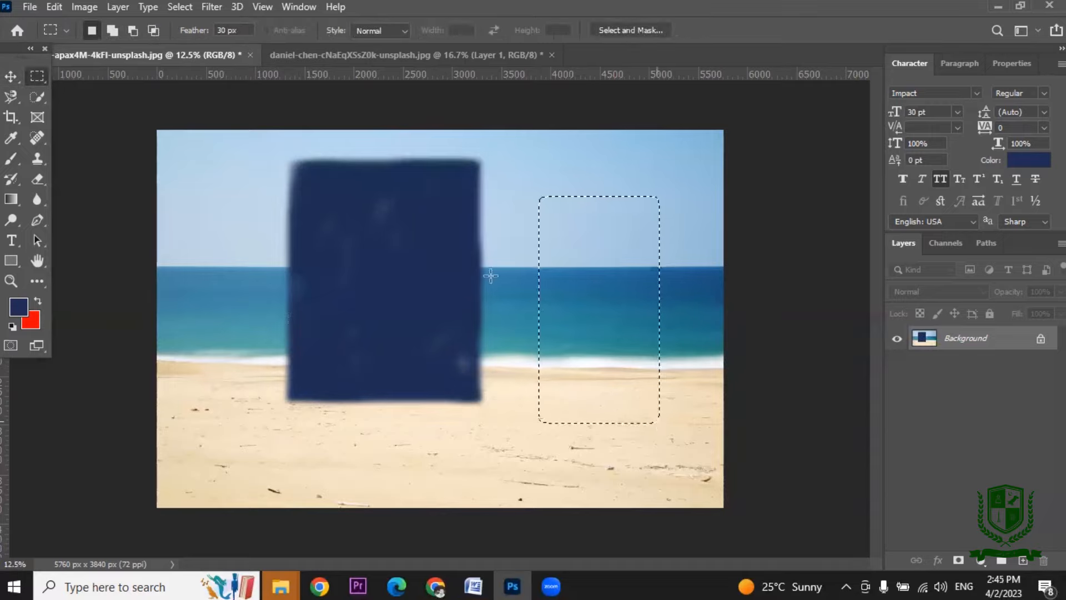
click(222, 28)
text(0)
key(Return)
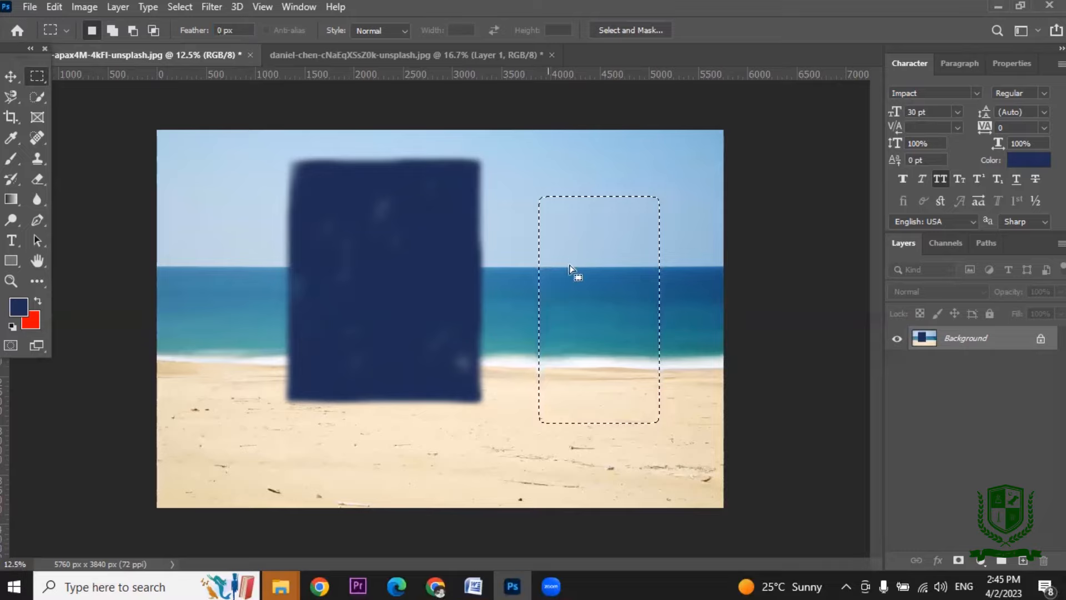
click(612, 304)
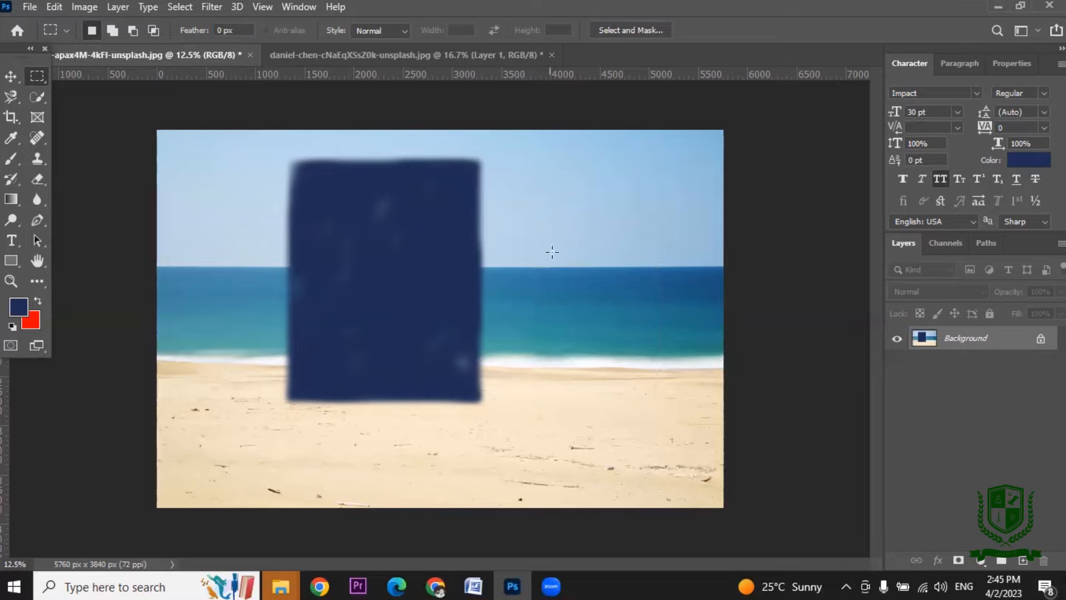
drag(542, 173, 679, 405)
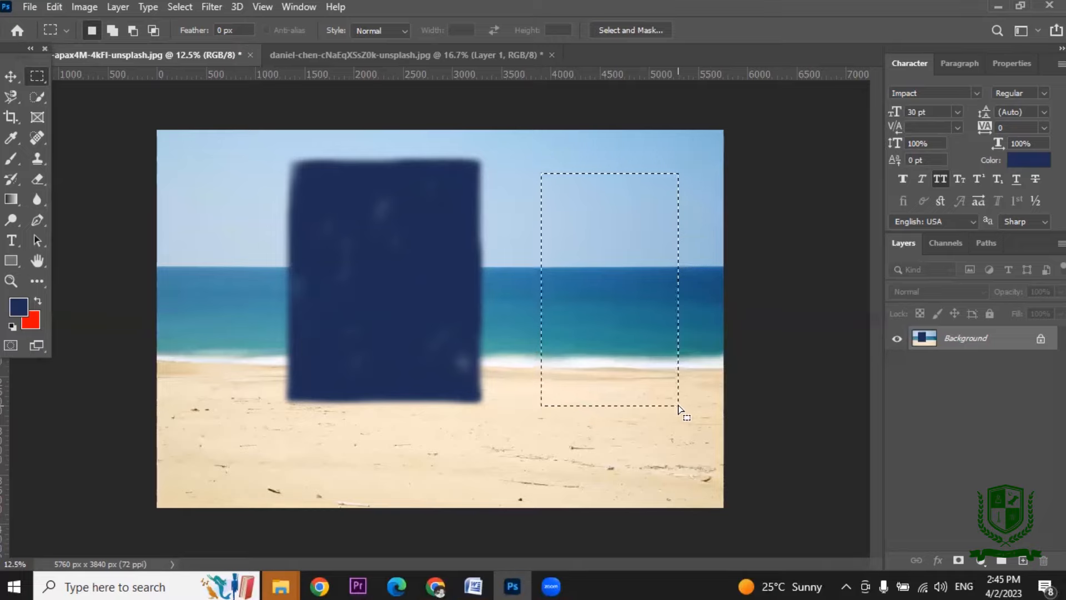
Enlarge the brush to 900 px, paint the unfeathered selection solid navy, and deselect it.
click(11, 160)
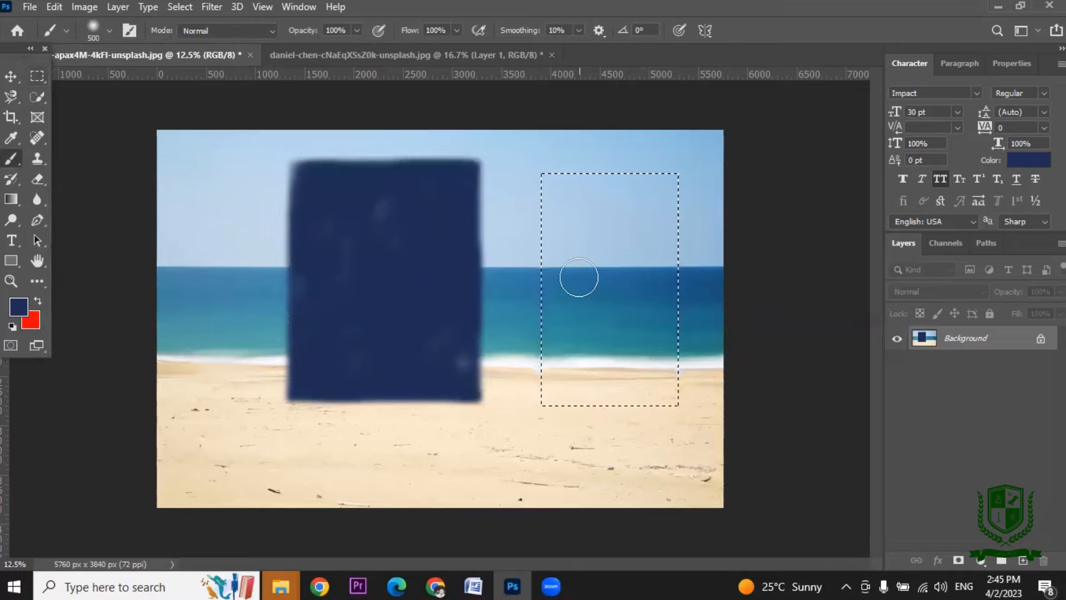
key(bracketright)
key(bracketright)
key(bracketright)
key(bracketright)
mouse_move(624, 281)
mouse_down()
mouse_move(580, 360)
mouse_move(634, 319)
mouse_move(549, 140)
mouse_move(579, 317)
mouse_move(568, 330)
mouse_move(618, 347)
mouse_move(673, 402)
mouse_move(664, 226)
mouse_move(641, 222)
mouse_move(678, 158)
mouse_move(635, 302)
mouse_move(626, 400)
mouse_move(596, 384)
mouse_move(574, 337)
mouse_move(547, 385)
mouse_move(609, 403)
mouse_move(570, 373)
mouse_move(710, 395)
mouse_move(661, 399)
mouse_move(552, 368)
mouse_move(568, 300)
mouse_move(582, 478)
mouse_up()
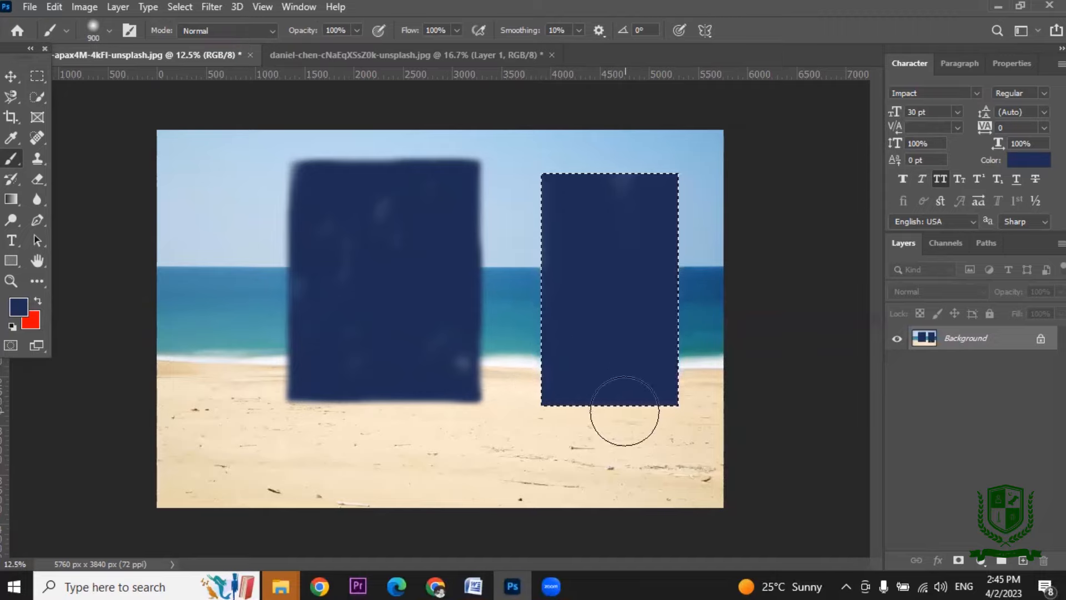
key(ctrl+d)
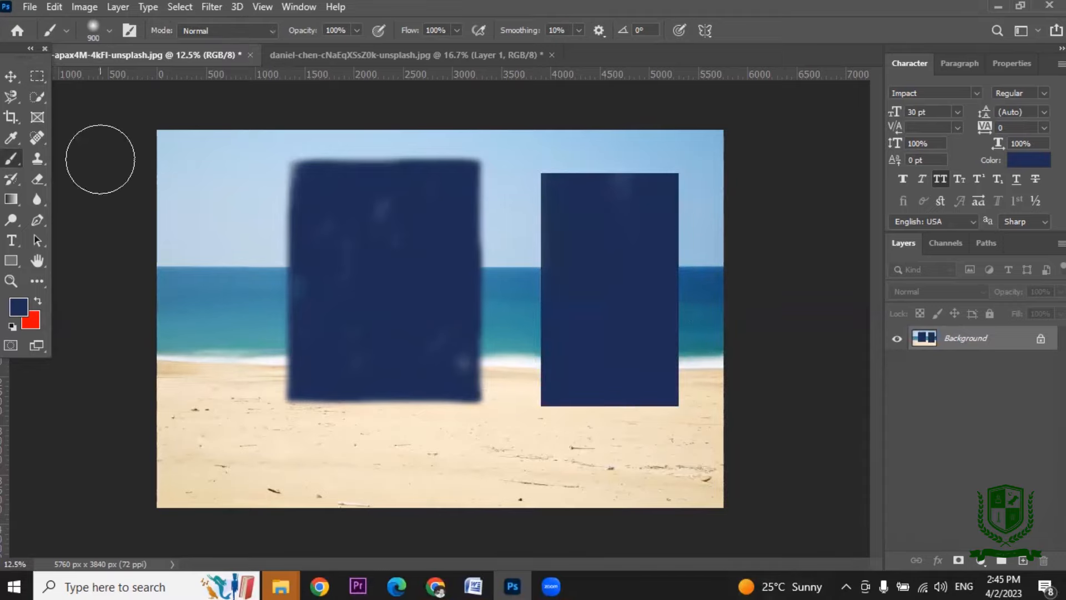
click(9, 79)
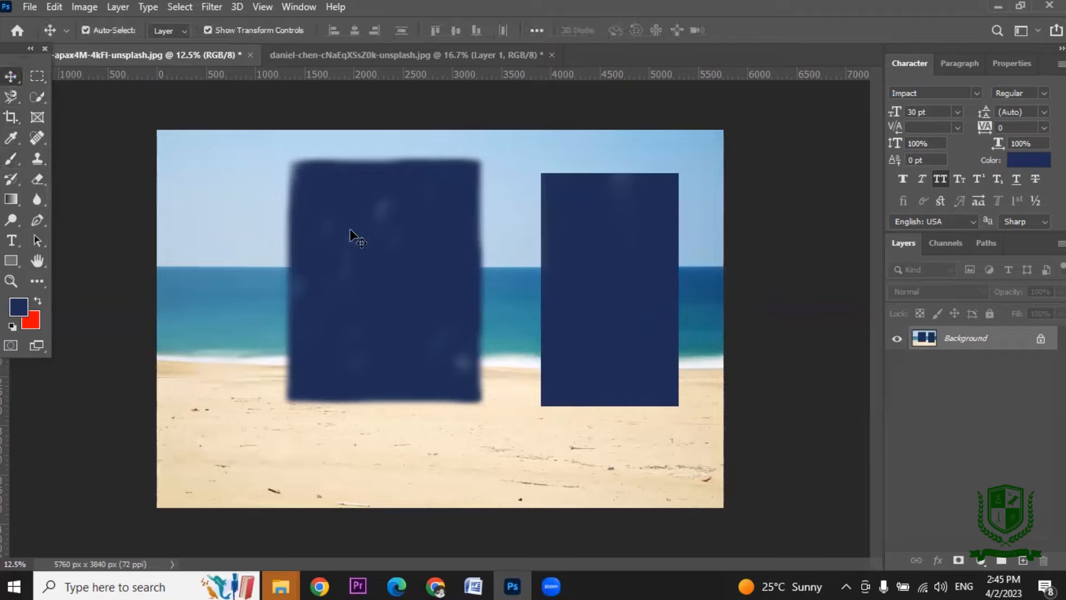
Undo the painting and marquees of both navy blocks to restore the clean beach photo with no selection.
key(ctrl+z)
key(ctrl+z)
key(ctrl+z)
key(ctrl+z)
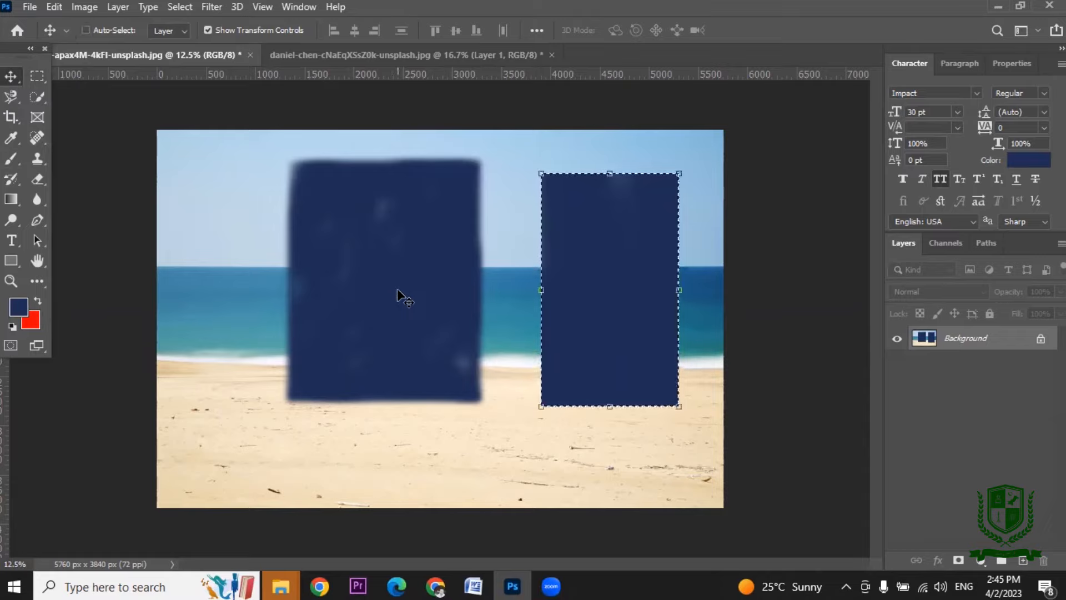
key(ctrl+z)
key(ctrl+z)
key(ctrl+z)
key(ctrl+z)
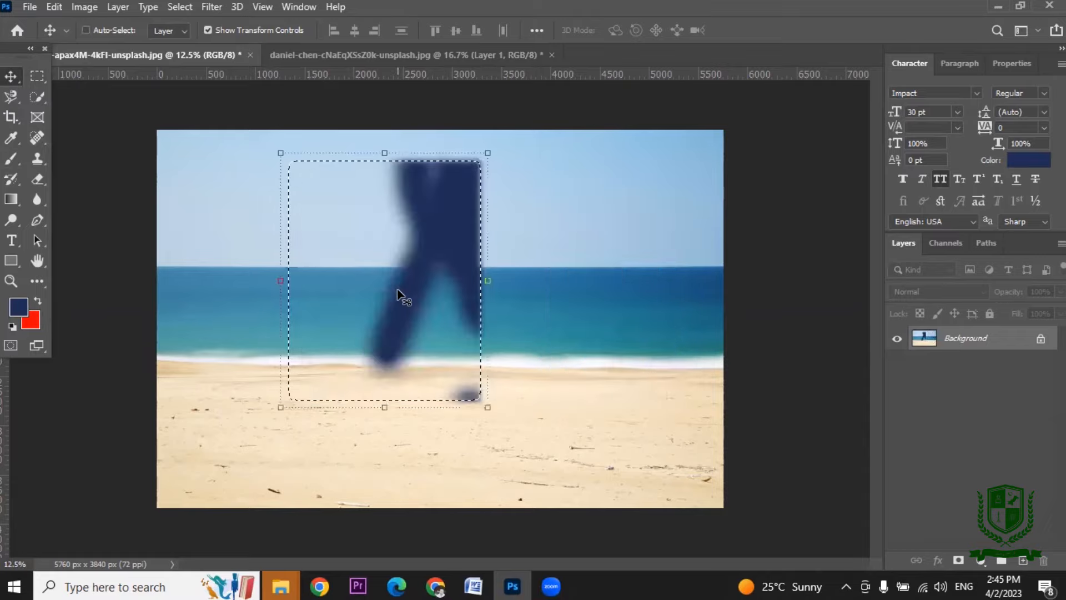
key(ctrl+z)
key(ctrl+z)
key(ctrl+z)
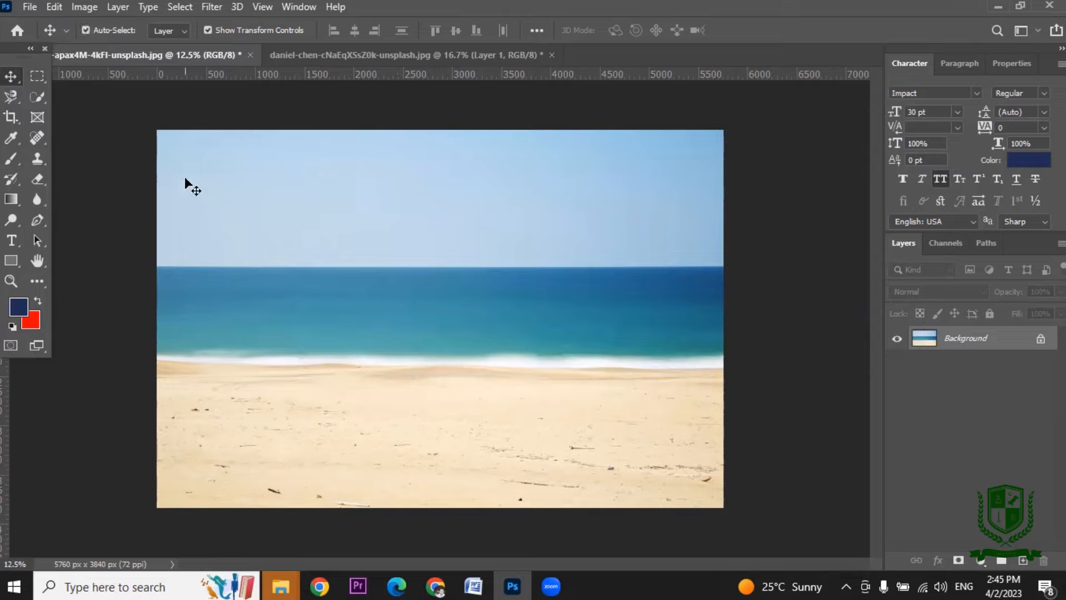
Draw a rectangular marquee with a 60 px feather from sky to sand and paint it navy with the 900 px Brush.
click(46, 83)
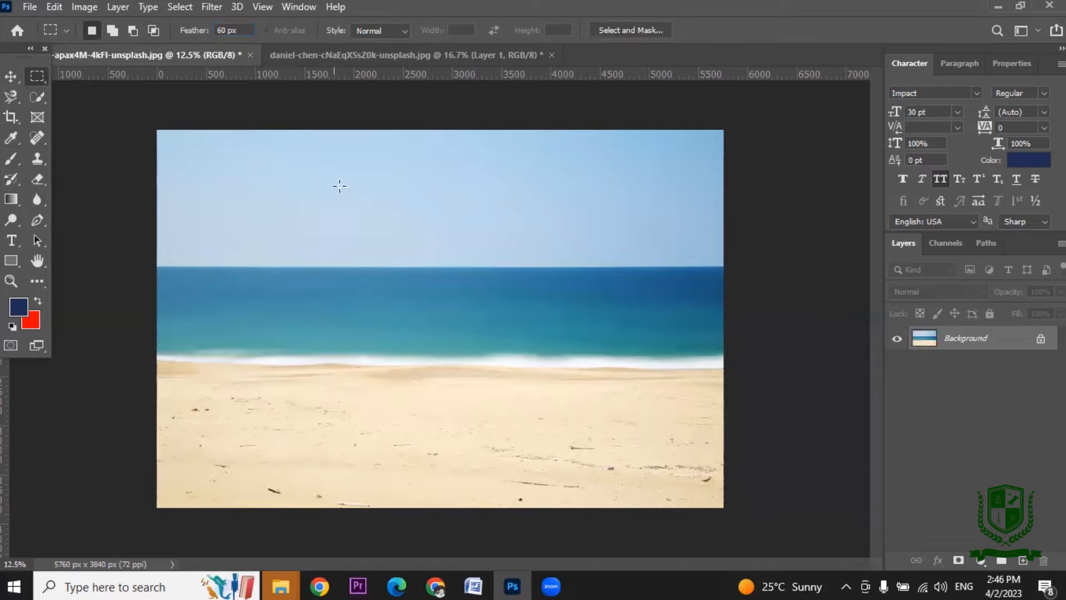
drag(333, 173, 522, 428)
click(11, 160)
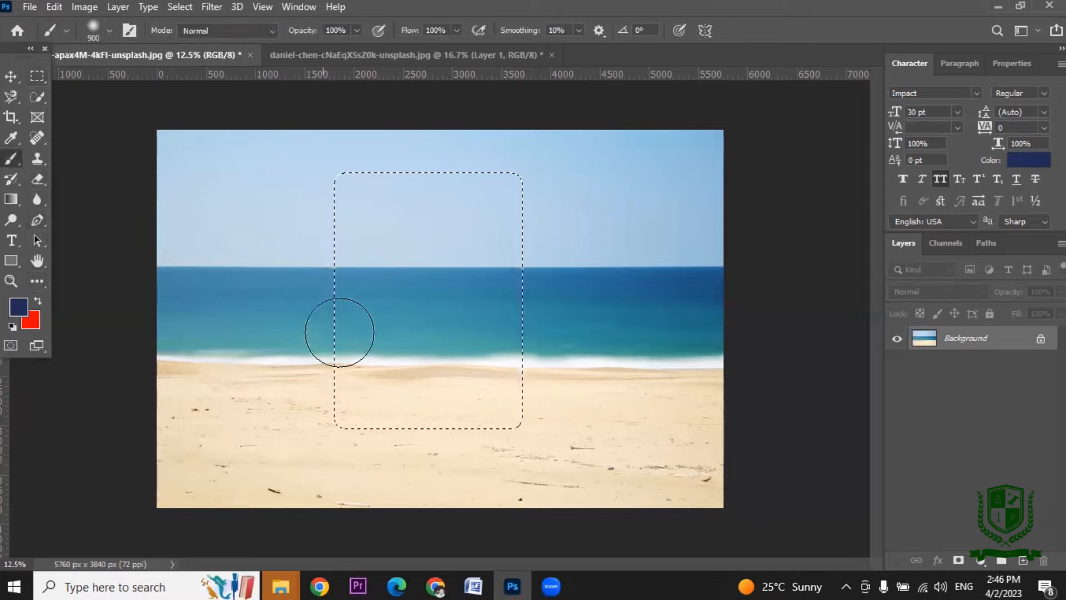
drag(355, 341, 339, 263)
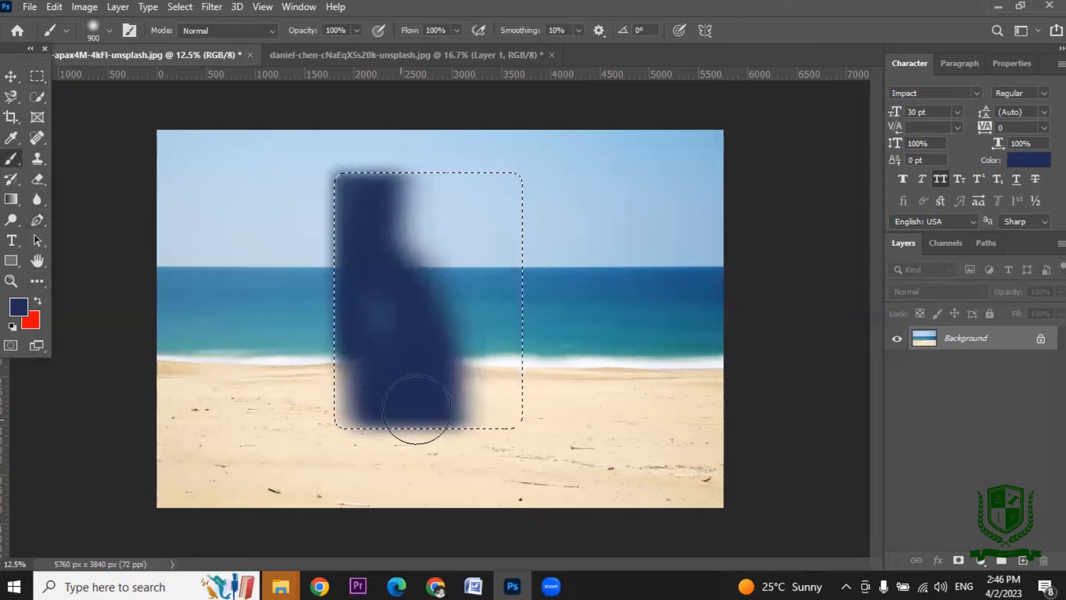
mouse_move(416, 410)
mouse_down()
mouse_move(597, 383)
mouse_move(588, 342)
mouse_move(569, 422)
mouse_move(487, 299)
mouse_move(536, 376)
mouse_move(543, 281)
mouse_up()
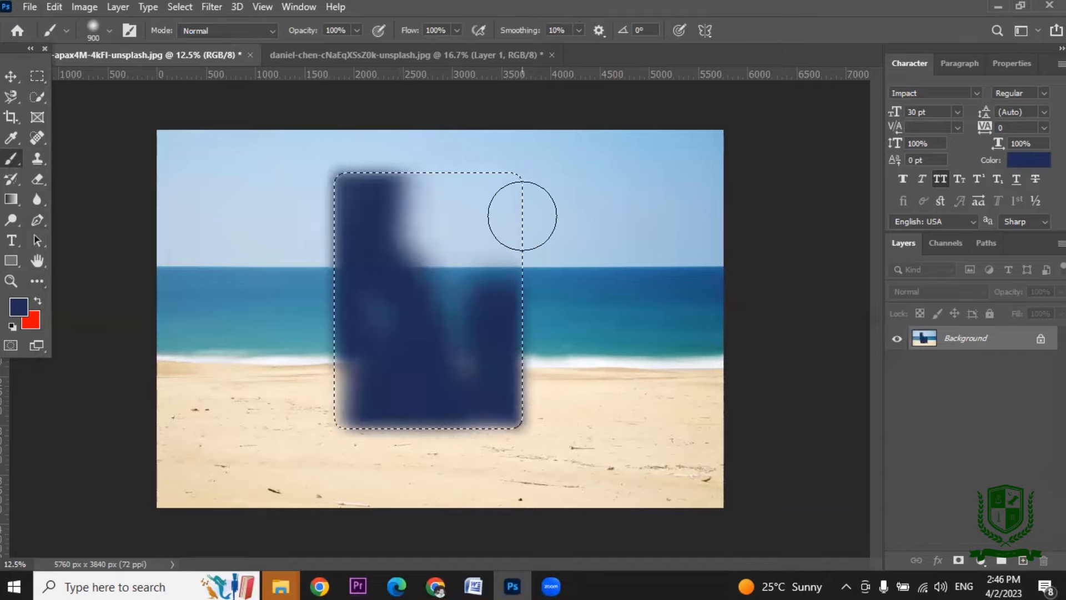
mouse_move(522, 215)
mouse_down()
mouse_move(509, 245)
mouse_move(519, 210)
mouse_move(499, 240)
mouse_move(507, 183)
mouse_move(421, 136)
mouse_move(481, 488)
mouse_up()
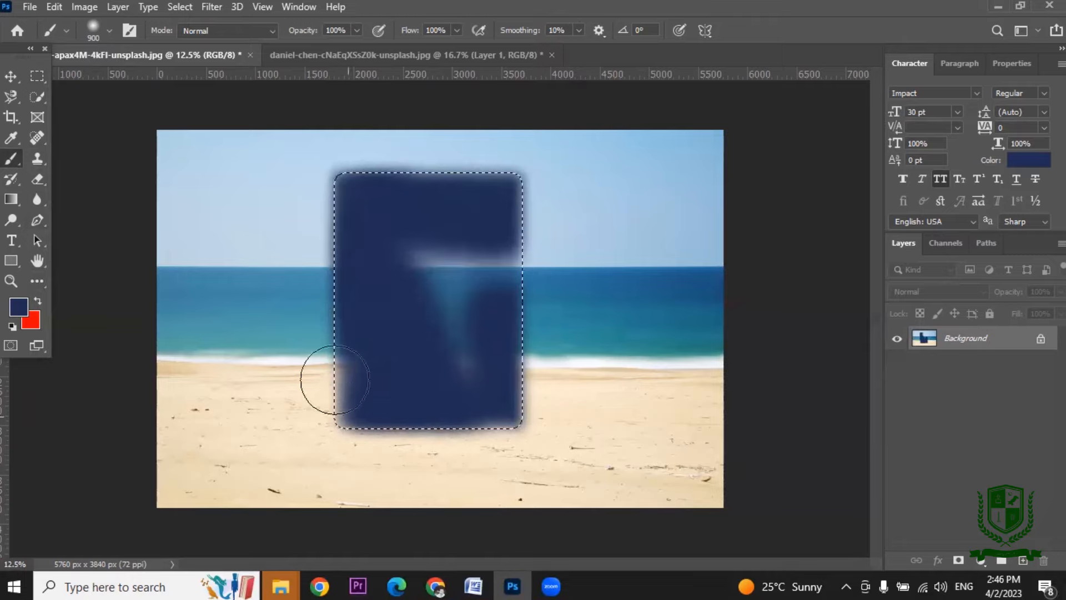
mouse_move(334, 381)
mouse_down()
mouse_move(450, 216)
mouse_move(469, 342)
mouse_move(561, 150)
mouse_up()
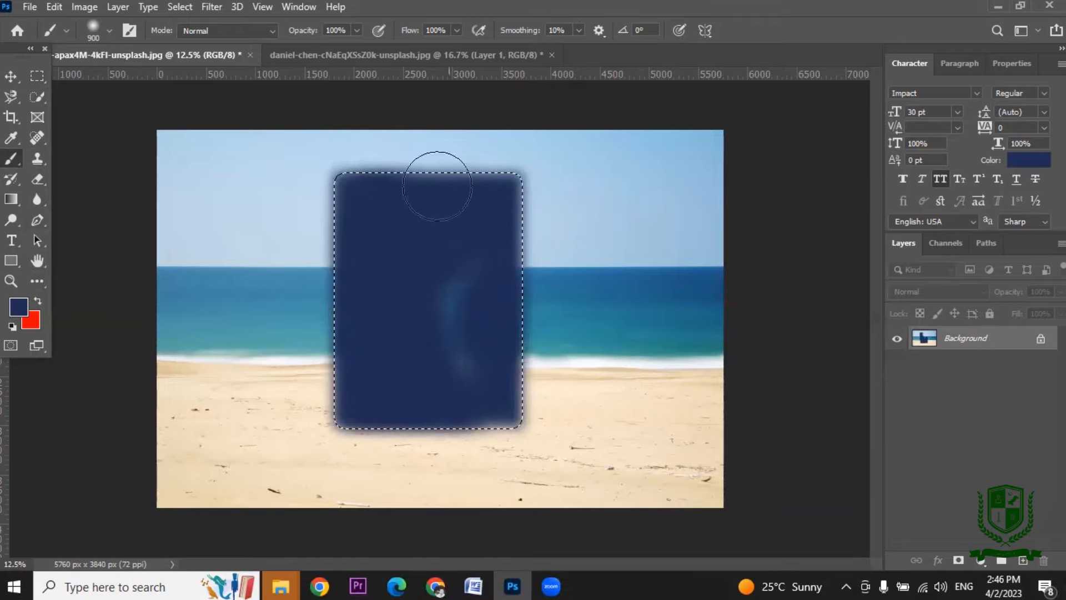
mouse_move(377, 329)
mouse_down()
mouse_move(522, 235)
mouse_move(291, 468)
mouse_move(395, 395)
mouse_move(455, 406)
mouse_move(531, 393)
mouse_move(521, 290)
mouse_move(499, 387)
mouse_move(528, 392)
mouse_up()
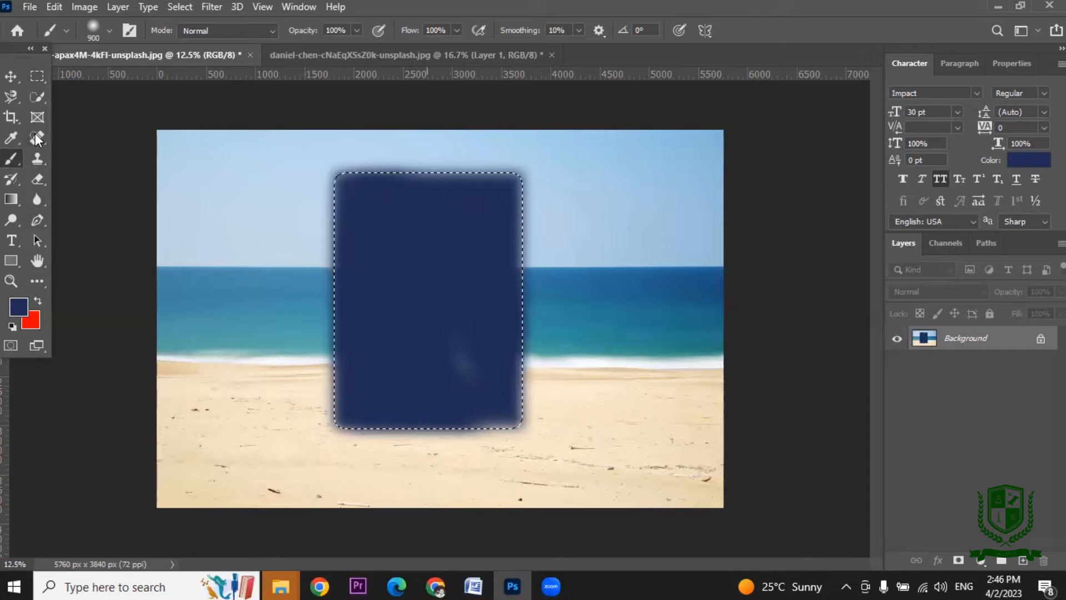
Paint over the remaining light patches and edges of the feathered selection in navy and deselect it.
click(35, 79)
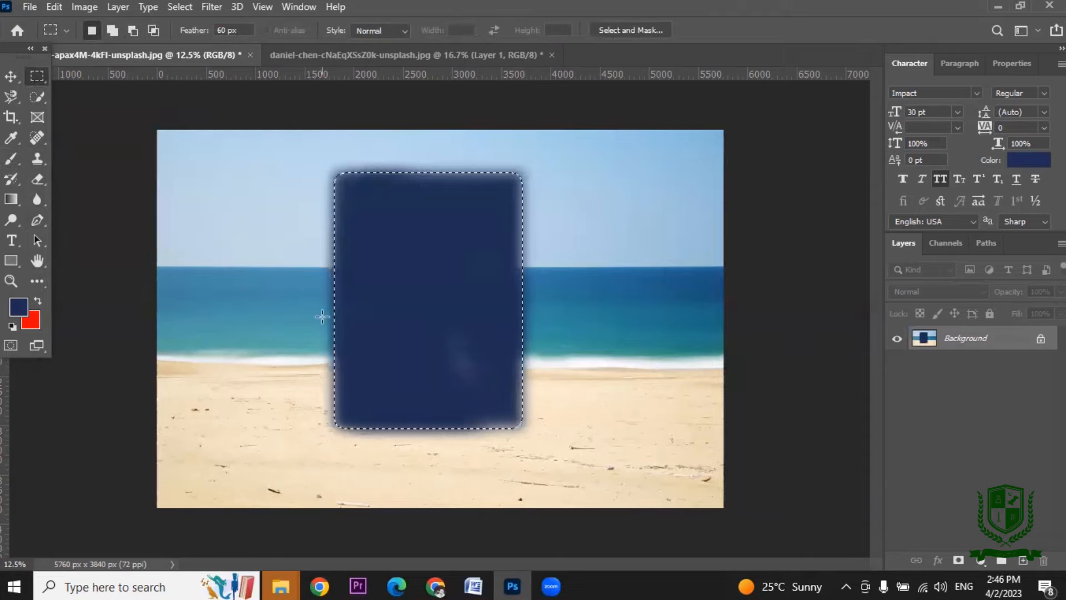
click(10, 159)
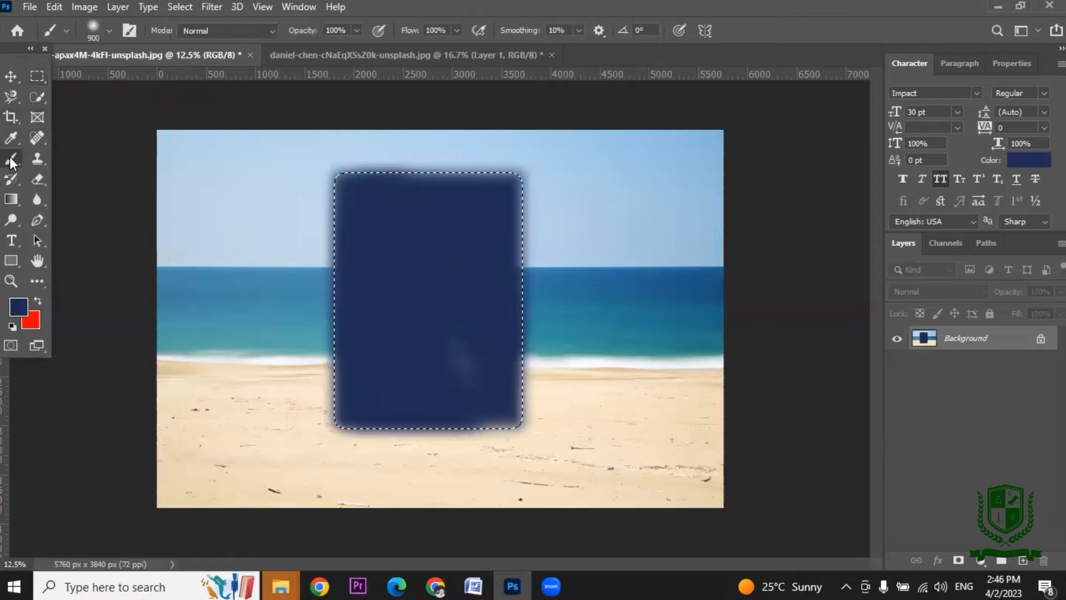
mouse_move(521, 436)
mouse_down()
mouse_move(476, 413)
mouse_move(577, 375)
mouse_move(404, 401)
mouse_move(478, 358)
mouse_up()
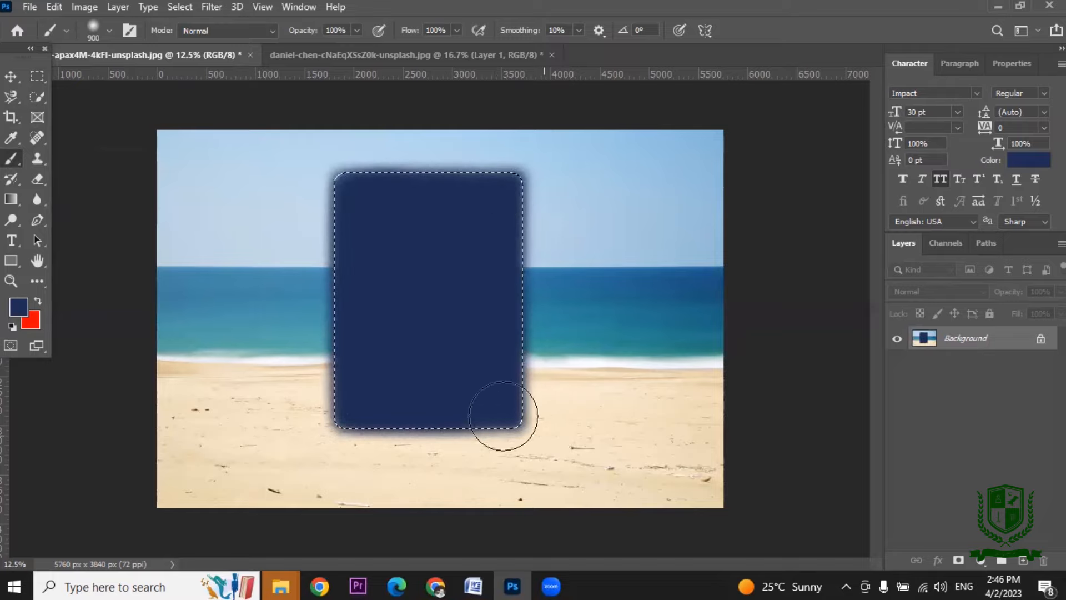
key(ctrl+d)
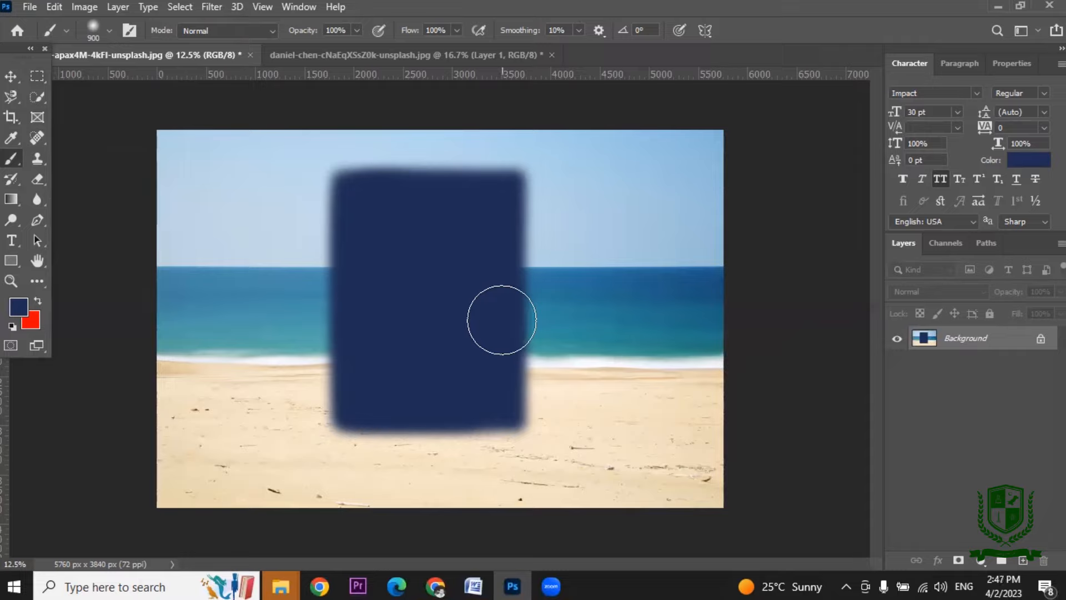
Undo the navy painting and the feathered marquees to restore the clean beach photo with no selection.
key(ctrl+z)
key(ctrl+z)
key(ctrl+z)
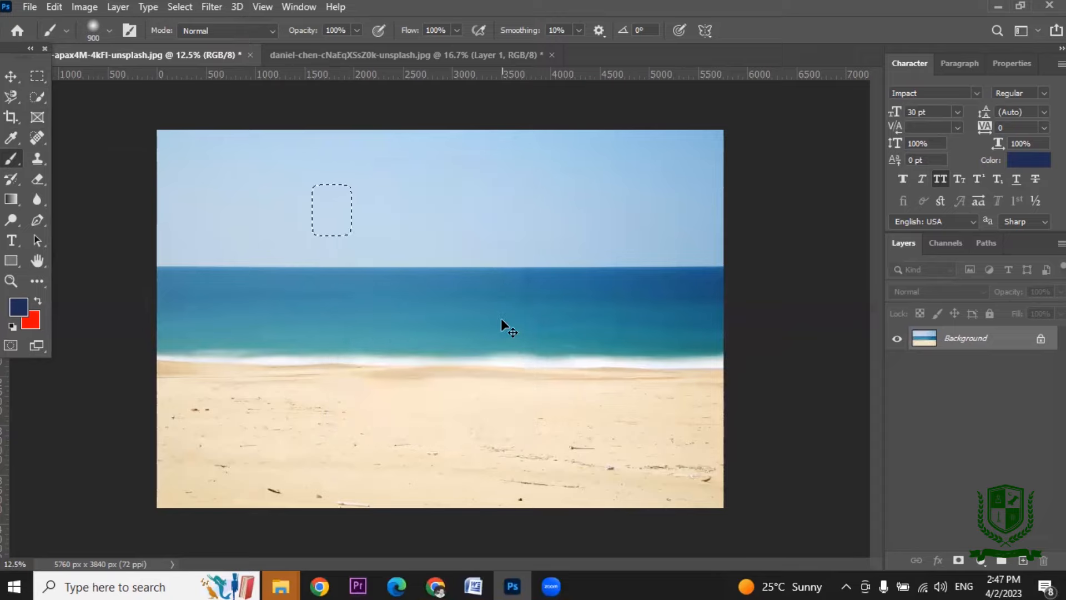
key(ctrl+z)
Draw another rectangular marquee with a 60 px feather and Normal style over the sky and sea.
click(32, 78)
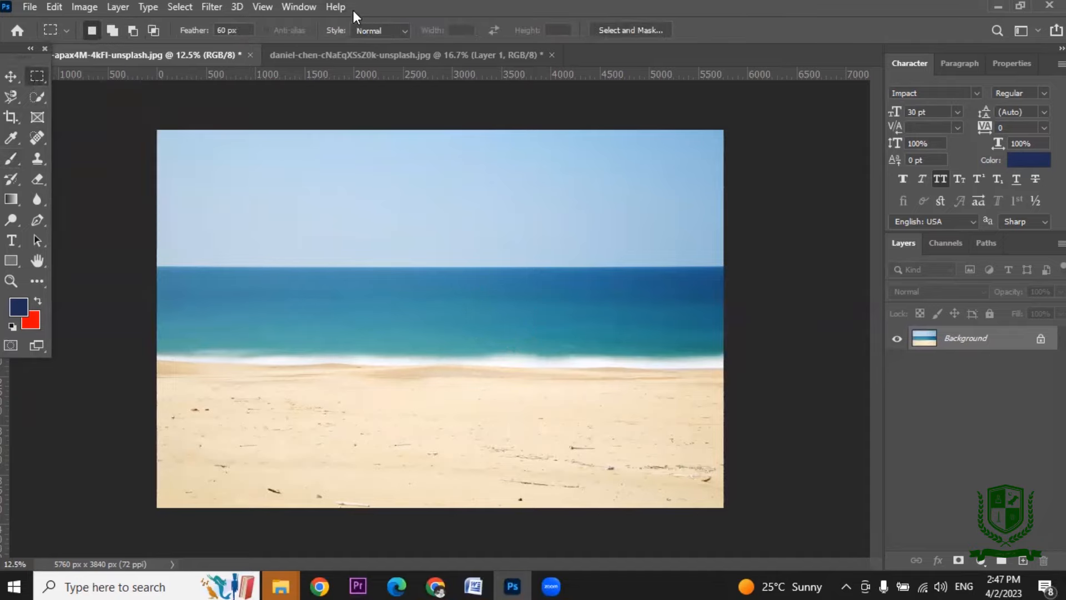
click(410, 28)
click(410, 28)
drag(237, 192, 348, 337)
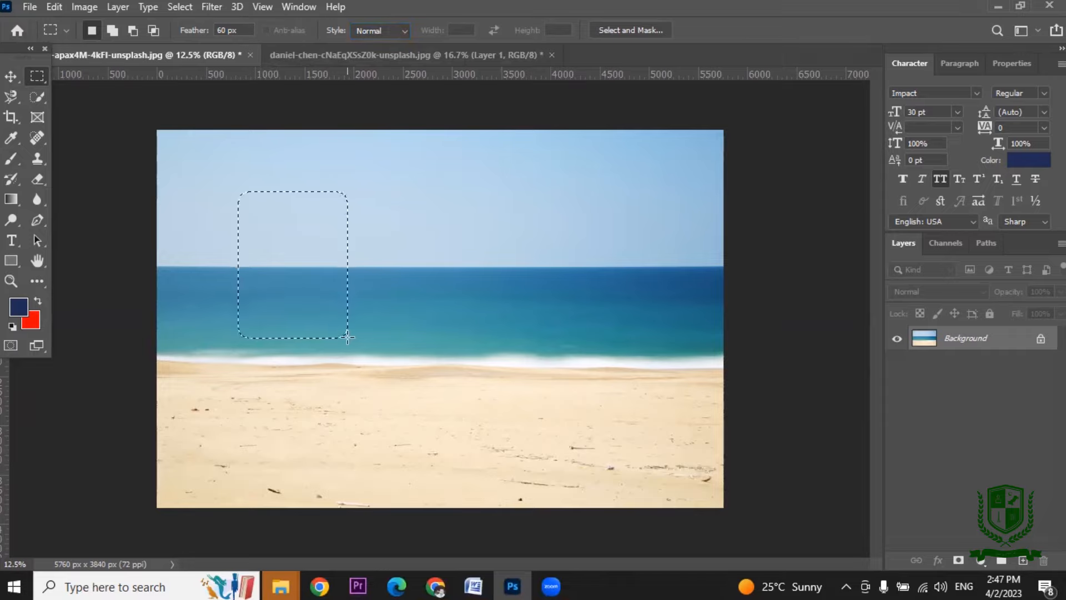
Set the marquee feather to 0 px and deselect the rounded rectangle.
click(225, 29)
text(0)
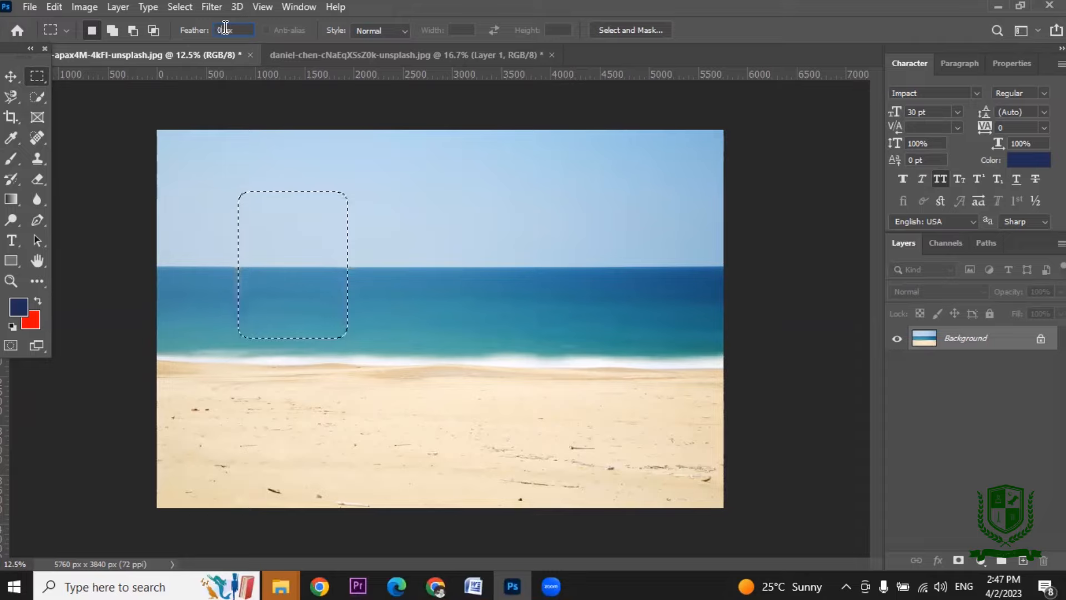
key(Return)
key(ctrl+d)
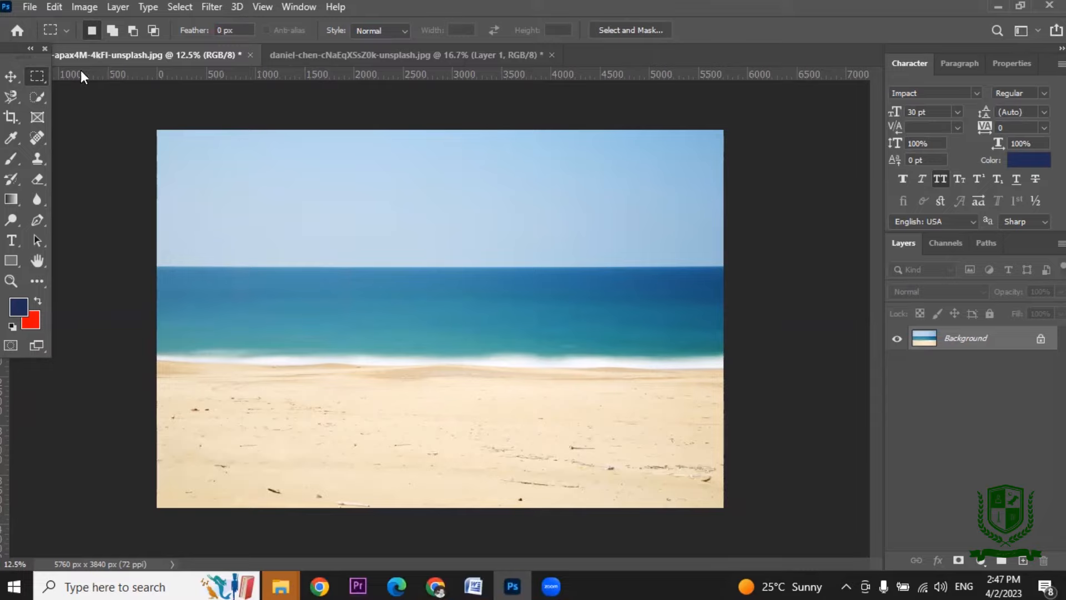
Draw a few trial ellipses and circles over the sky and sea with the Elliptical Marquee tool, deselecting each one.
right_click(42, 73)
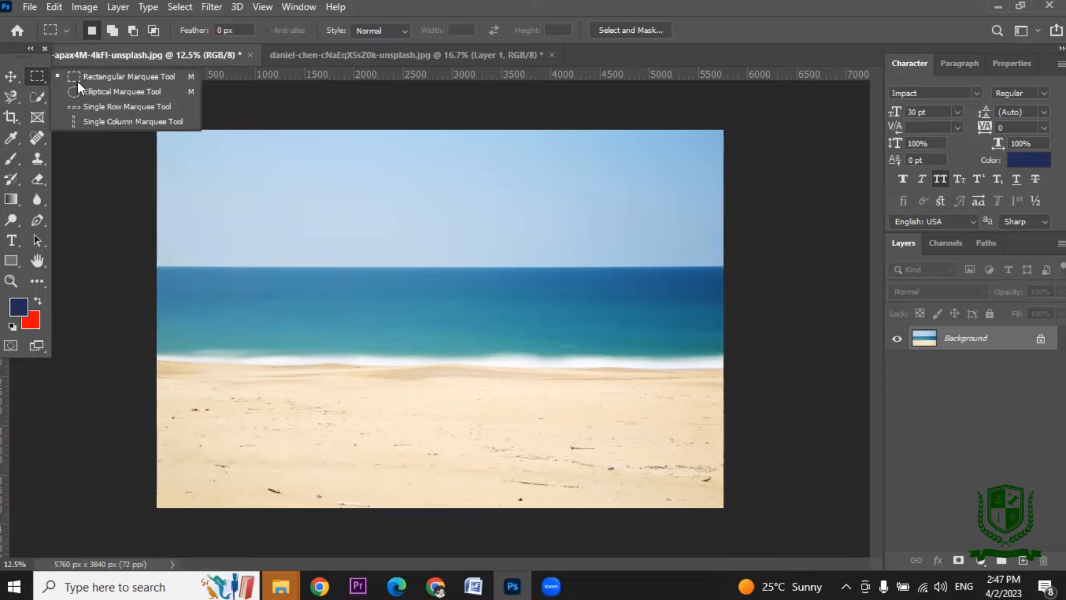
click(103, 92)
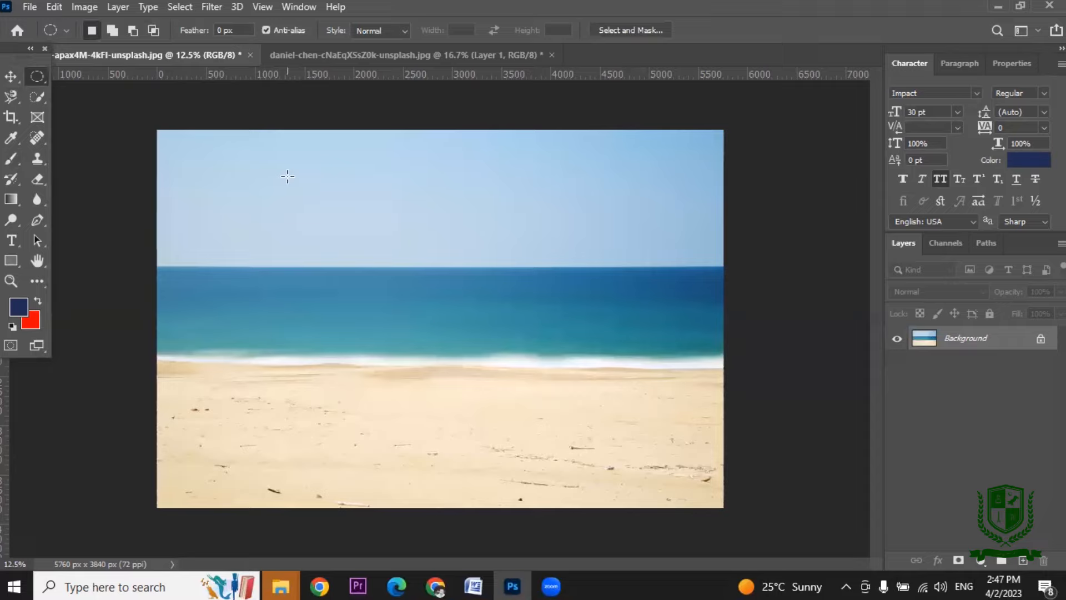
drag(287, 176, 486, 260)
key(ctrl+d)
drag(312, 179, 473, 326)
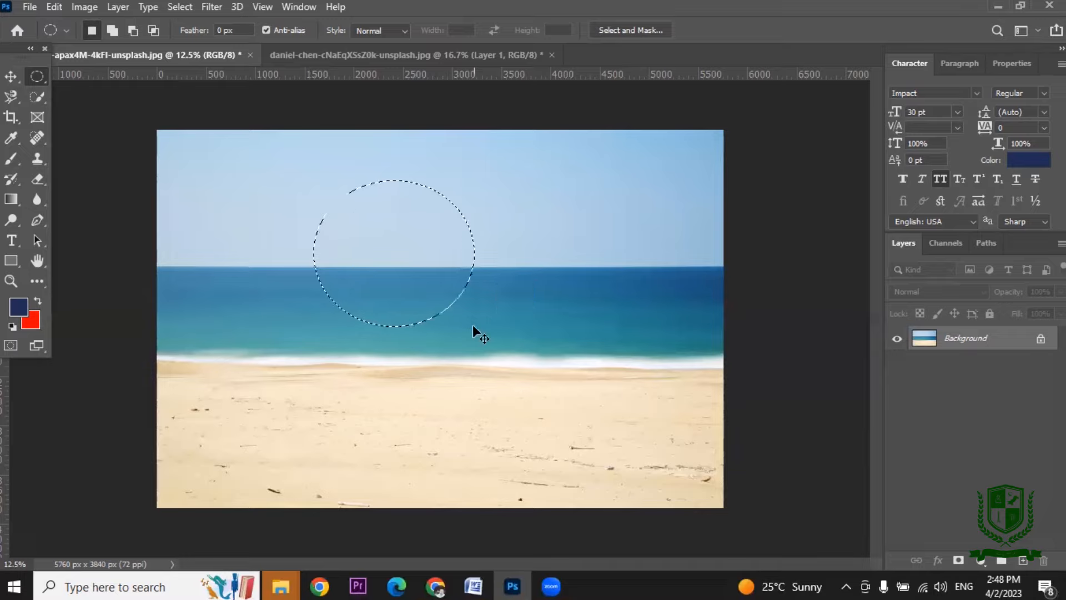
click(284, 204)
drag(226, 175, 338, 286)
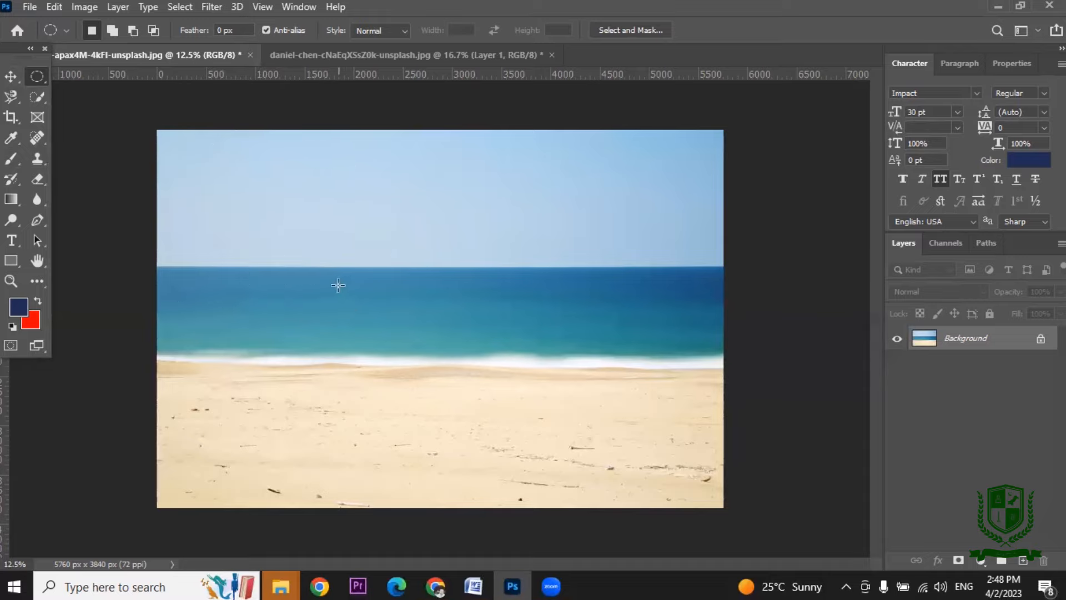
click(338, 285)
Draw a circular selection centred just below the horizon and fill it with Foreground Color at 100% opacity.
drag(436, 283, 505, 366)
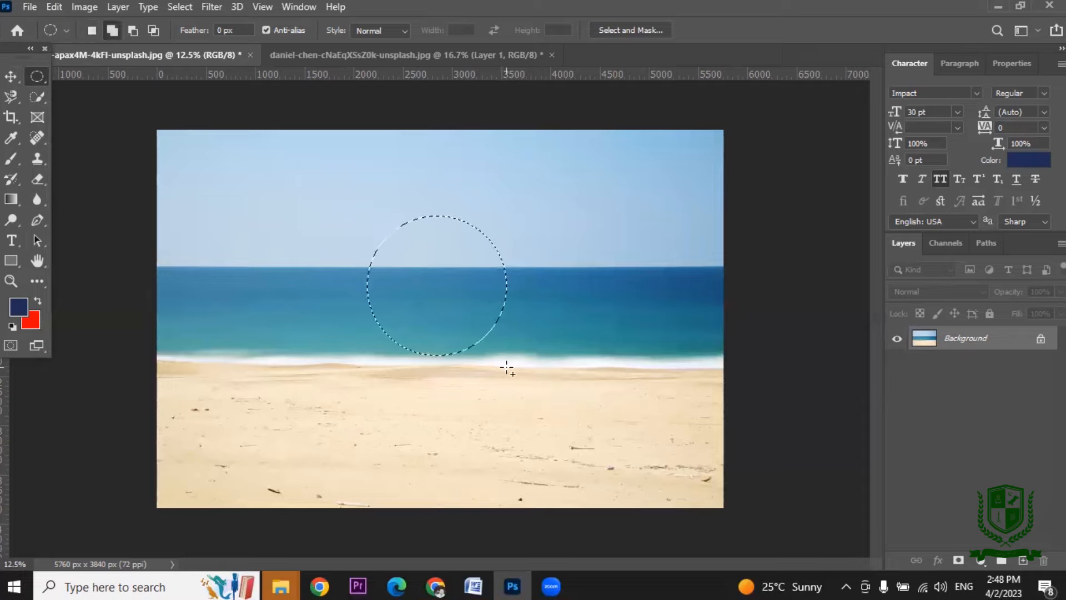
key(shift+BackSpace)
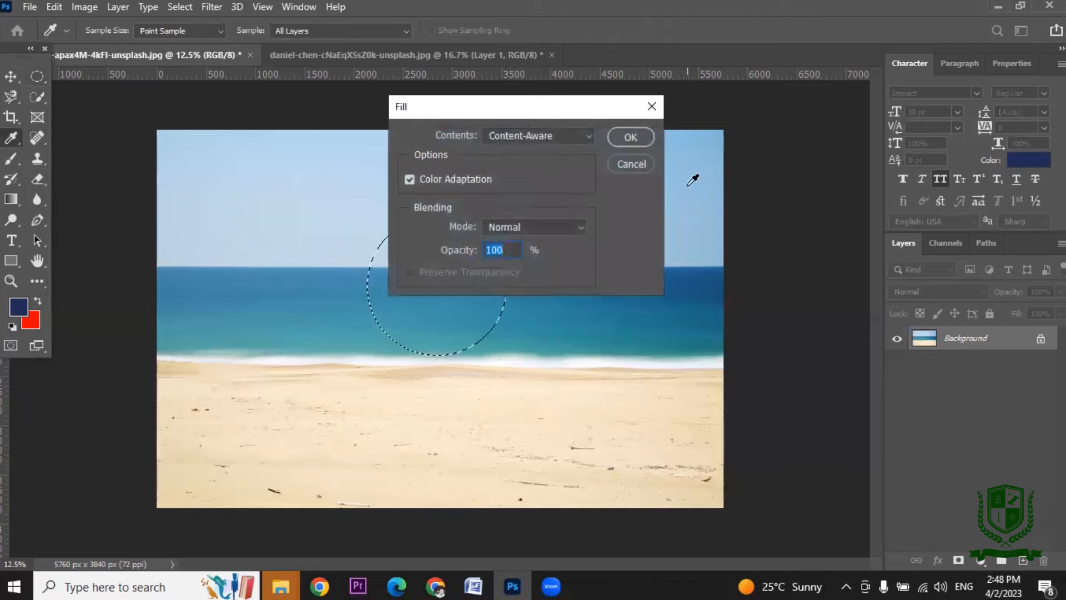
click(589, 138)
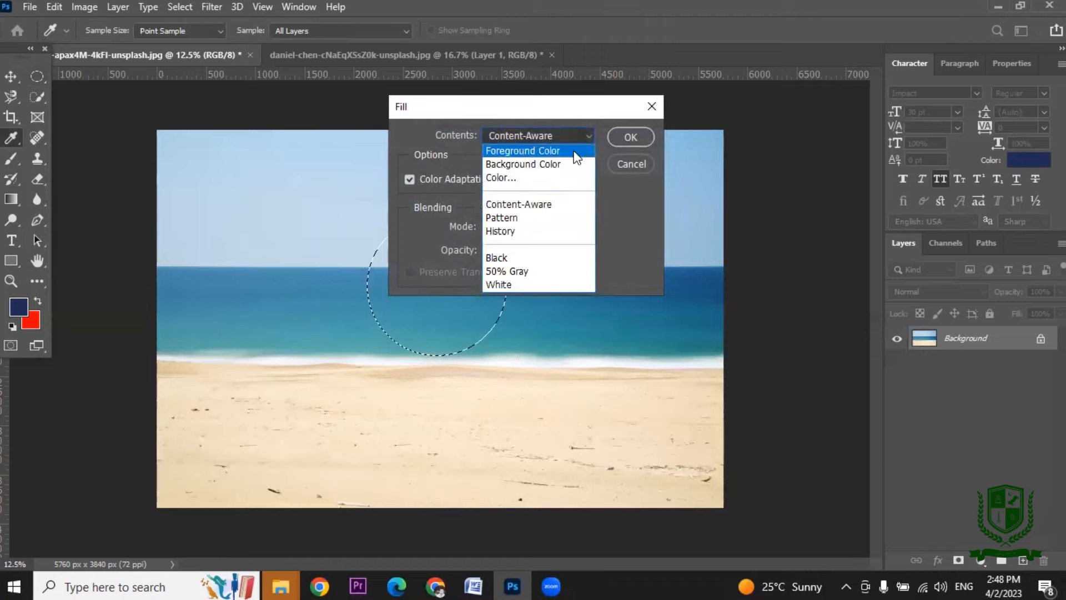
click(575, 151)
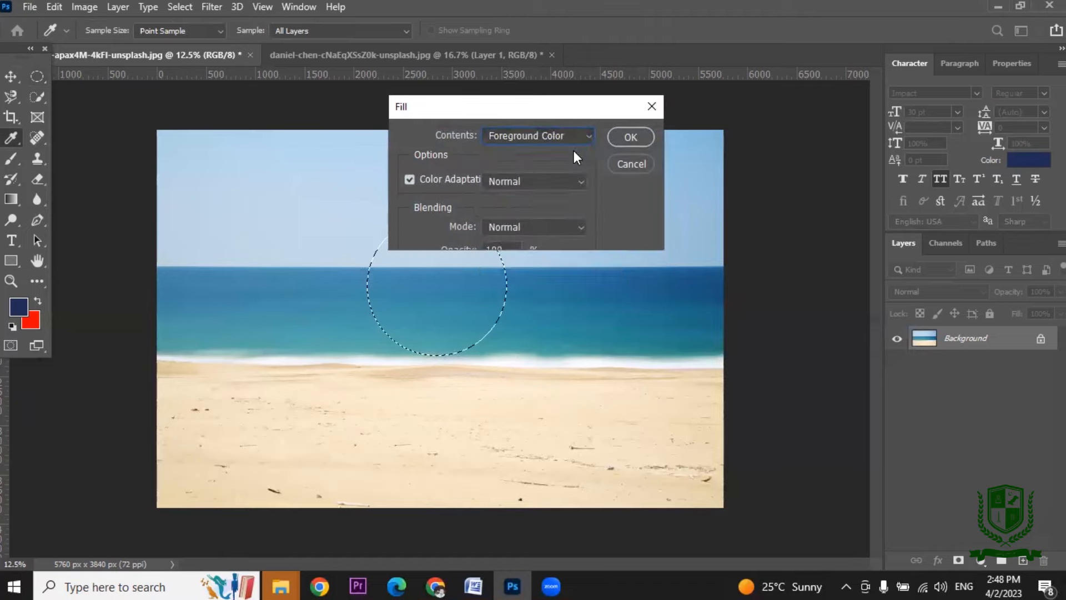
click(630, 137)
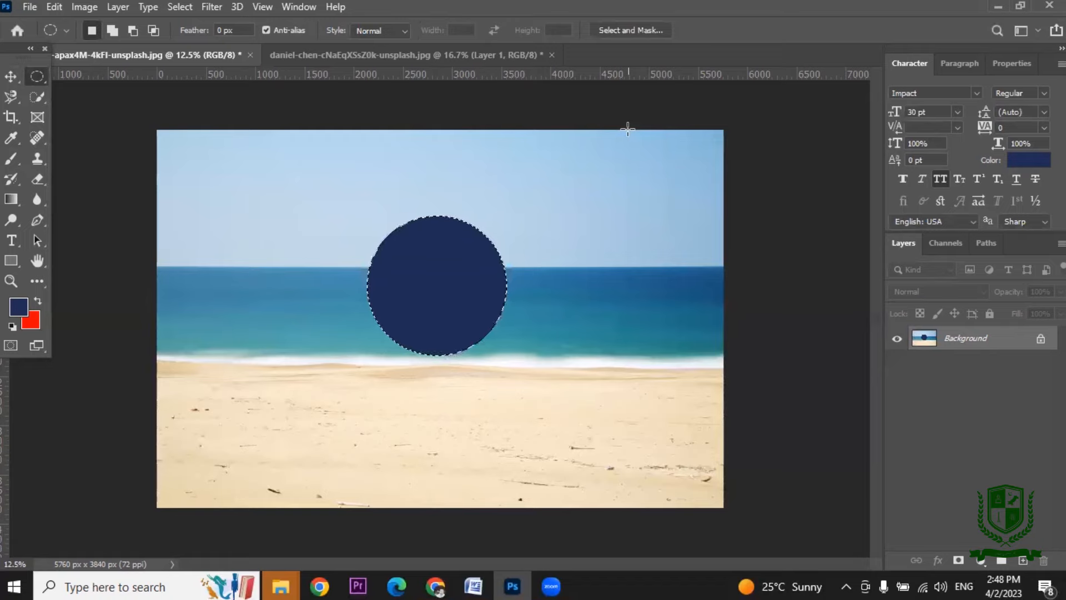
key(shift+F5)
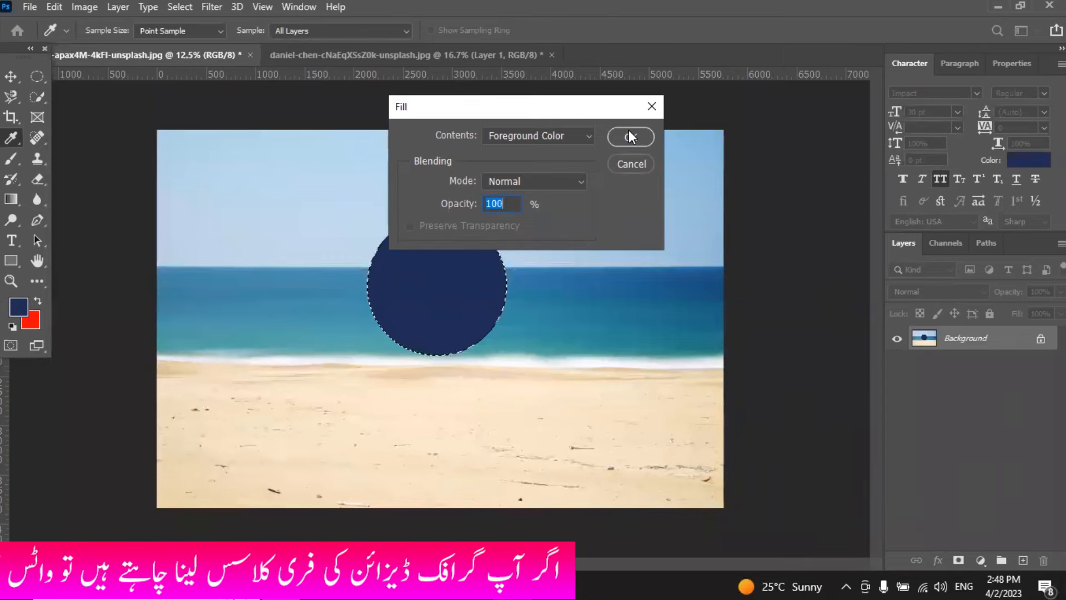
click(653, 106)
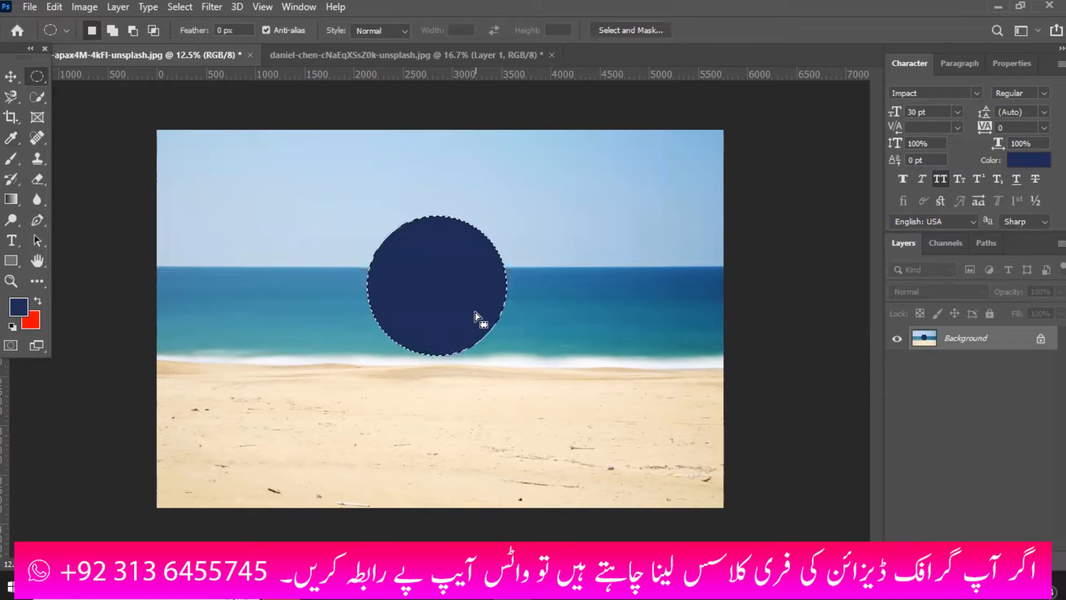
Deselect the navy circle and undo its fill and selection to restore the clean photo.
key(ctrl+d)
key(ctrl+z)
key(ctrl+z)
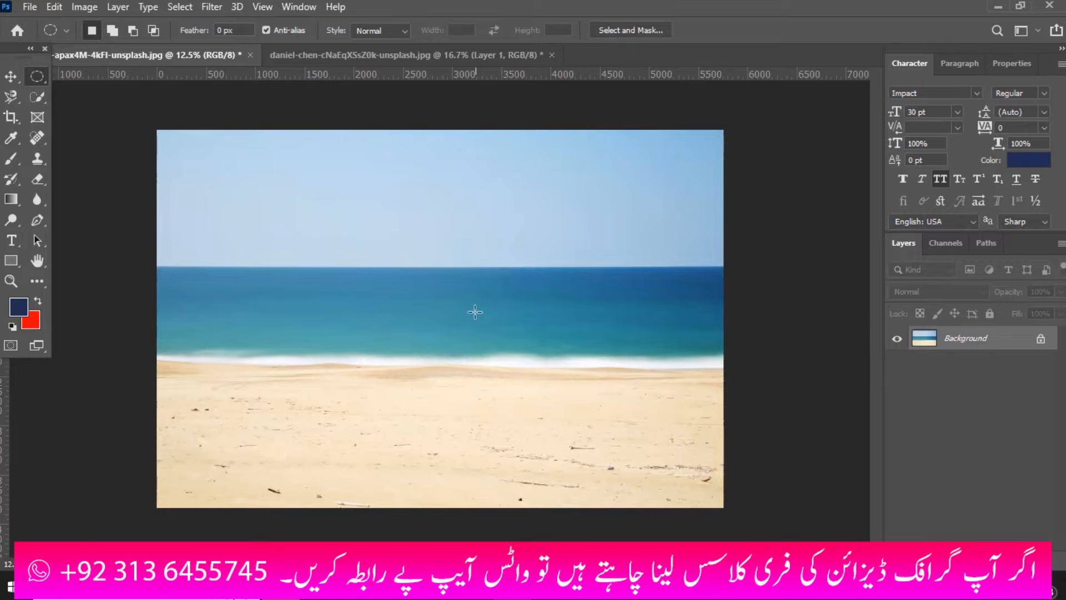
Select a single pixel row across the middle of the sky, fill it with the red background colour, and deselect it.
right_click(42, 77)
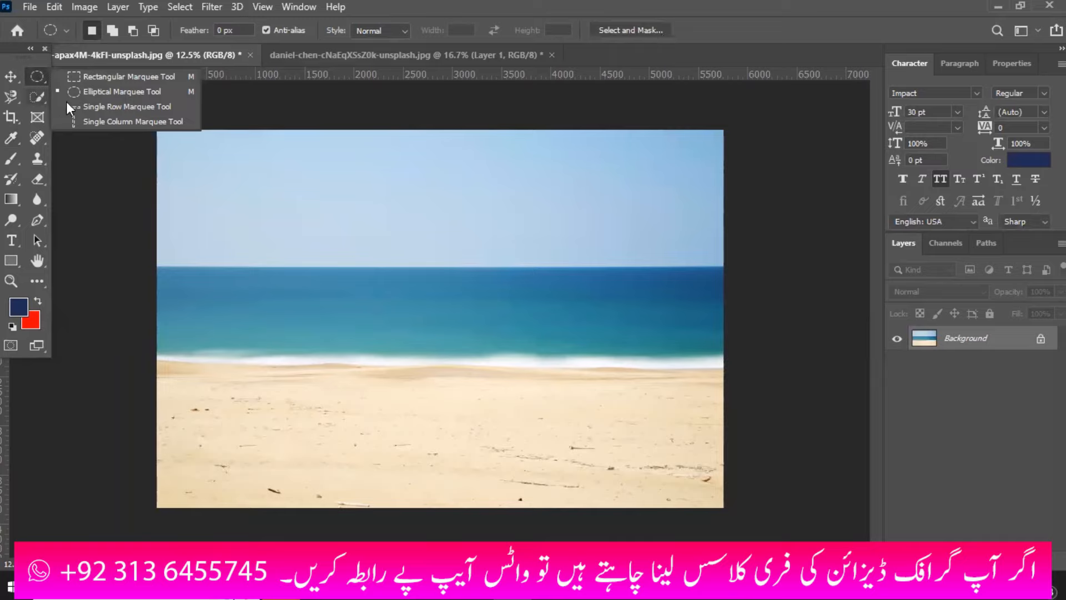
click(111, 105)
click(385, 198)
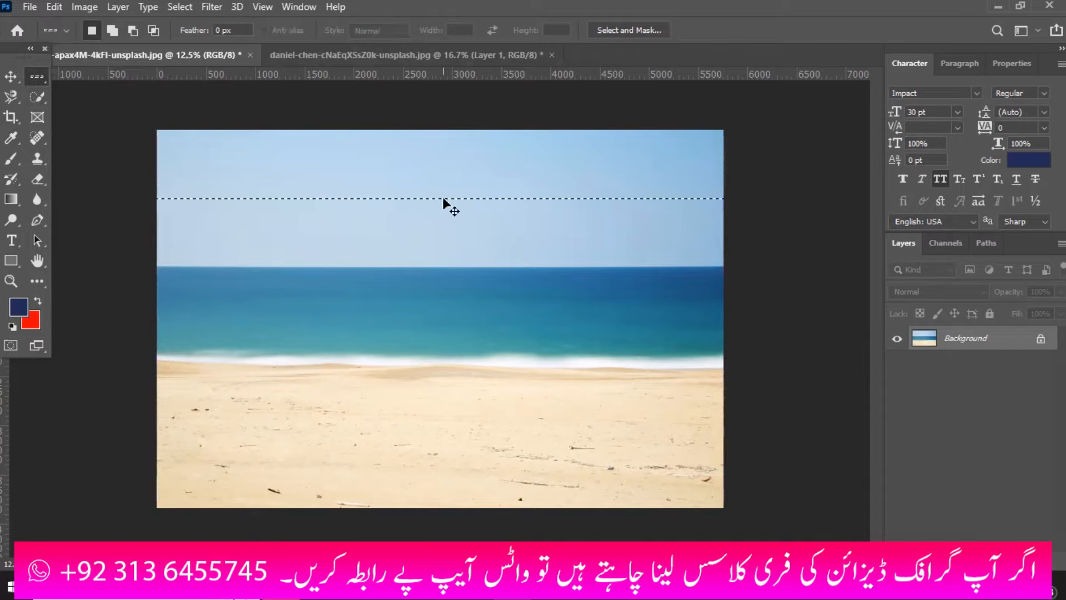
key(ctrl+plus)
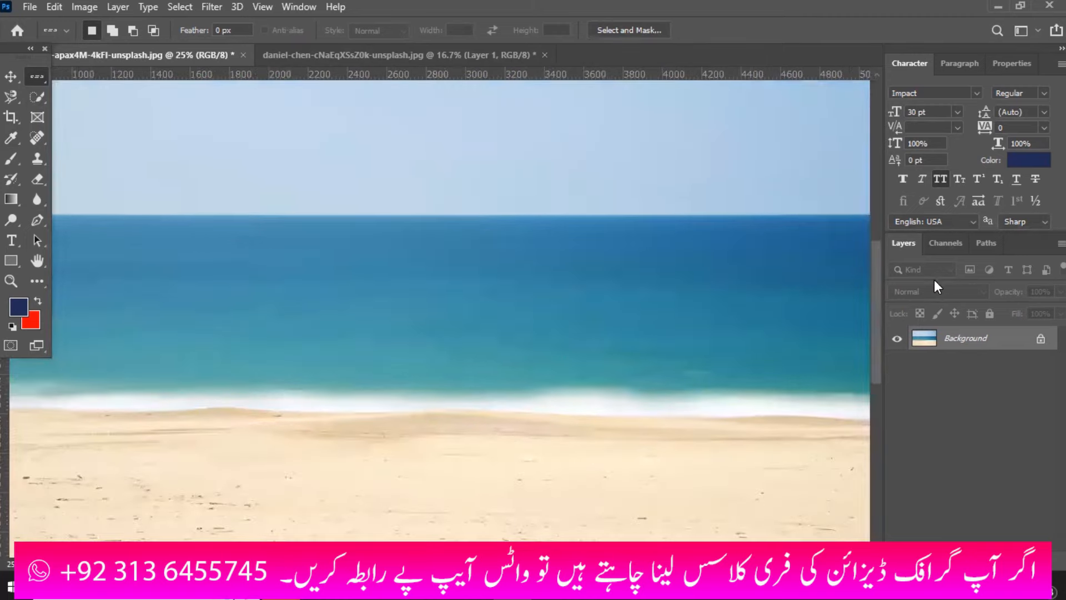
drag(878, 287, 871, 248)
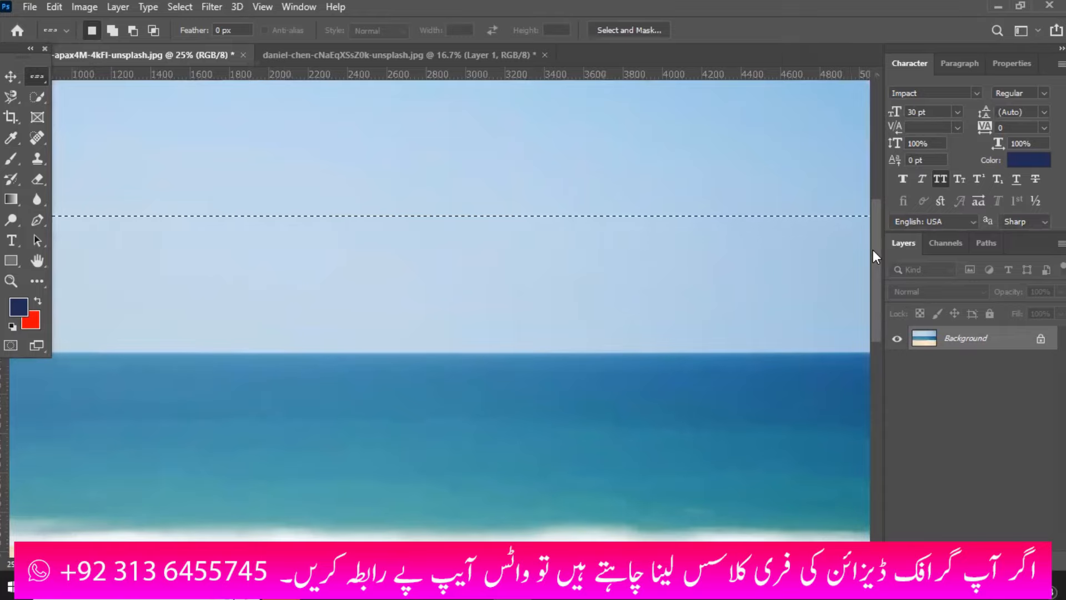
key(ctrl+minus)
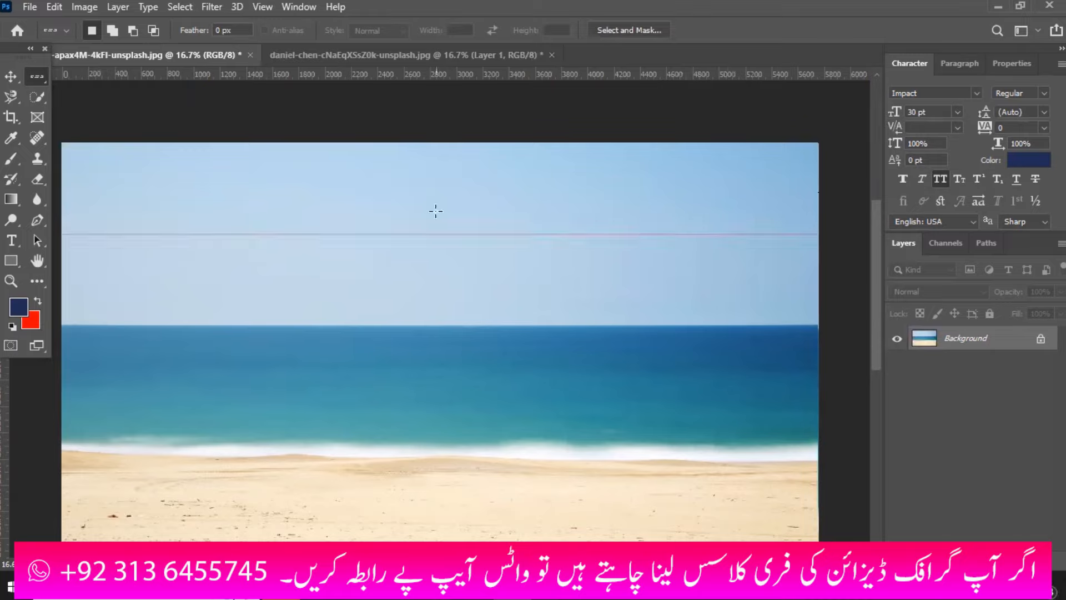
Select a single pixel column through the sky, sea and beach with the Single Column Marquee tool, and deselect it.
click(38, 93)
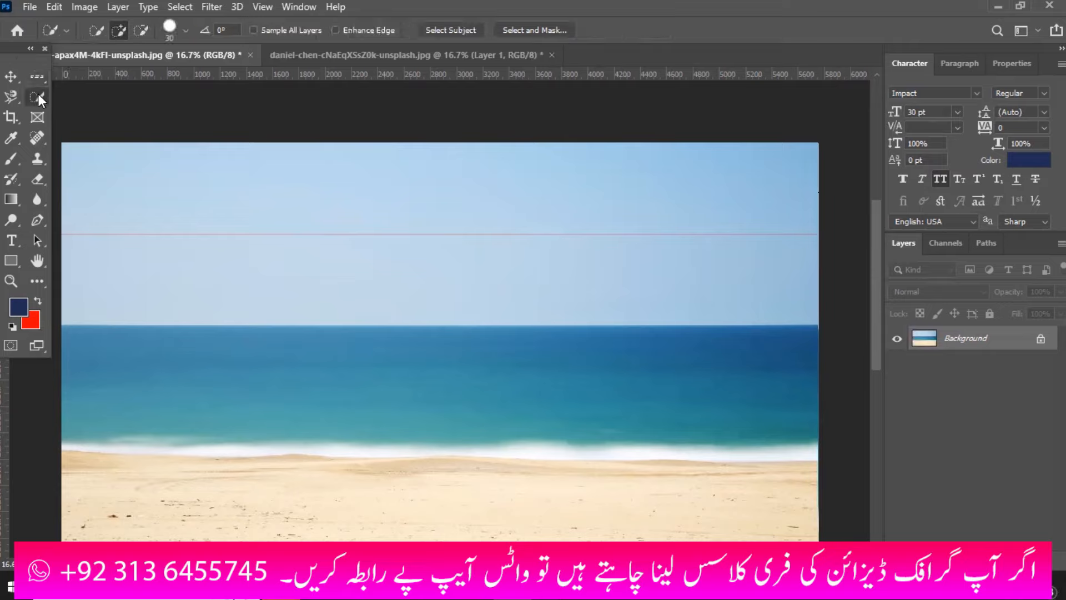
click(41, 70)
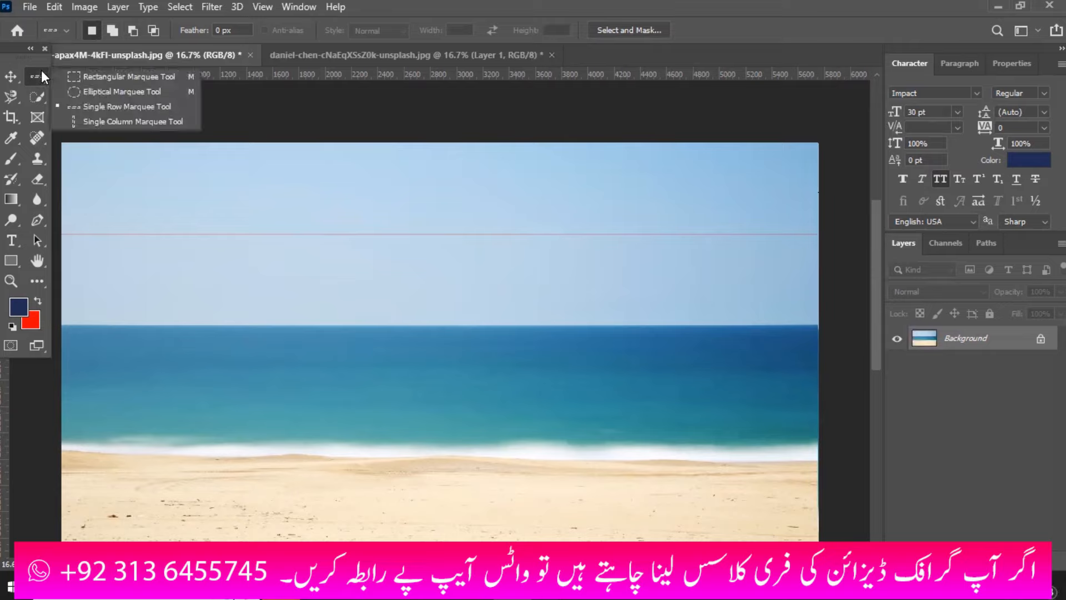
click(100, 121)
click(326, 235)
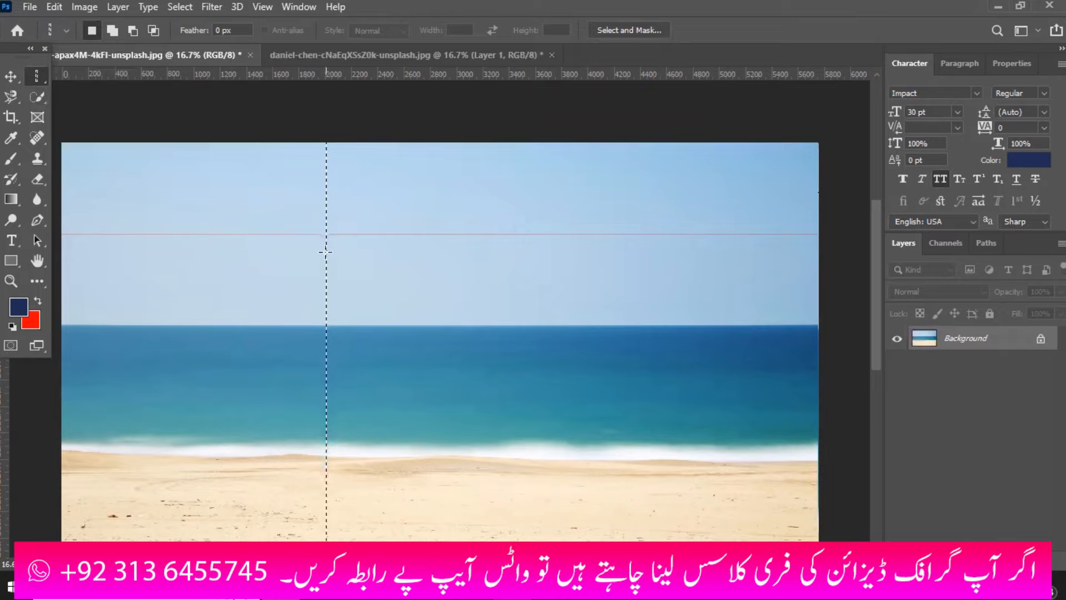
key(shift)
key(ctrl+d)
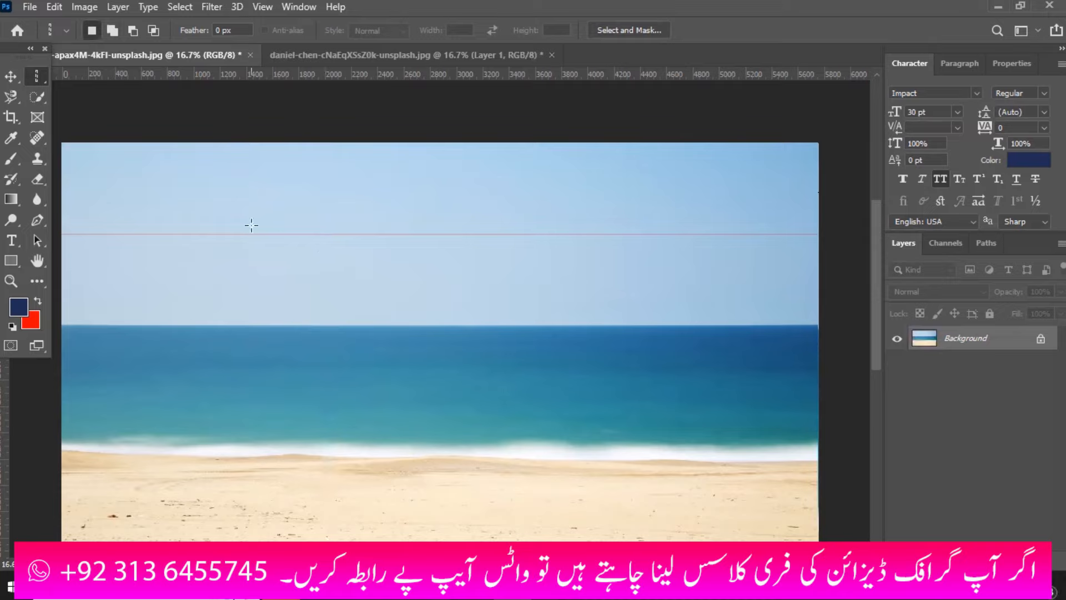
Select another single pixel column closer to the photo's left edge and try to fill it with Foreground Color at 100% opacity.
click(273, 251)
key(shift)
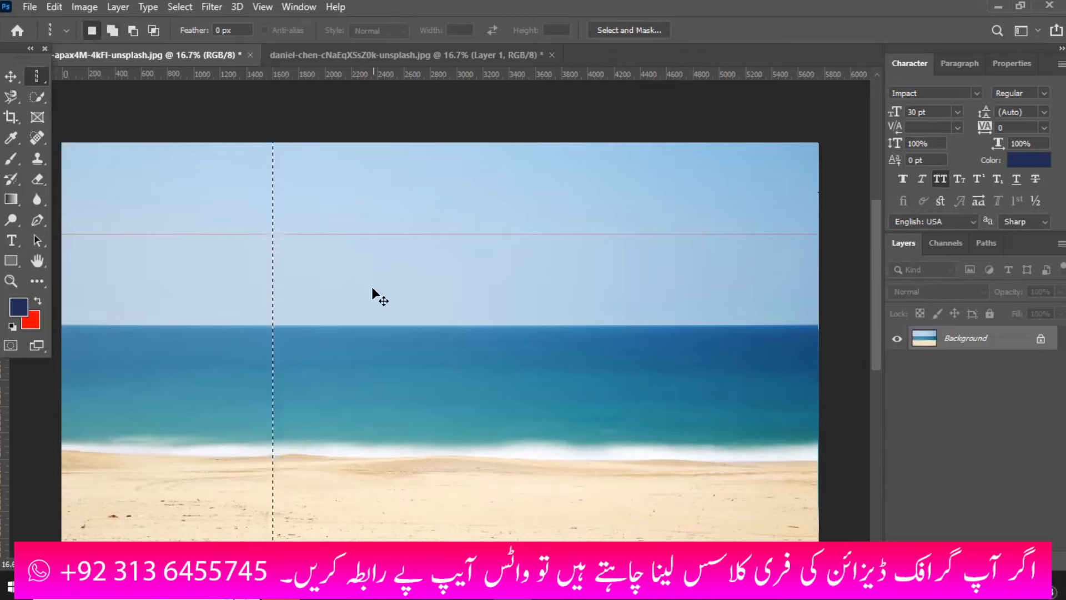
scroll(373, 288, up, 10)
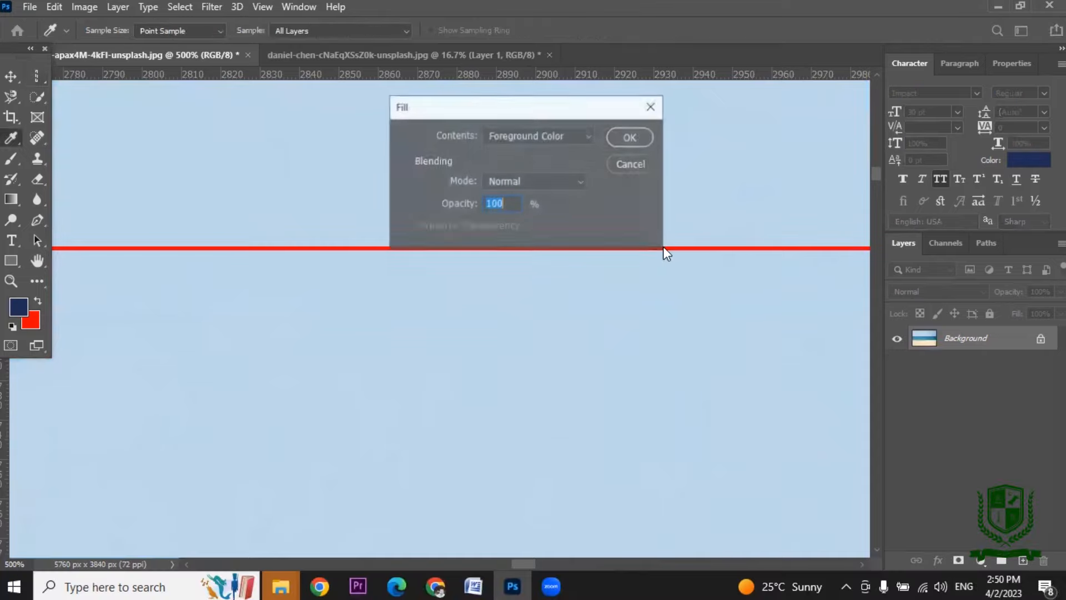
key(shift+F5)
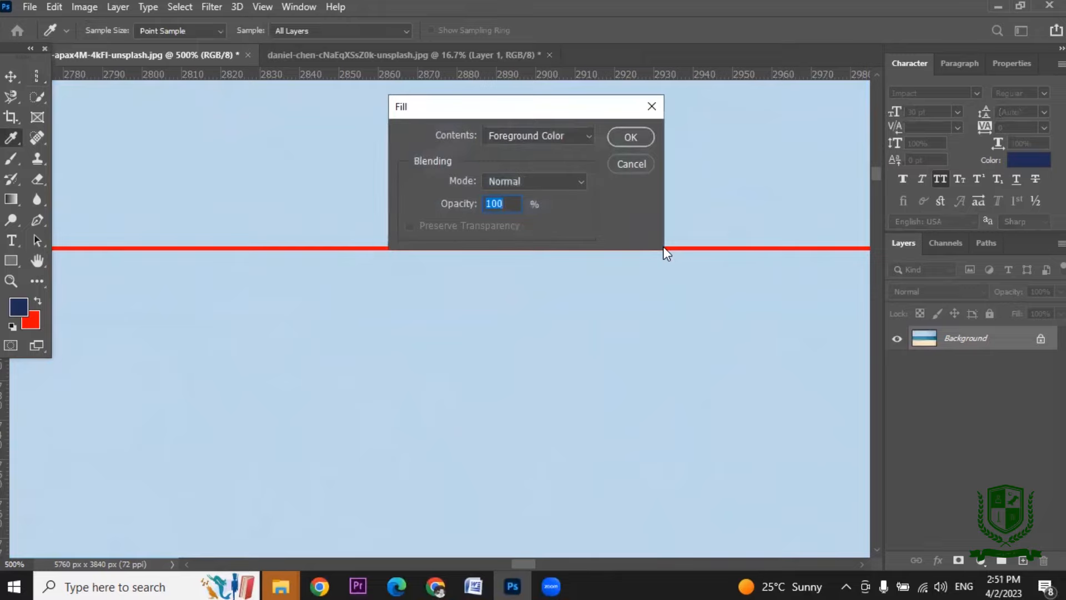
key(Escape)
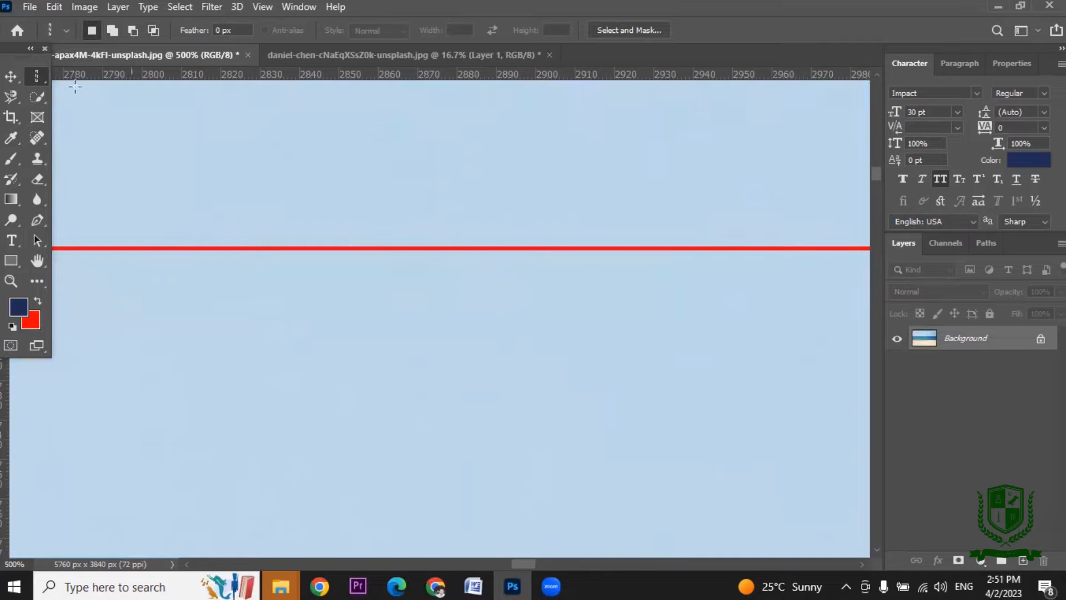
Choose the Single Column Marquee tool again and display the list of marquee tools.
right_click(38, 76)
click(91, 122)
right_click(37, 75)
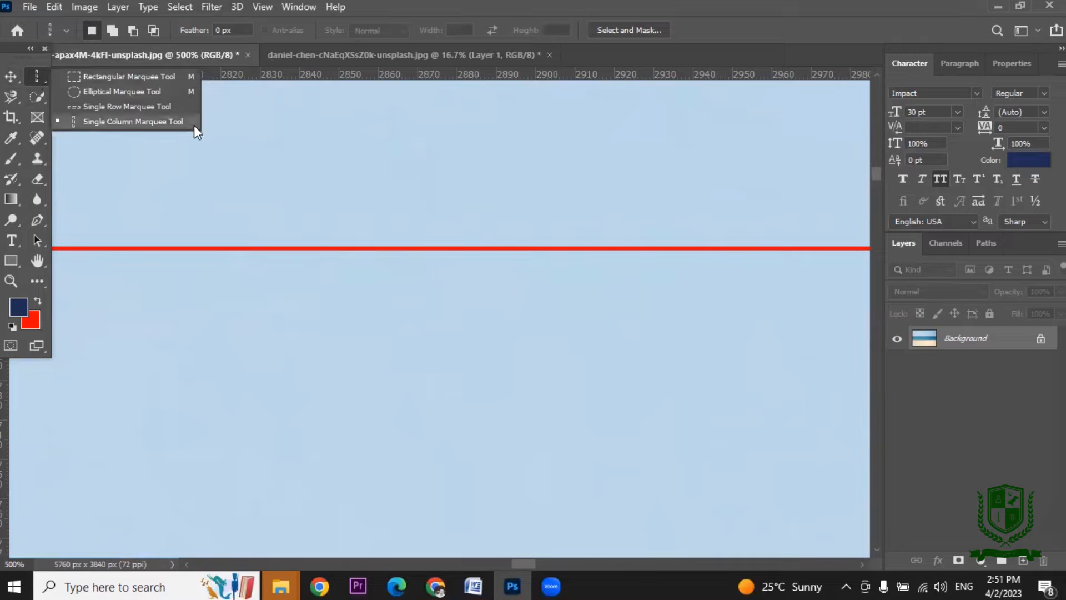